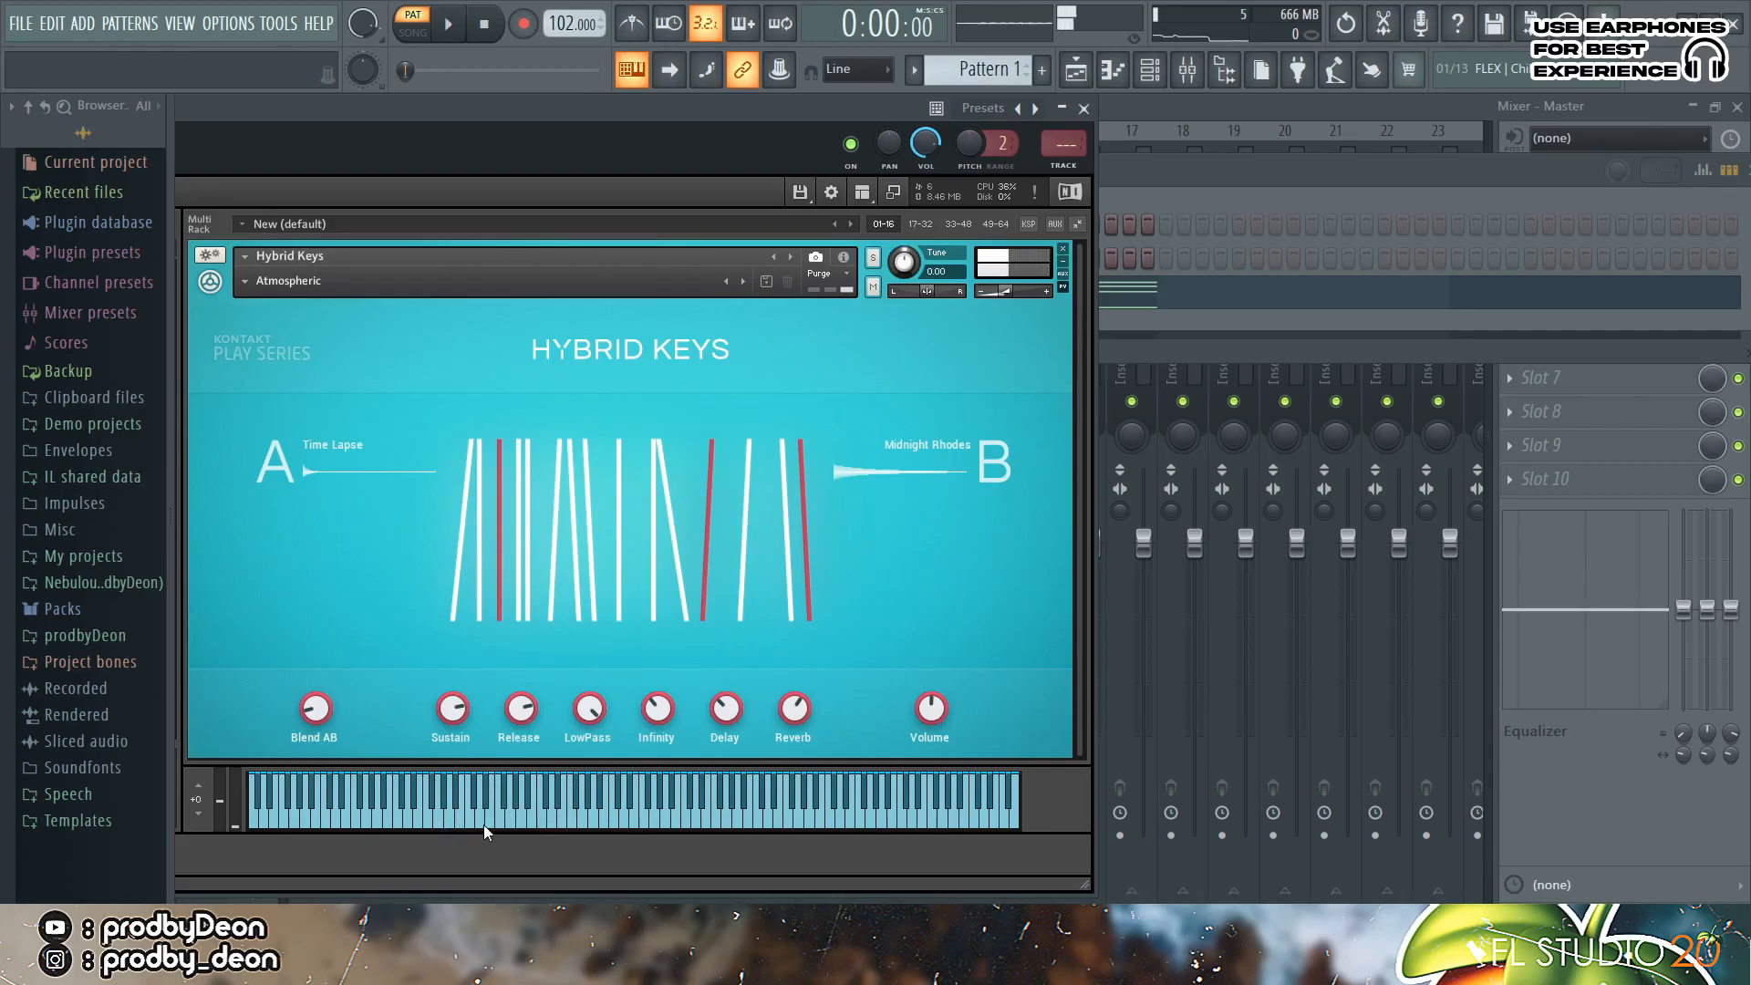
- Open the Kontakt channel's piano roll and select the three bass notes C4, A#3 and G#3
click(1127, 73)
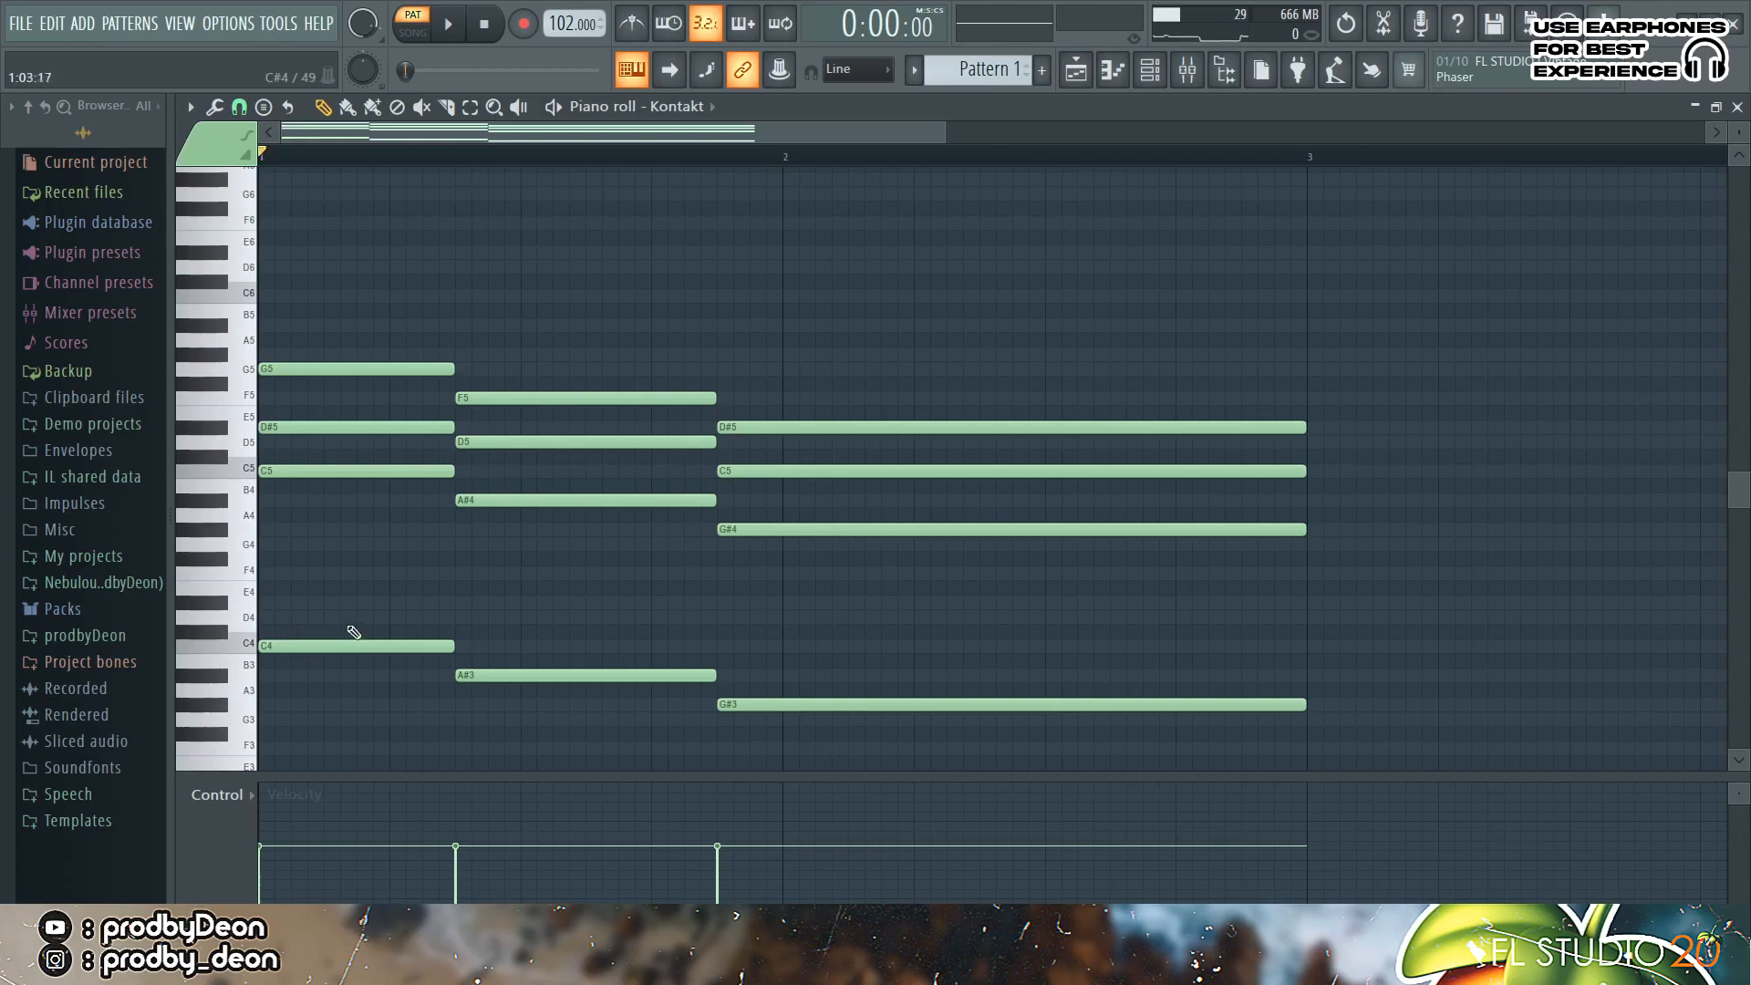
scroll(336, 471, up, 1)
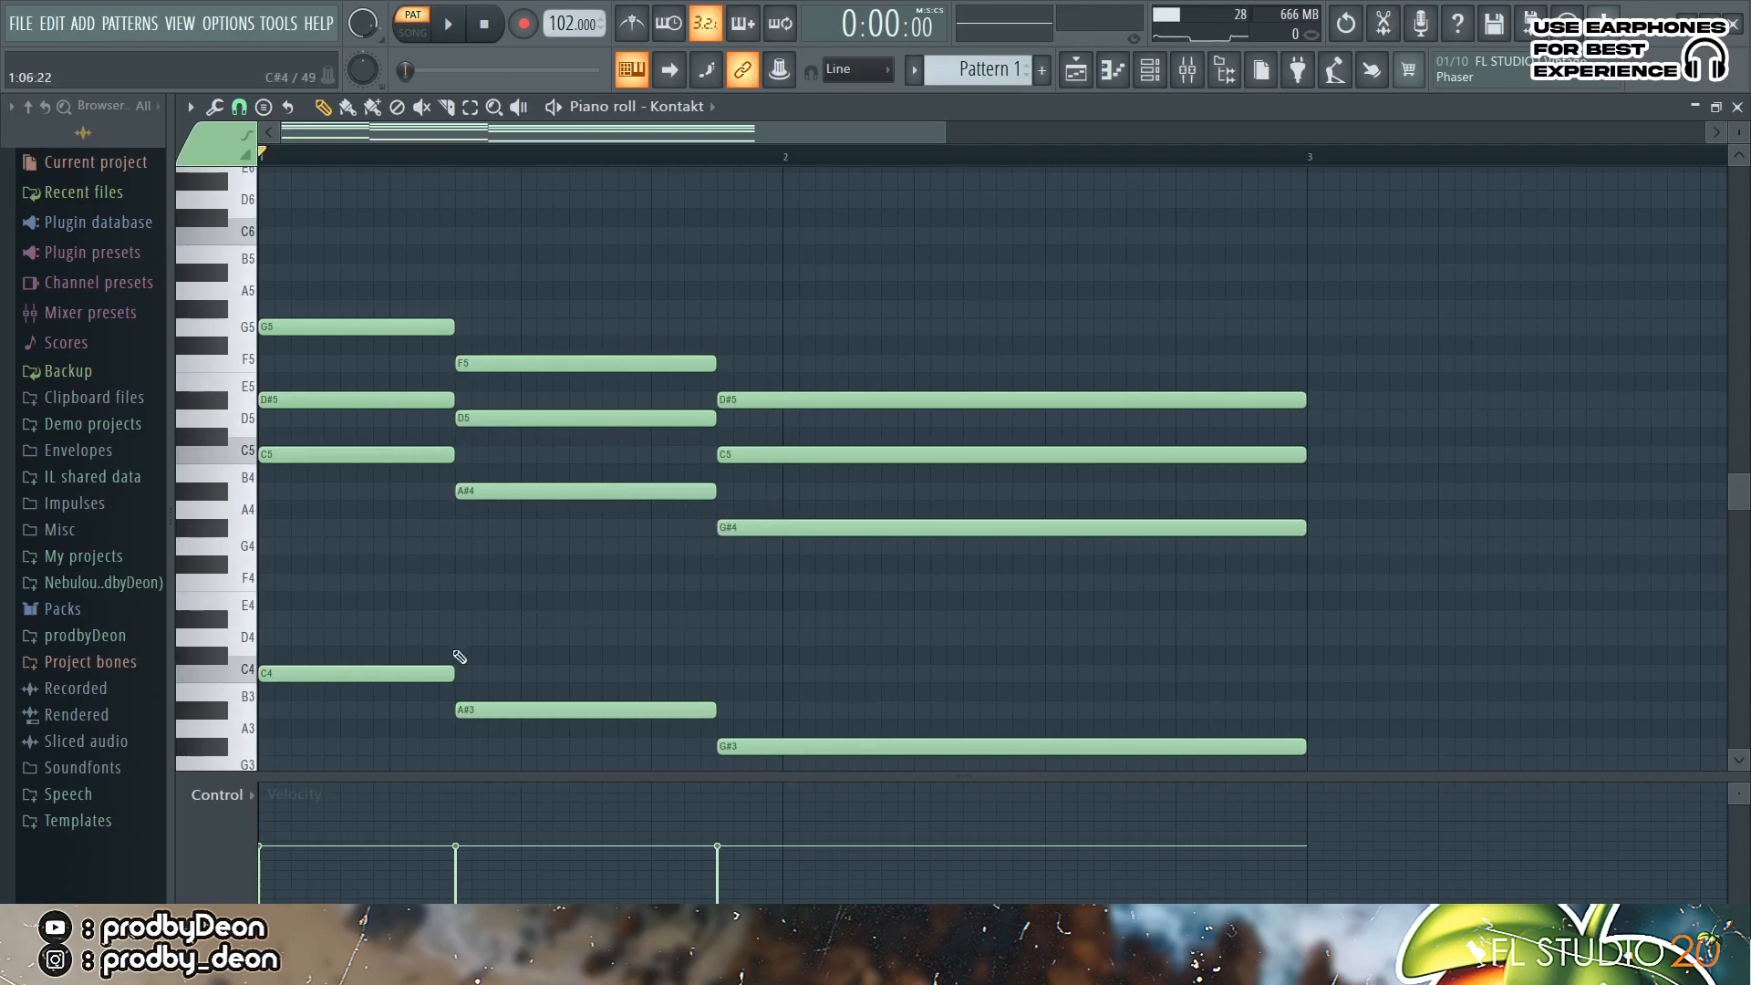
drag(812, 764, 441, 644)
key(ctrl+Up)
key(ctrl+v)
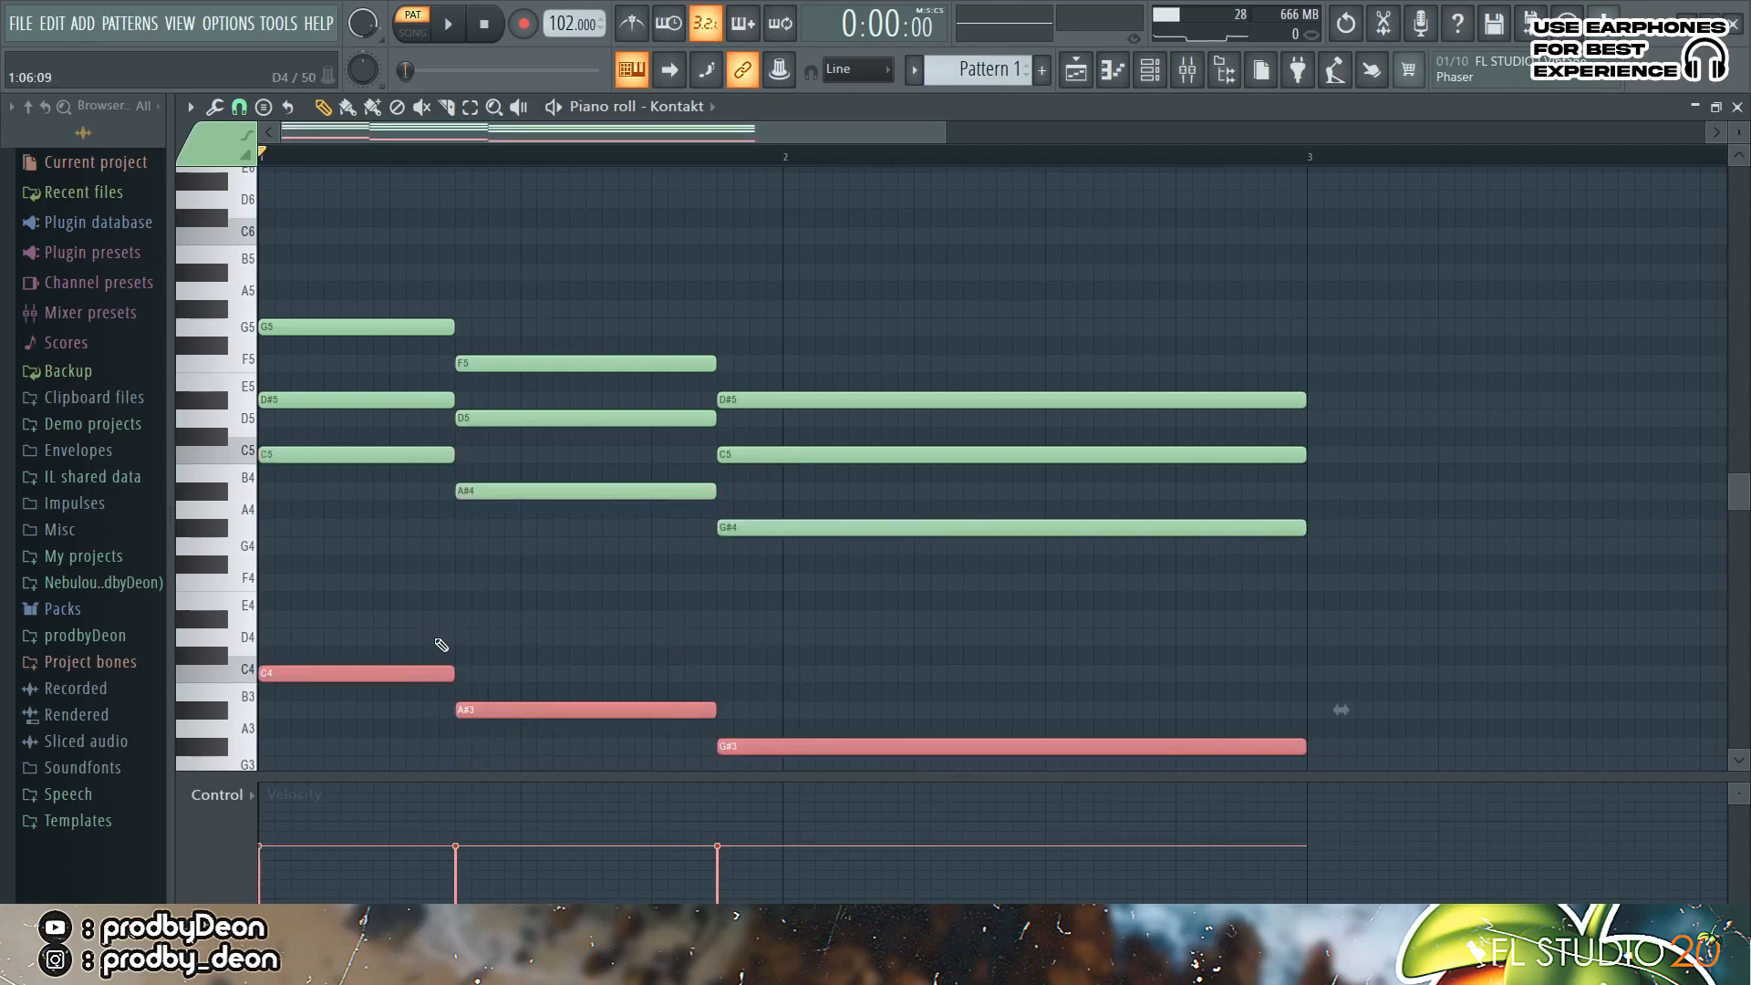
- Clear the note selection and play back the three-chord progression
click(621, 656)
right_click(644, 656)
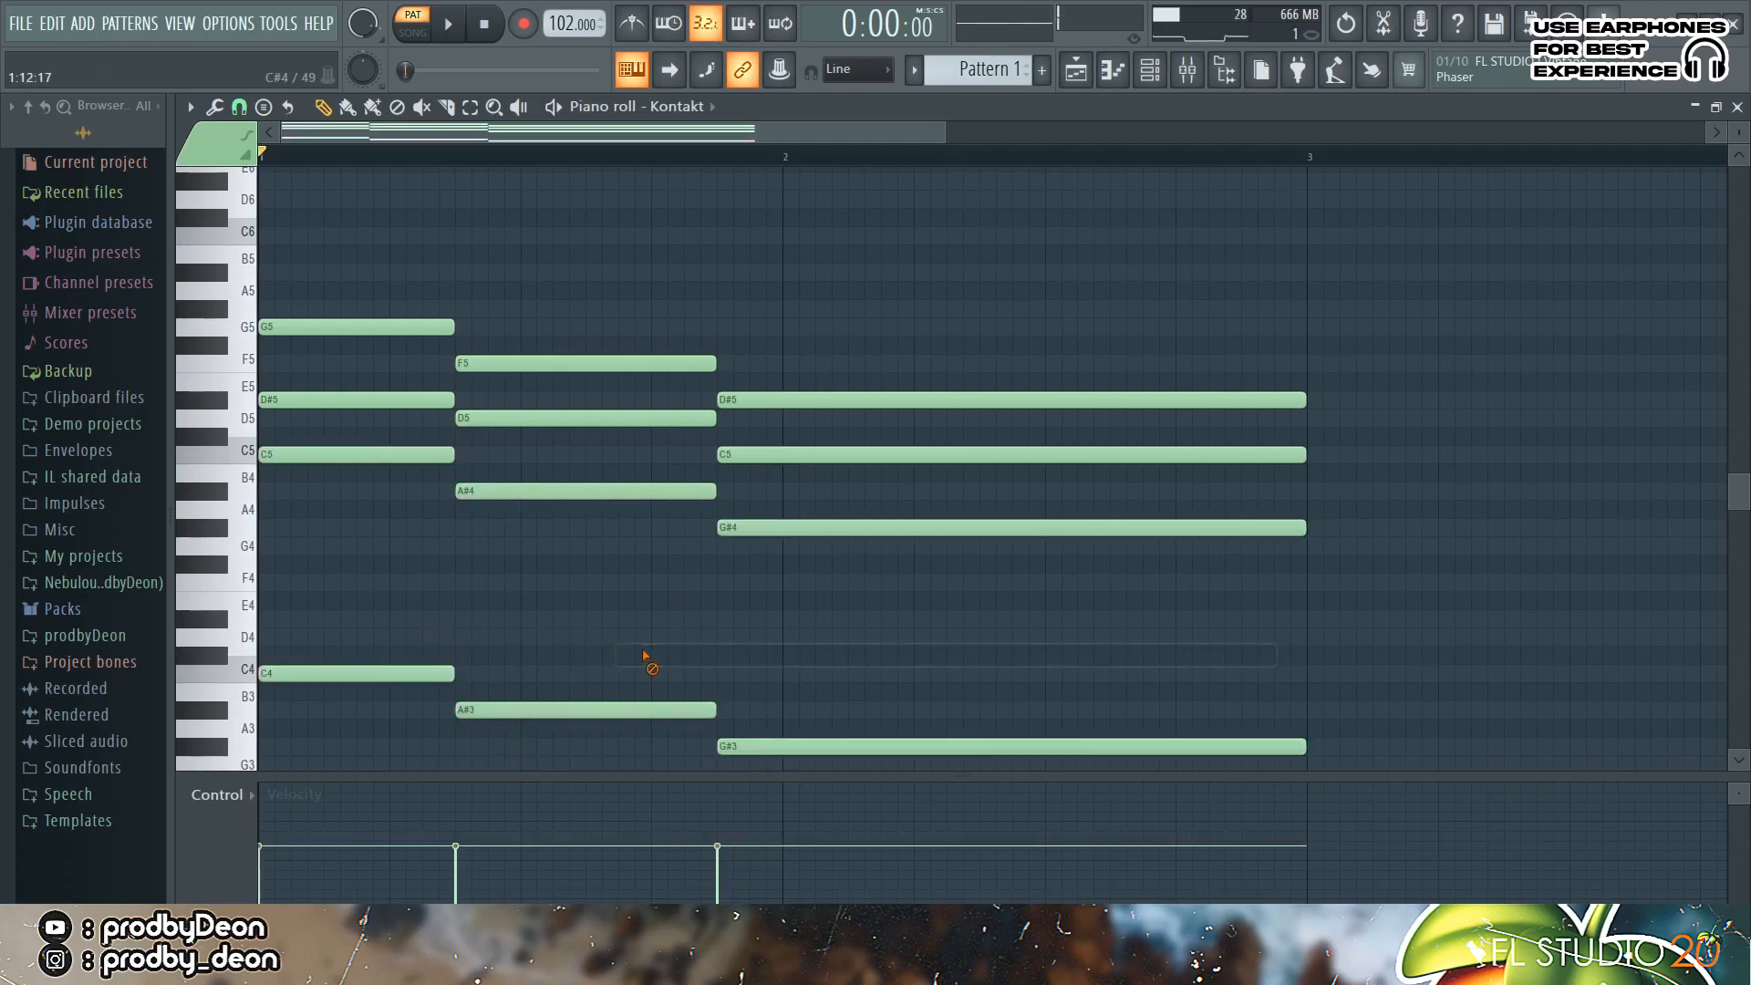
key(space)
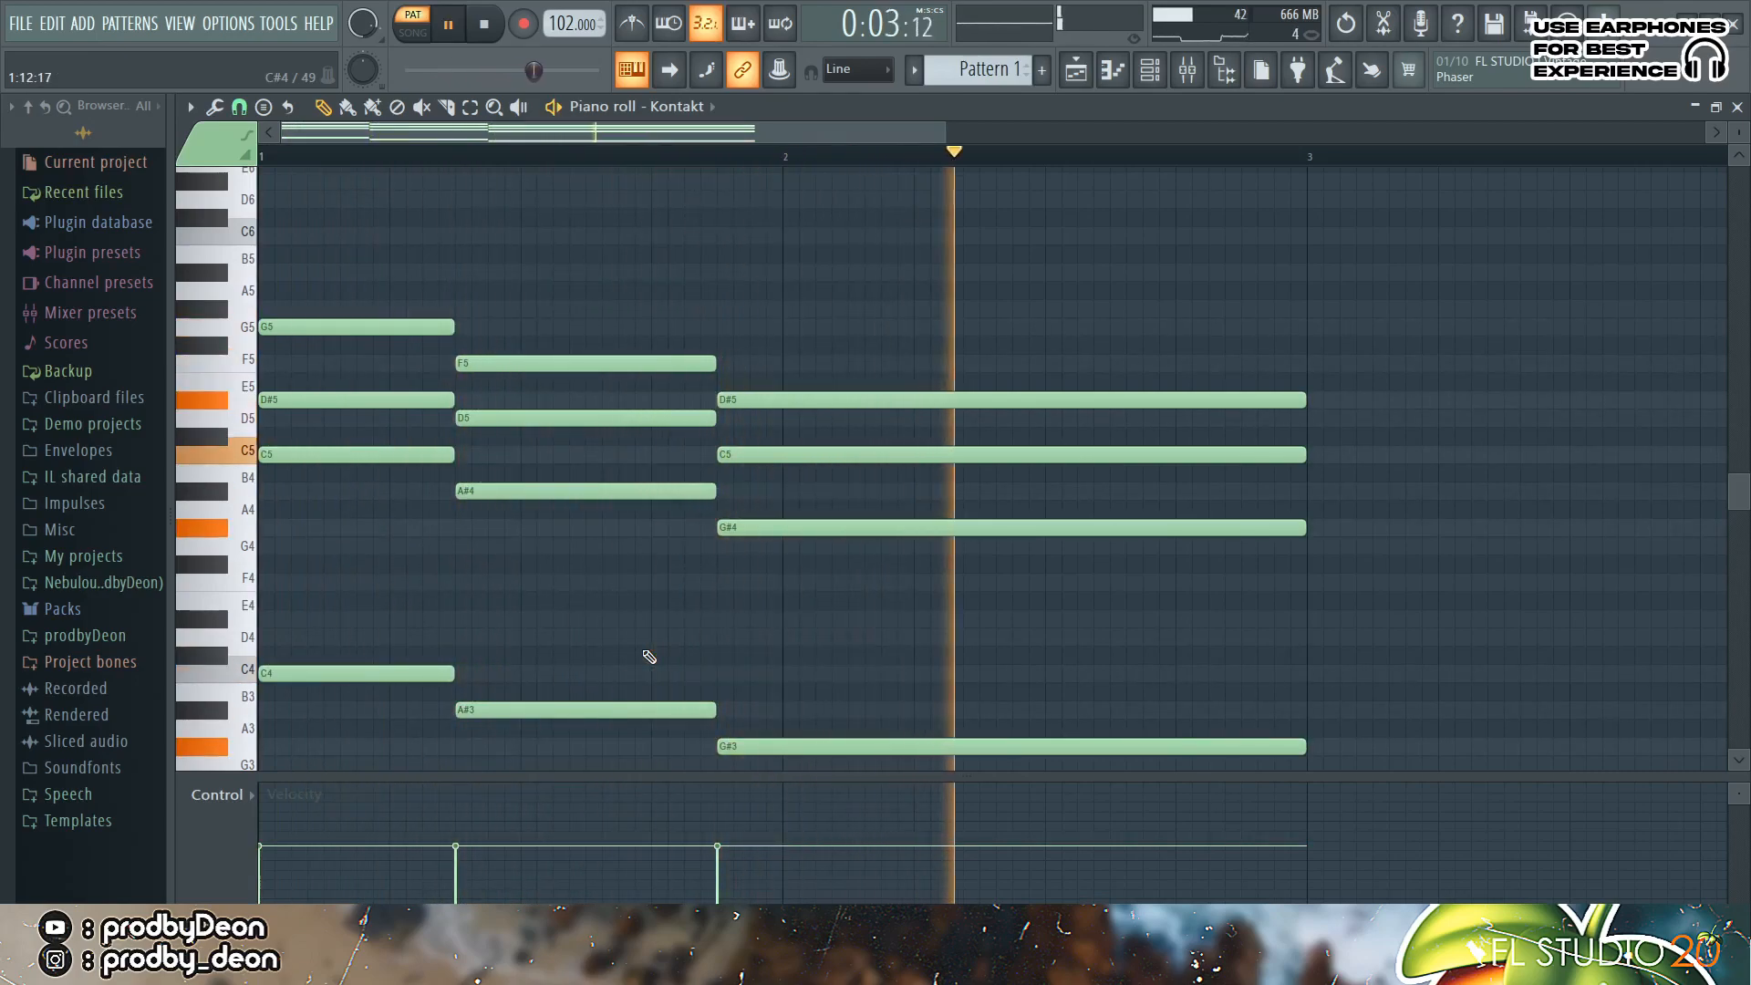
key(space)
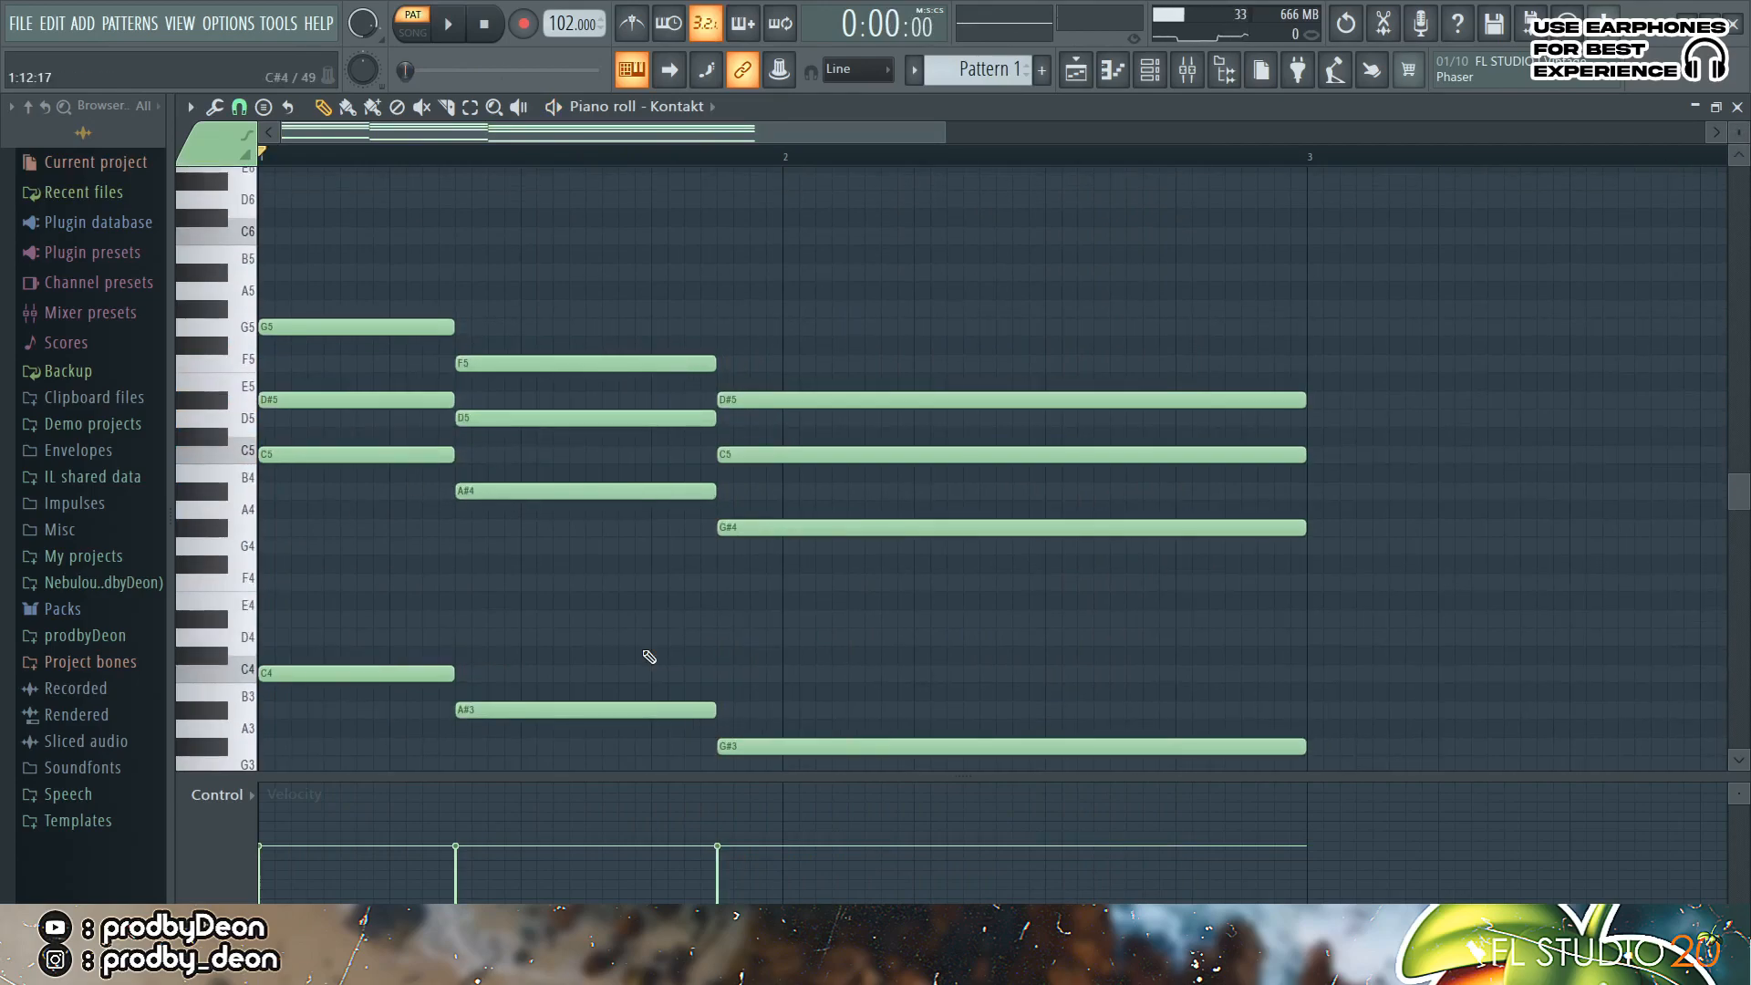
- Lower the velocity of the three bass notes and move the top note of each chord down one octave
drag(423, 630, 774, 757)
drag(744, 901, 255, 899)
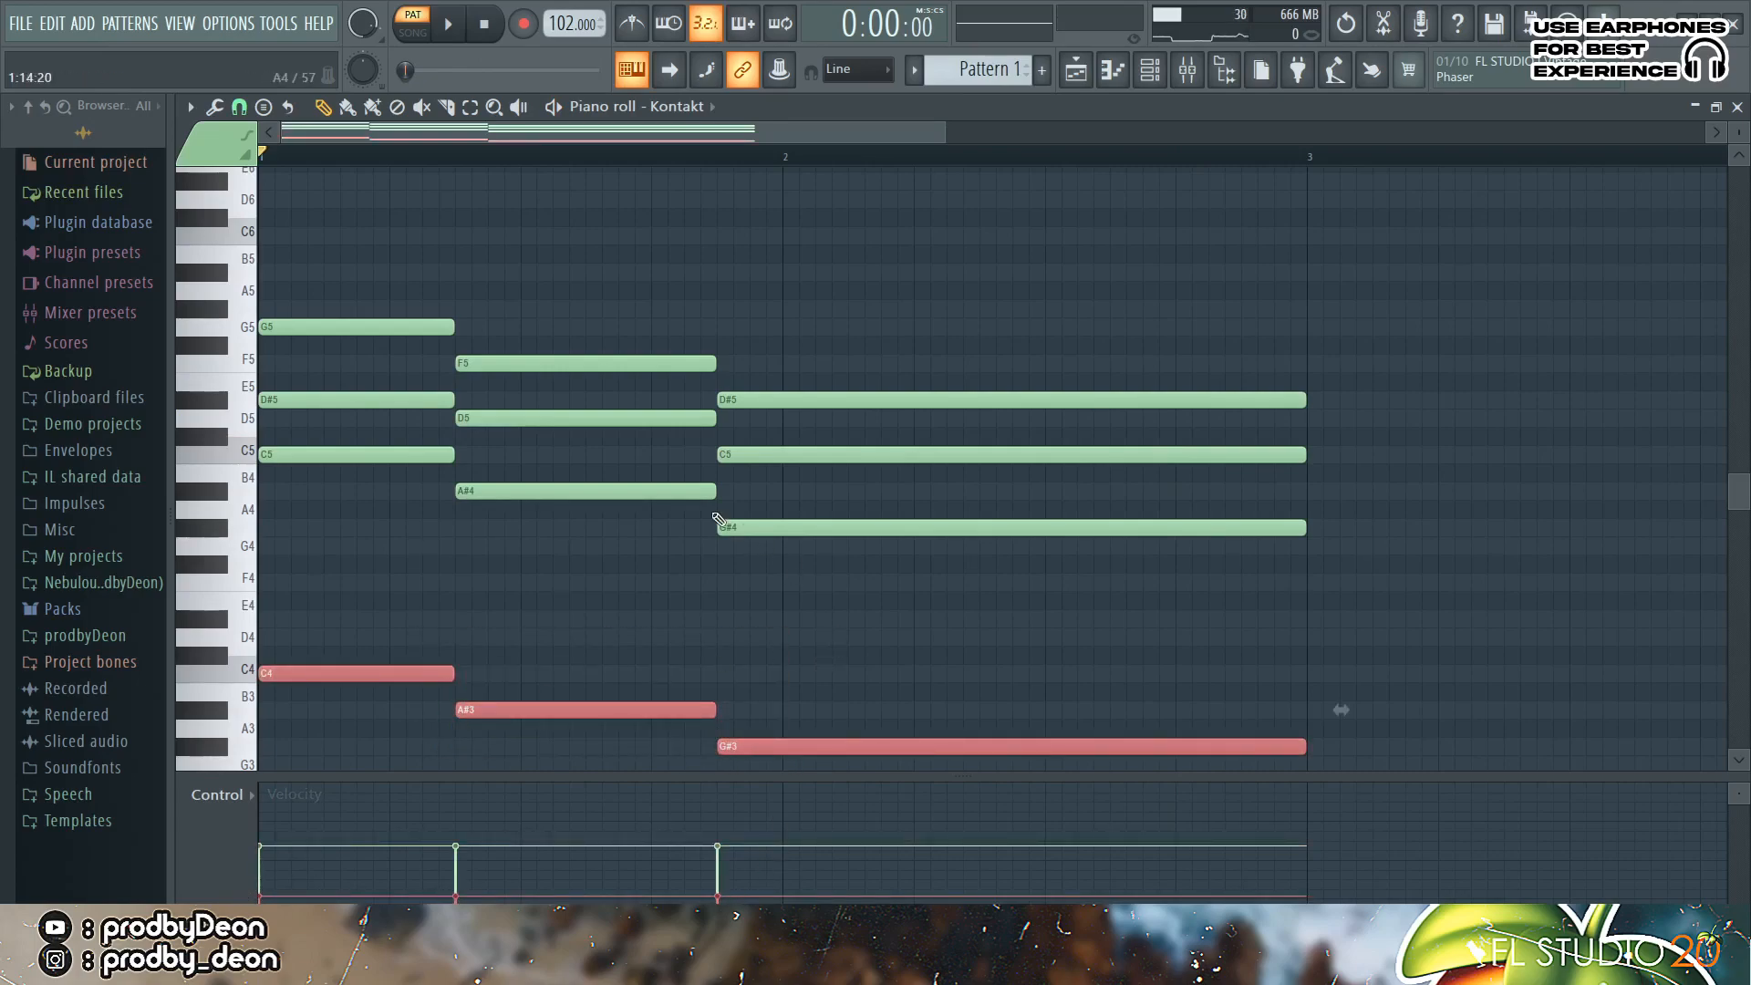
drag(748, 394, 619, 321)
key(ctrl+Down)
drag(515, 345, 395, 306)
key(ctrl+Down)
- Play back the progression with its revoiced chords, leaving no stray notes above them
key(space)
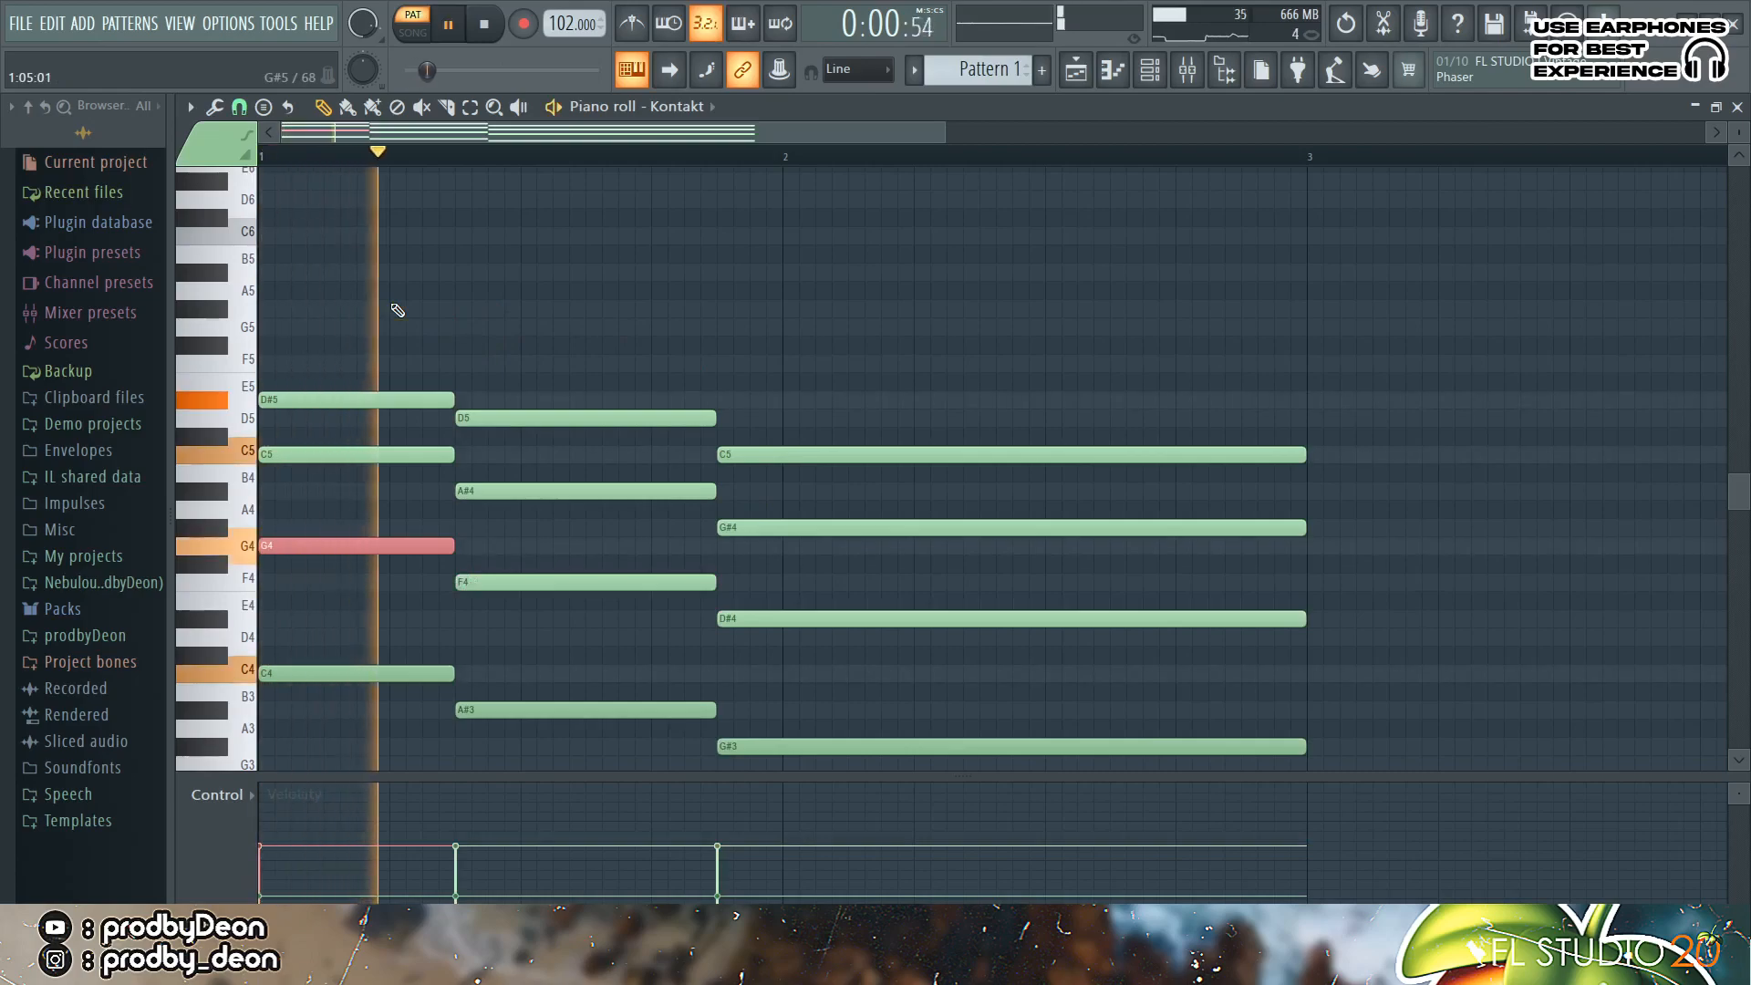
click(391, 307)
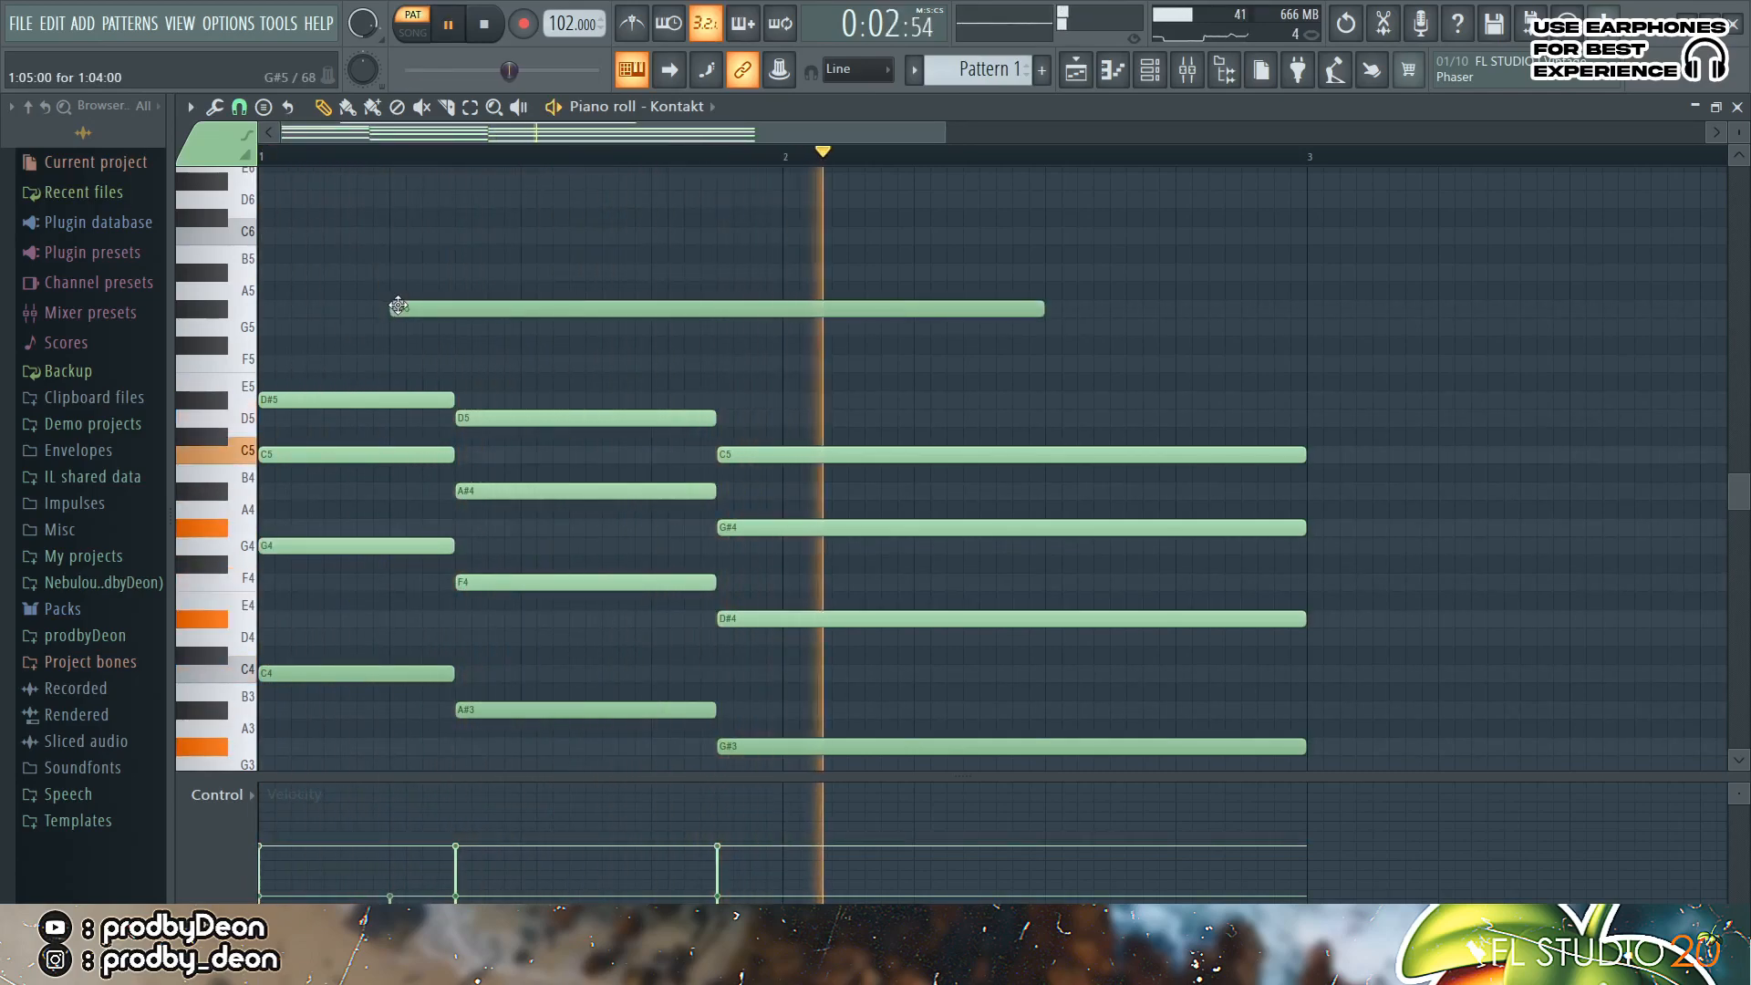
right_click(399, 309)
key(space)
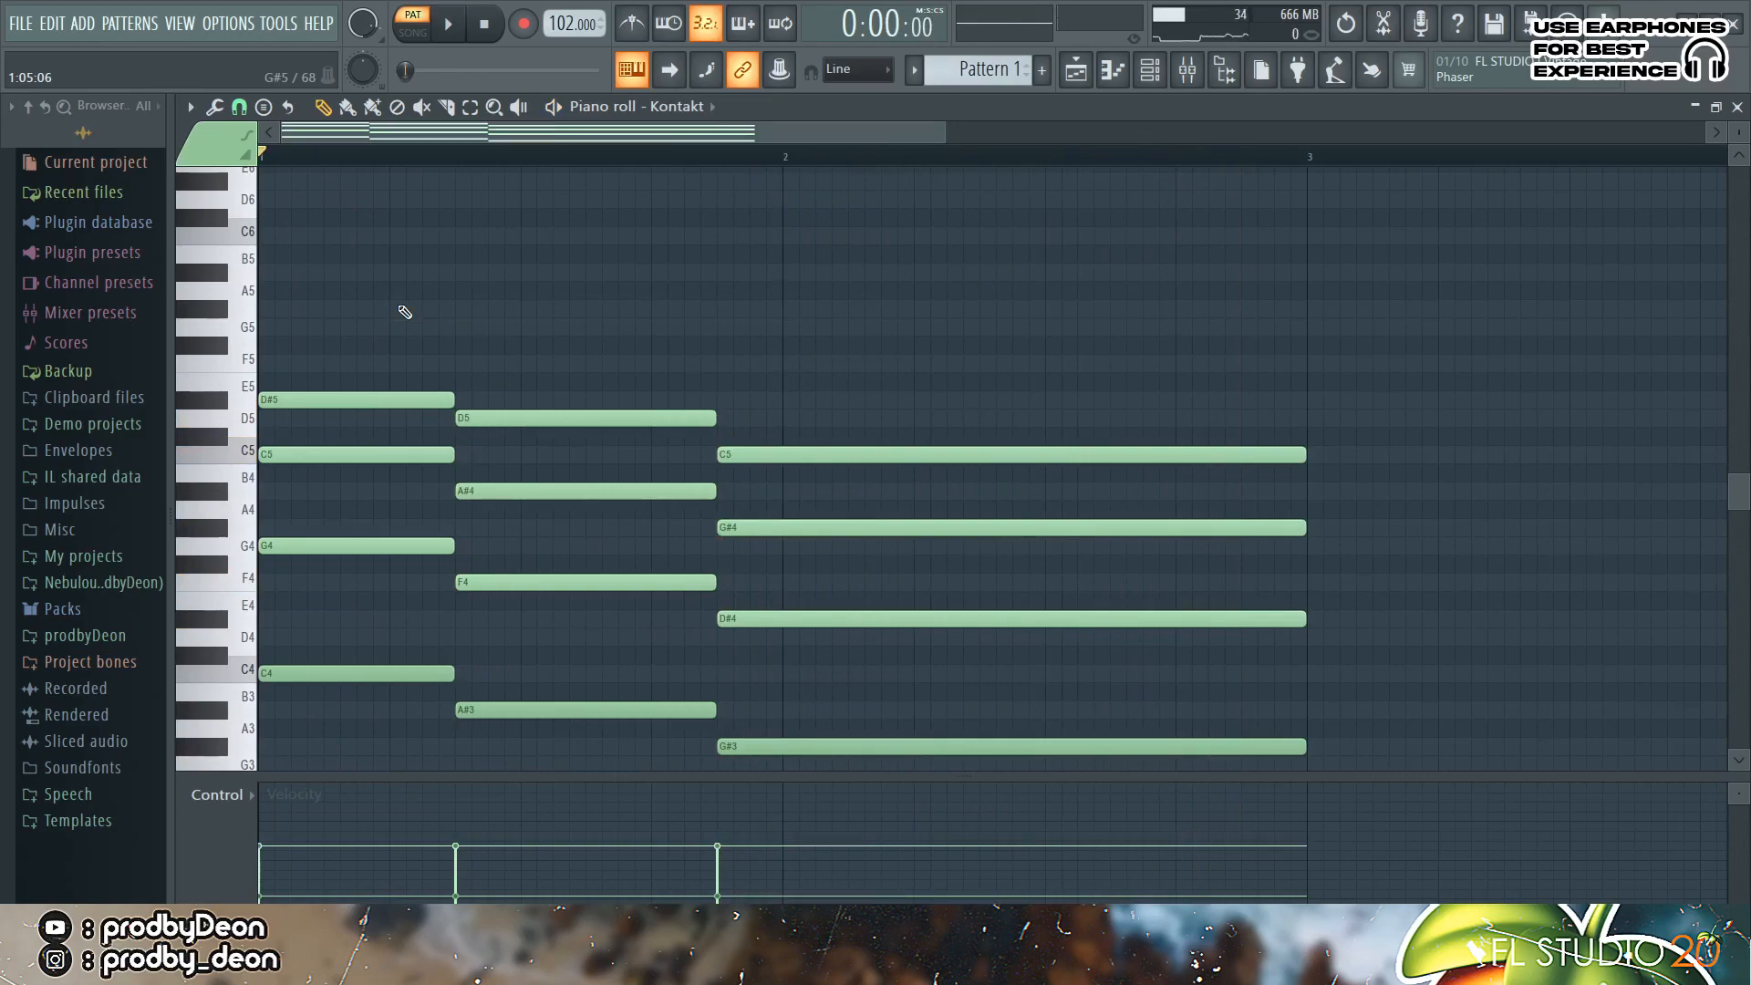
- Duplicate the chord progression into bars 3 and 4 and flip the copy horizontally
drag(940, 135, 1564, 129)
key(ctrl+b)
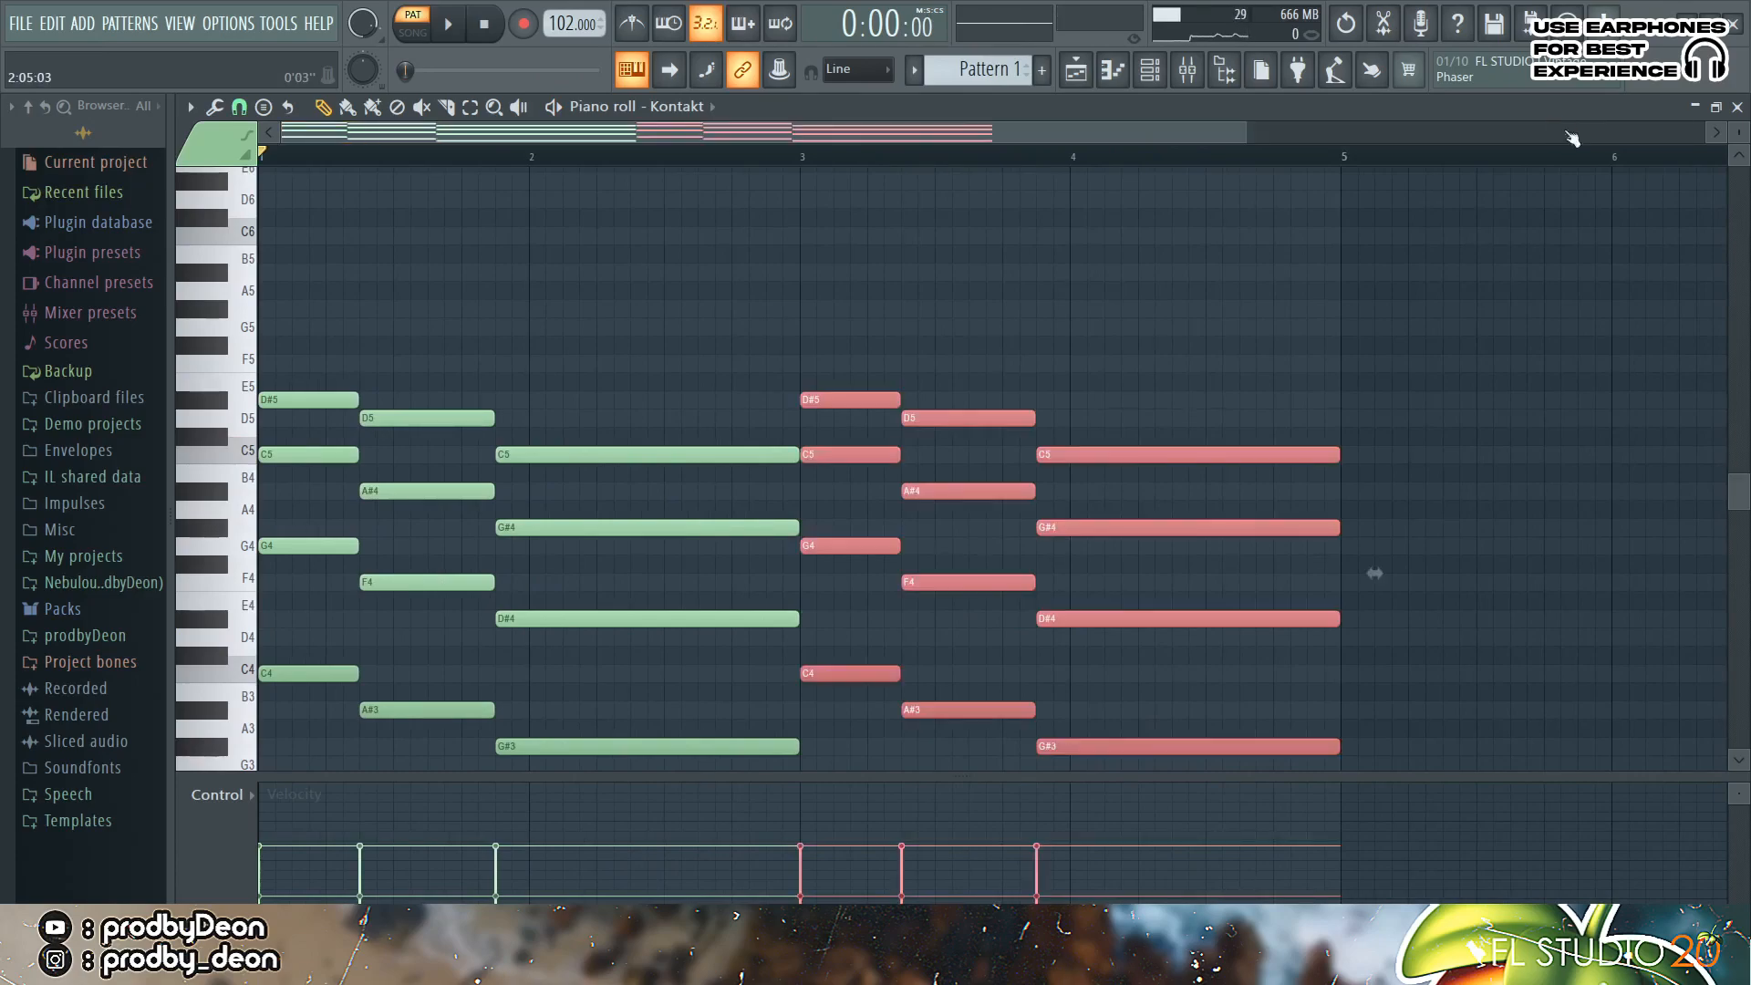
key(alt+y)
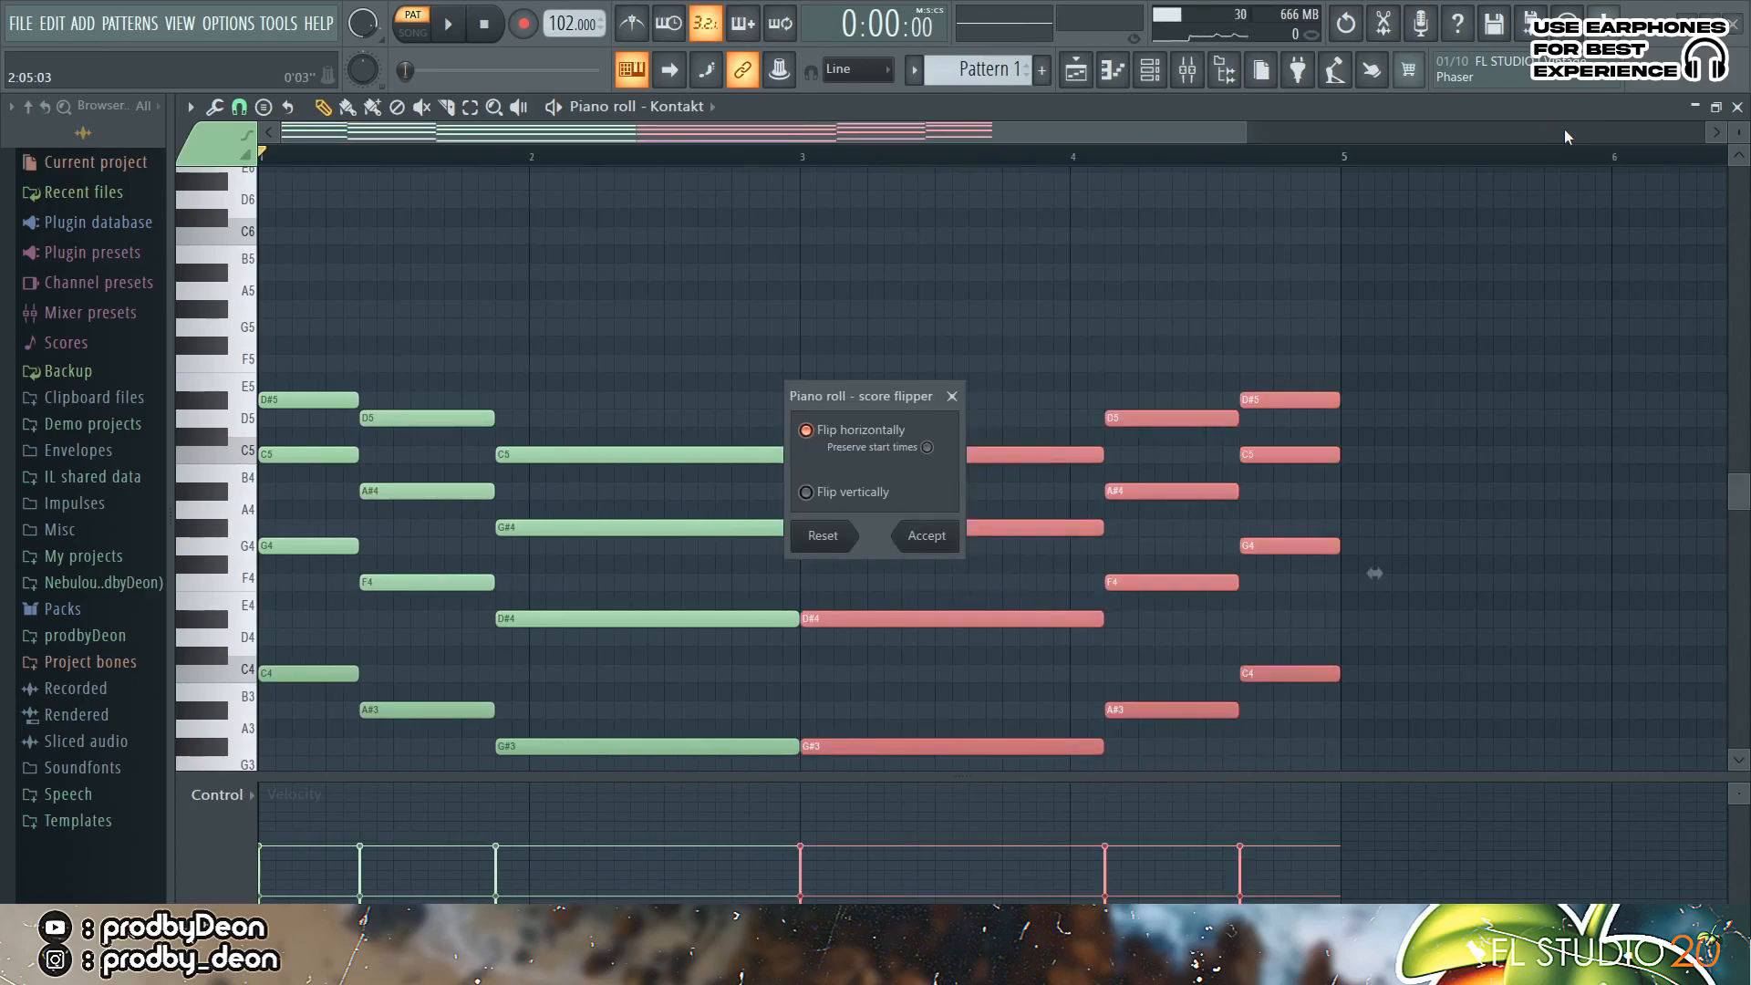
click(927, 538)
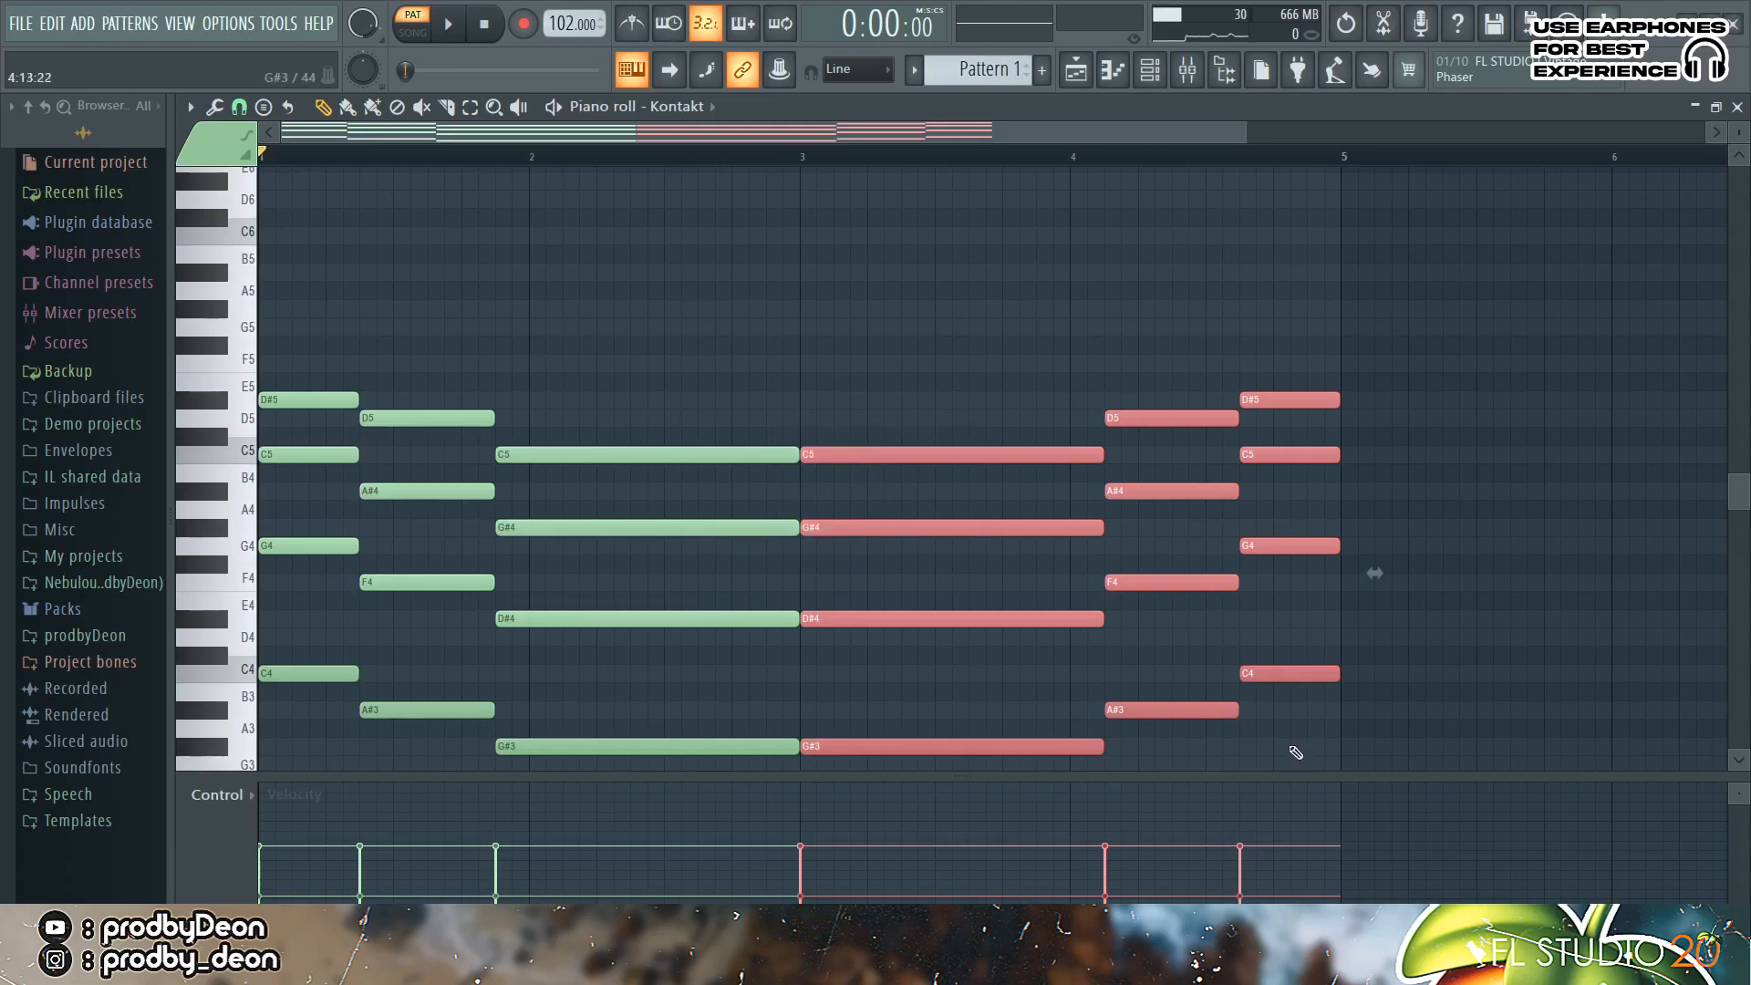
- Move the last two chords earlier to begin at step 7 of bar 3, and apply legato so the final chord lasts until bar 5
click(1213, 743)
click(1202, 710)
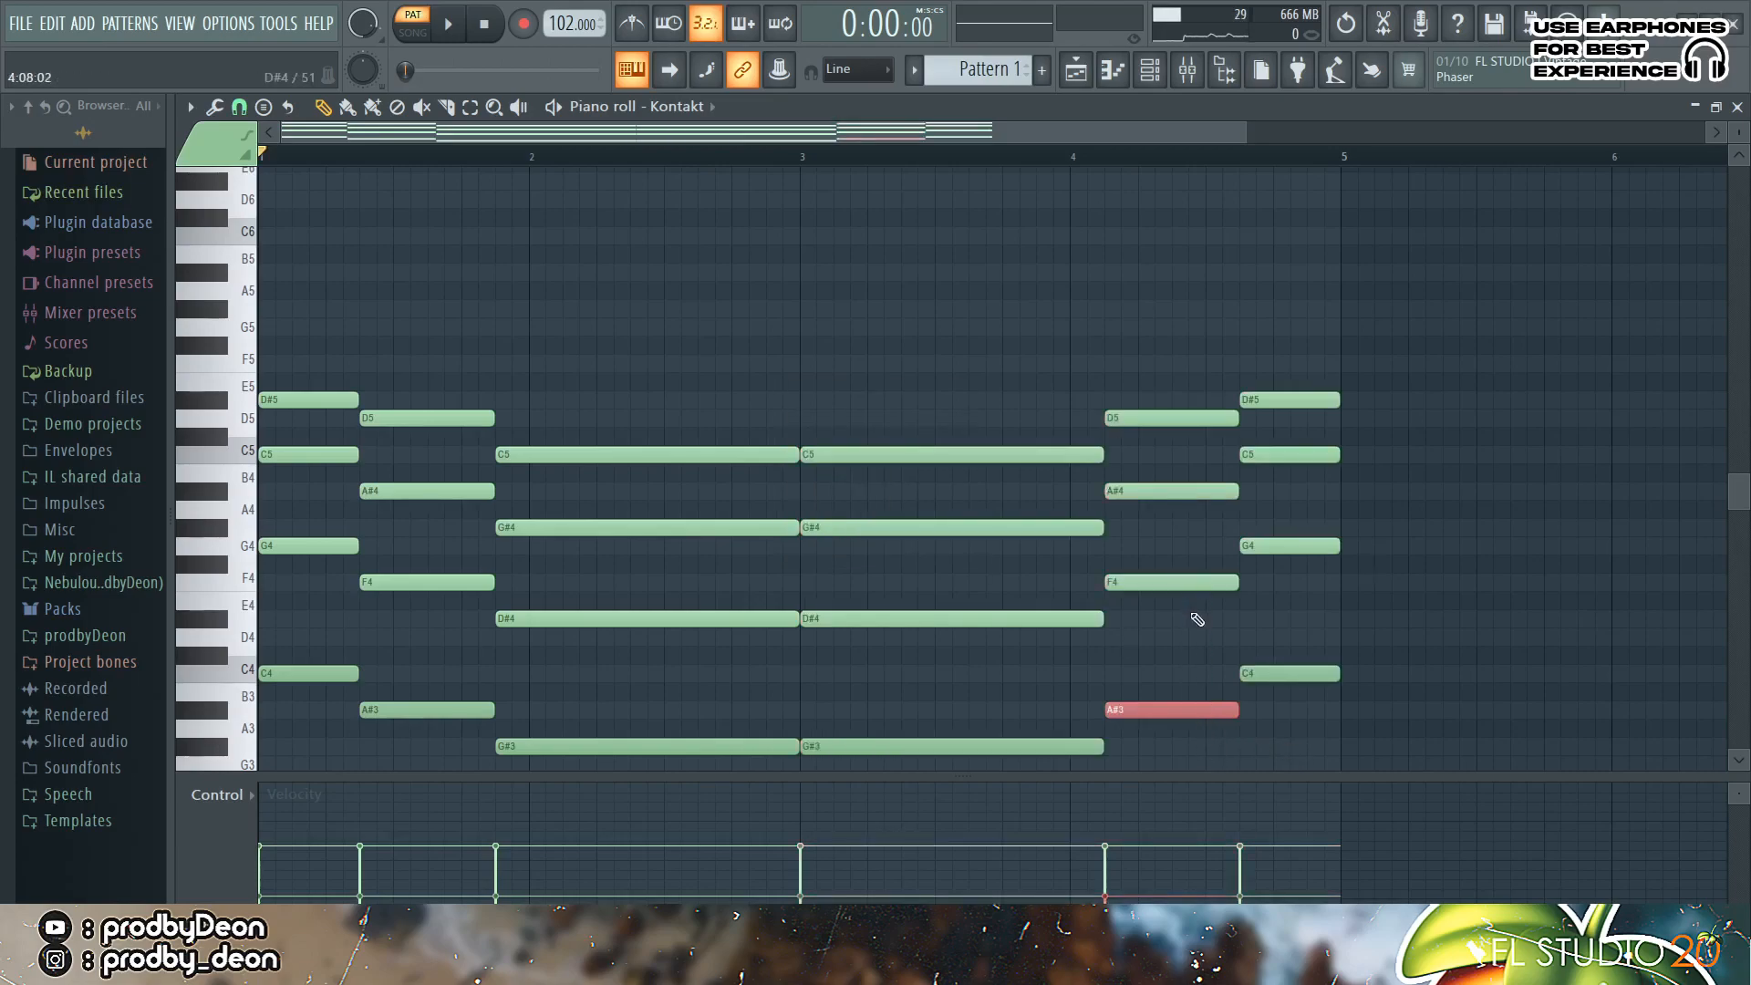
drag(1280, 714, 981, 415)
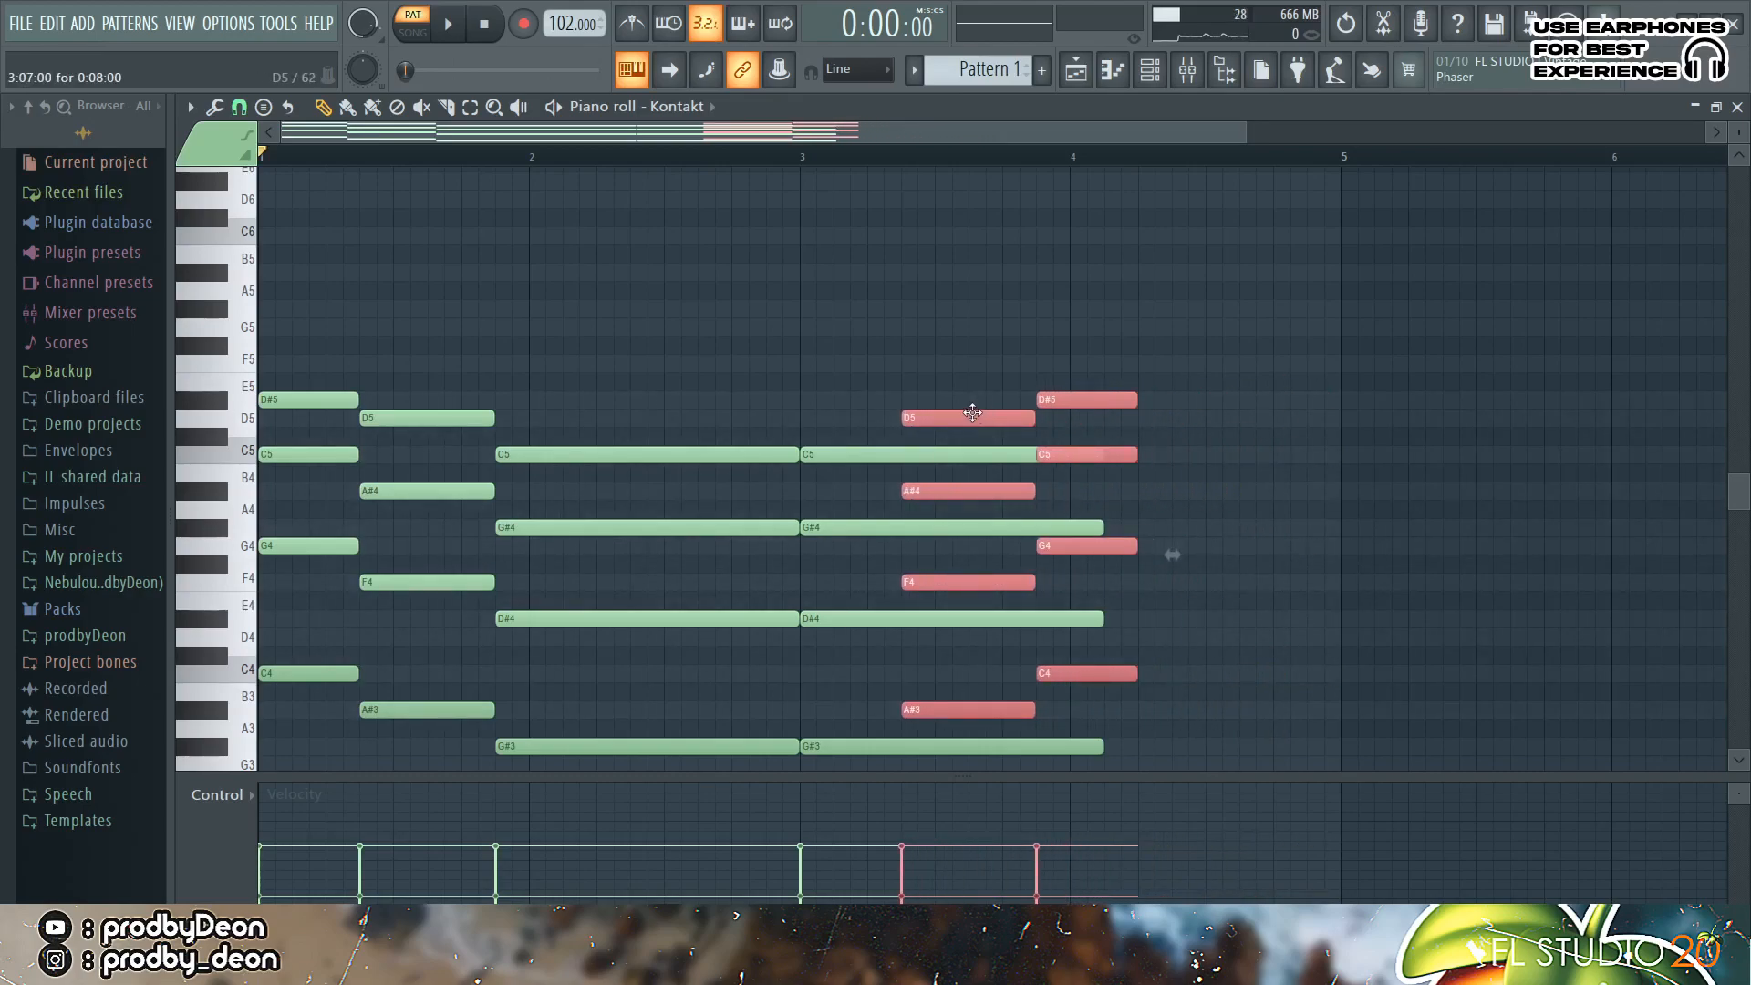
click(1343, 456)
key(ctrl+l)
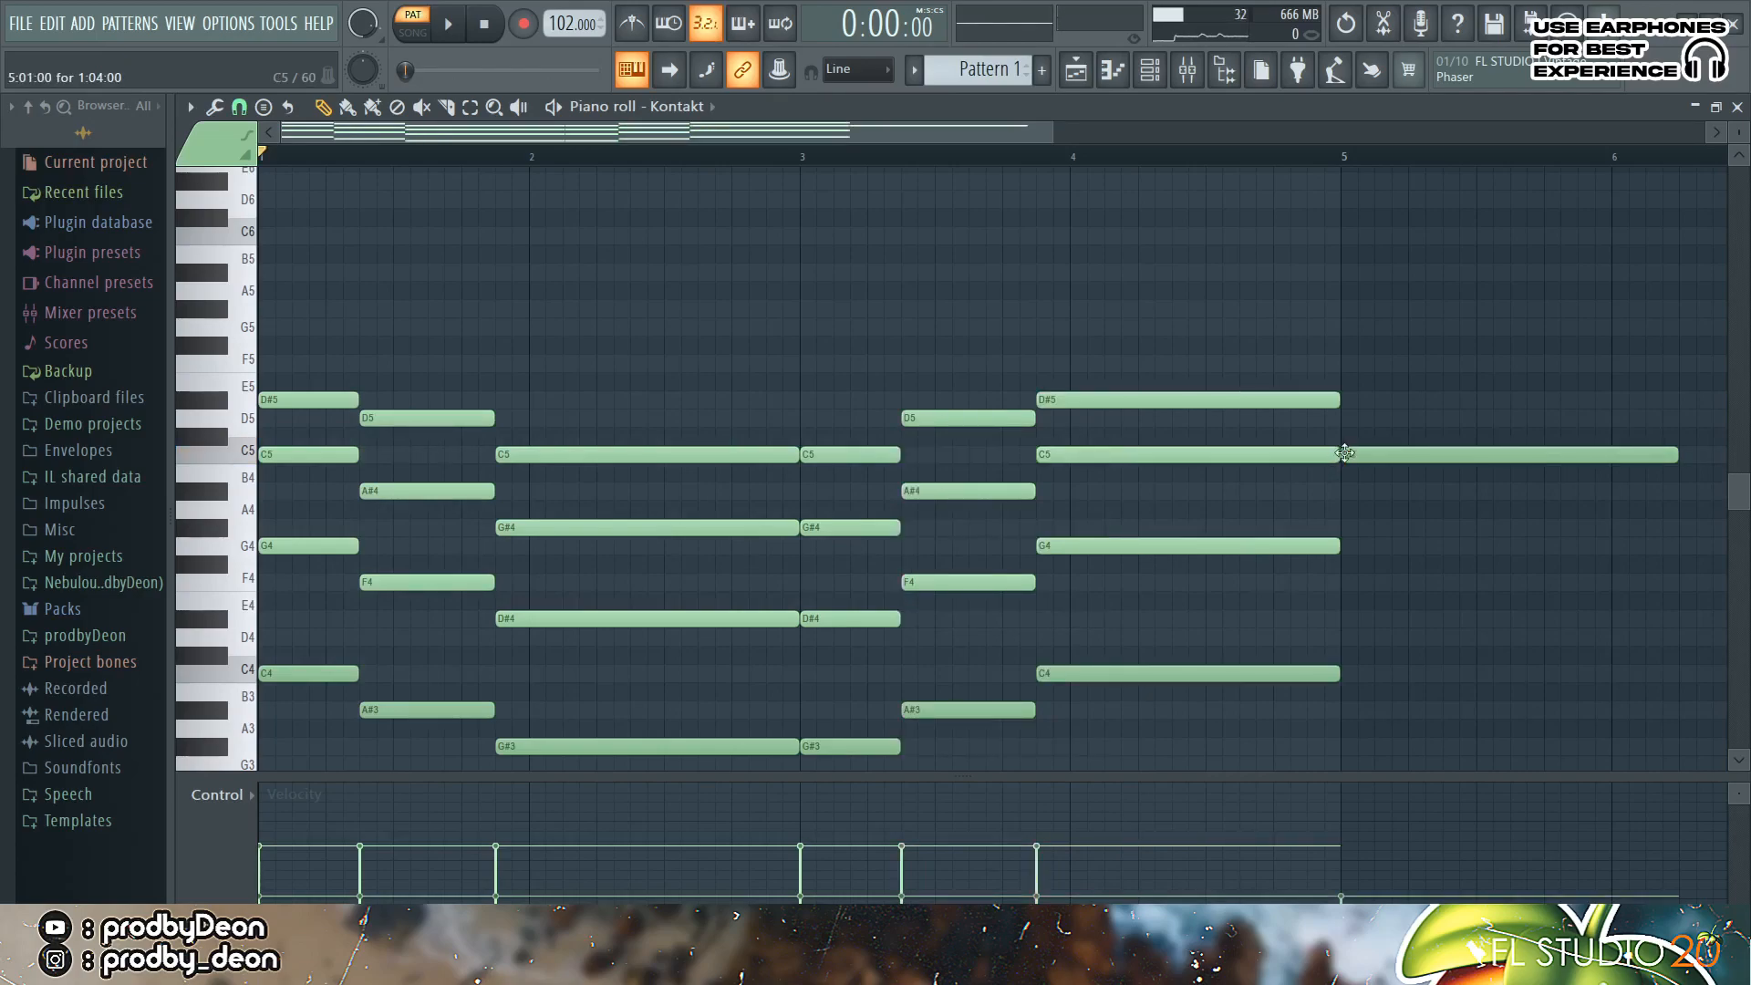
right_click(1344, 453)
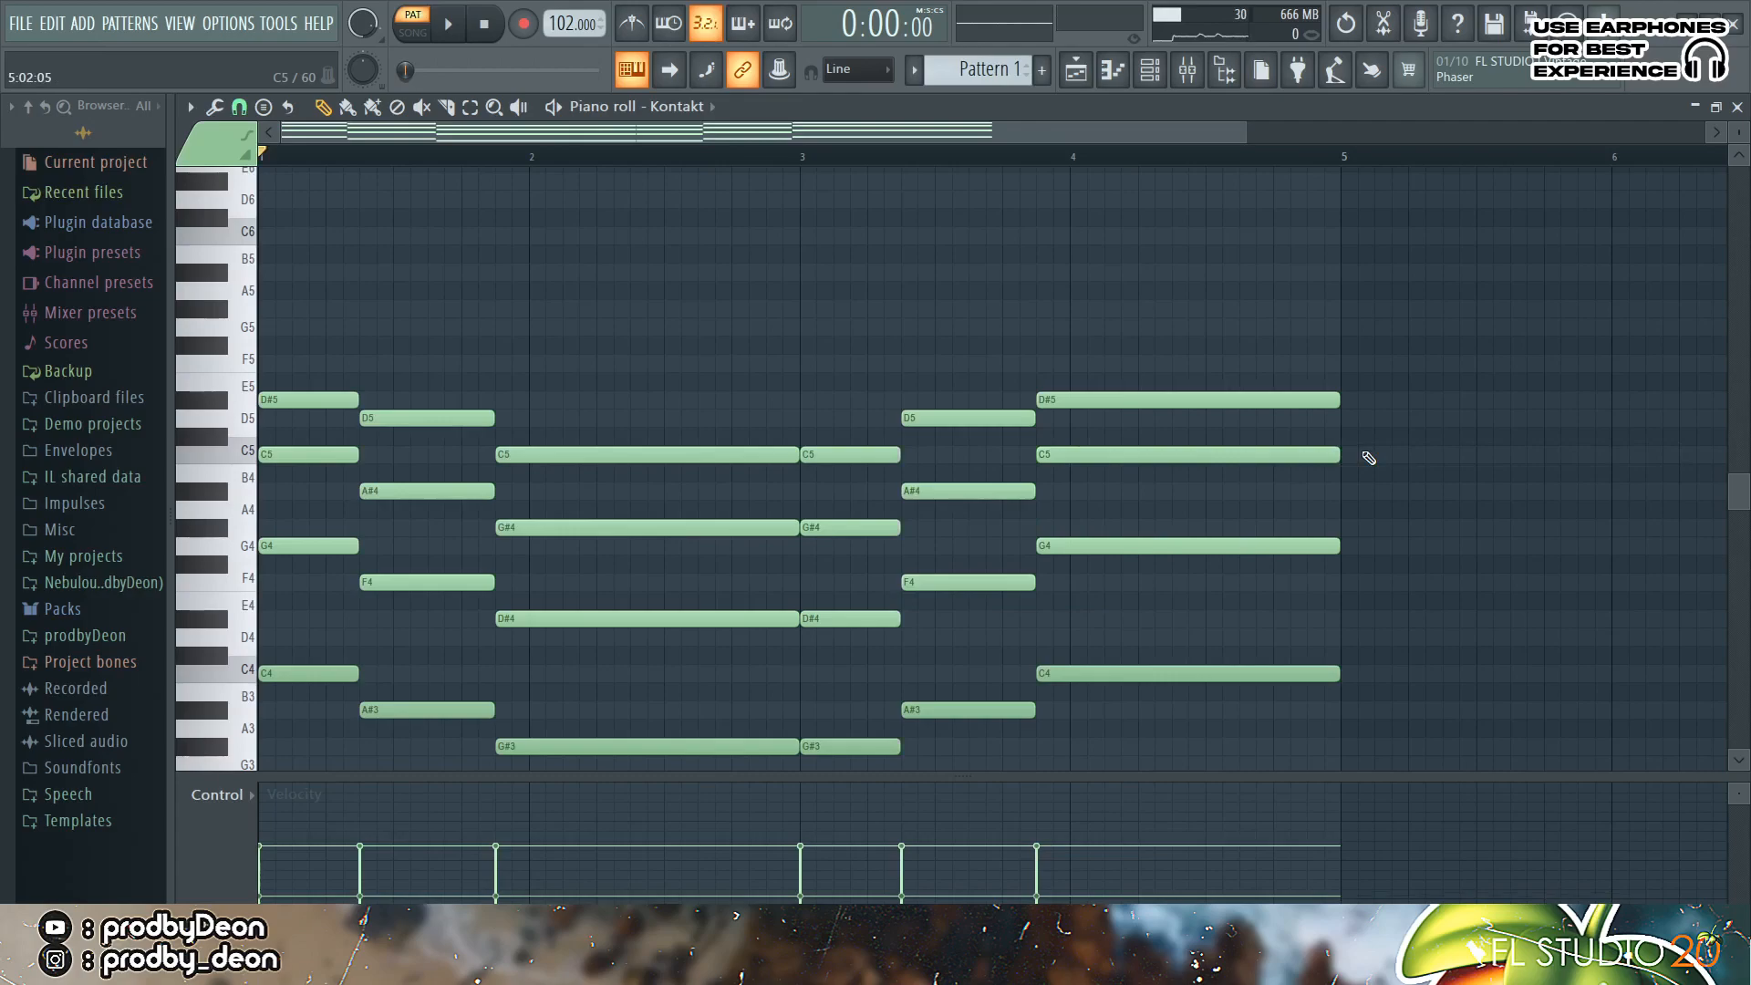
key(space)
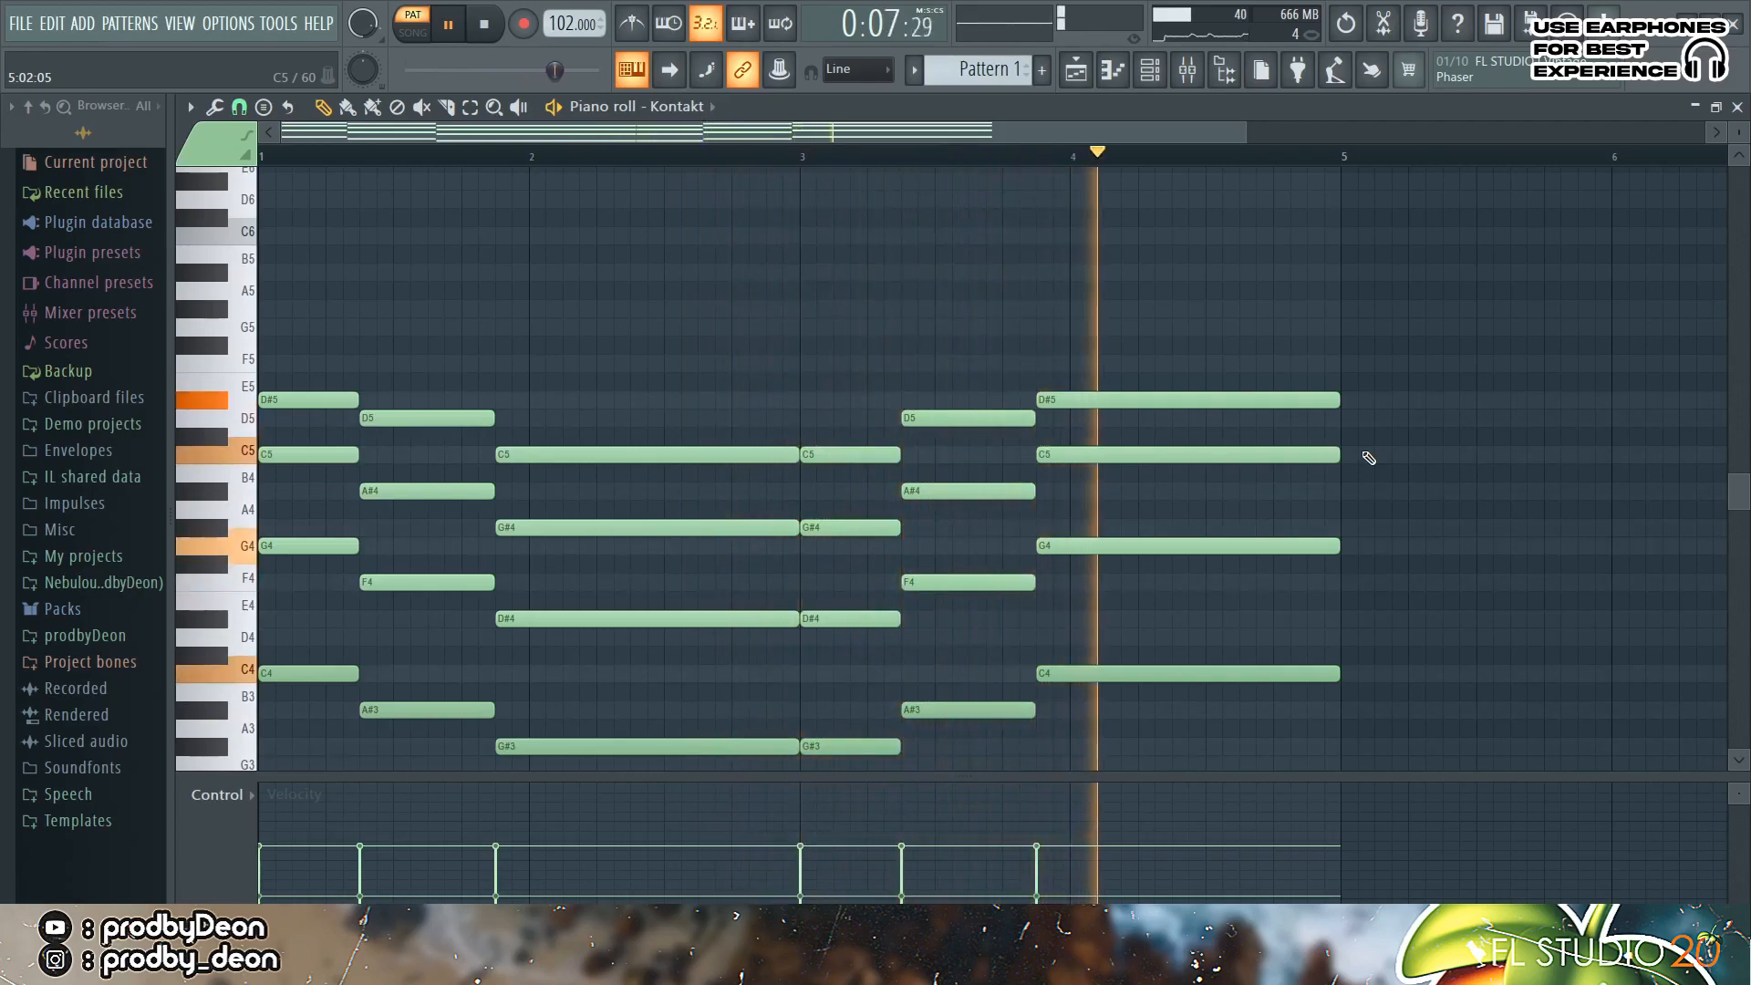
key(space)
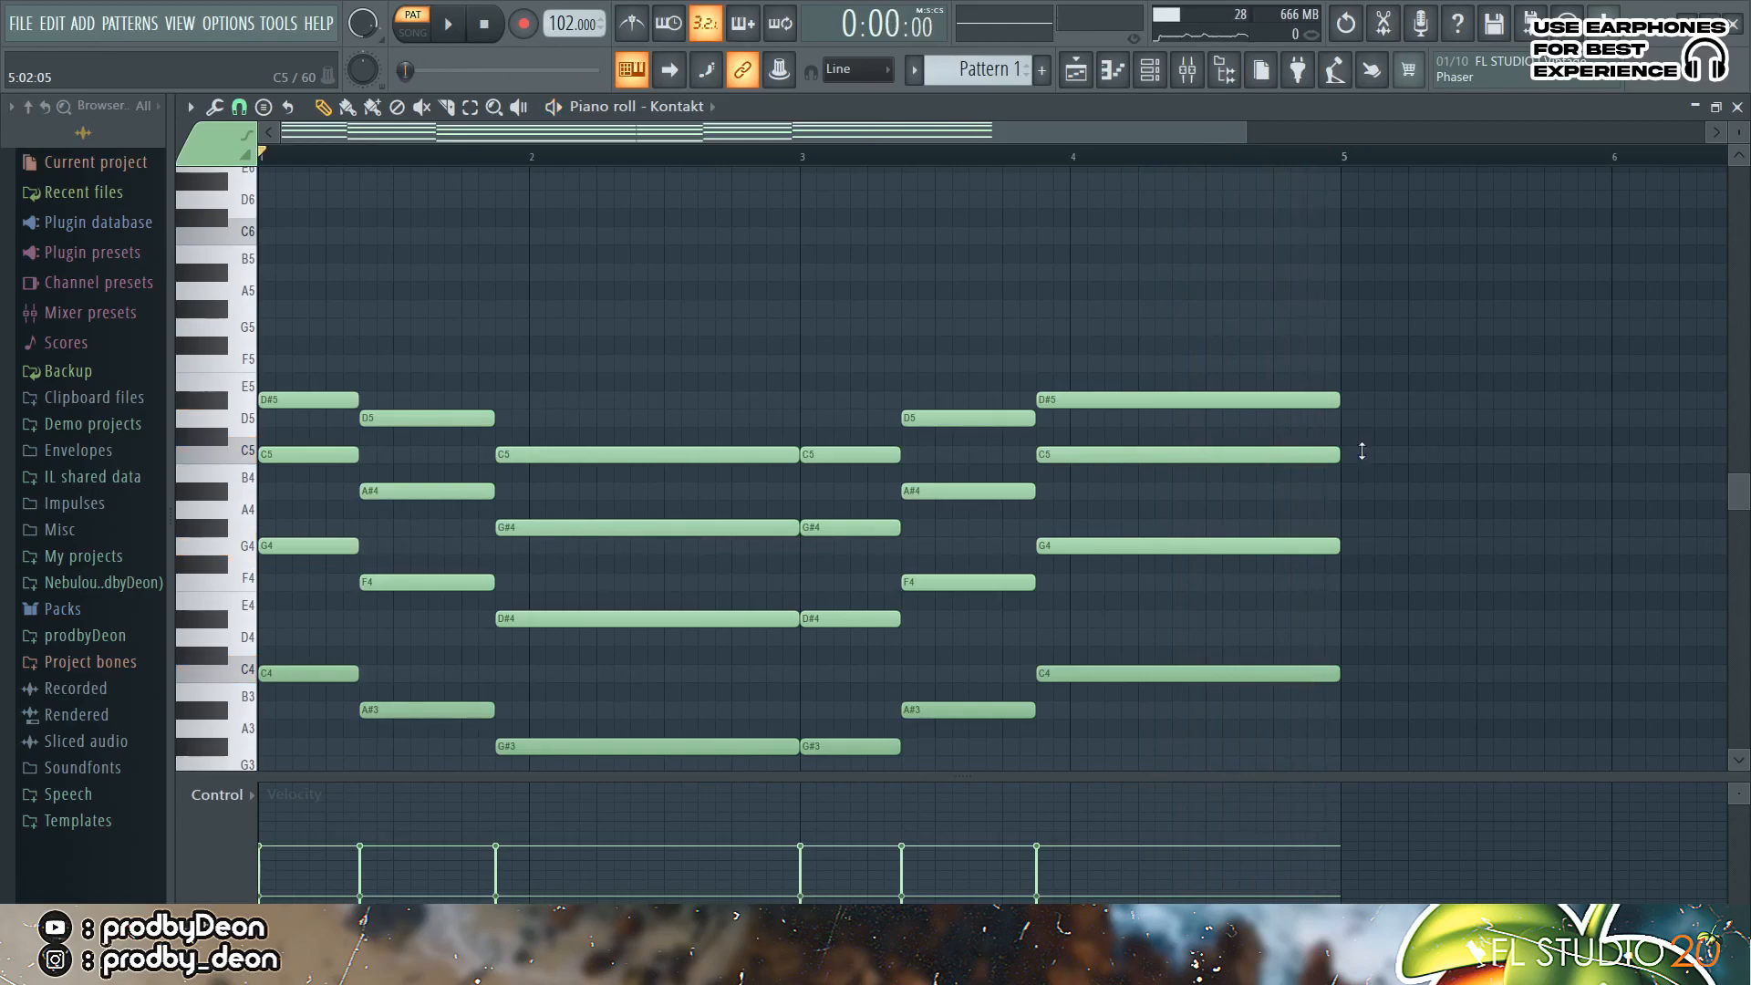
- Randomize the velocities of the chord notes and scale their levels down, checking the result by playback
key(alt+r)
drag(861, 631, 861, 652)
click(1019, 757)
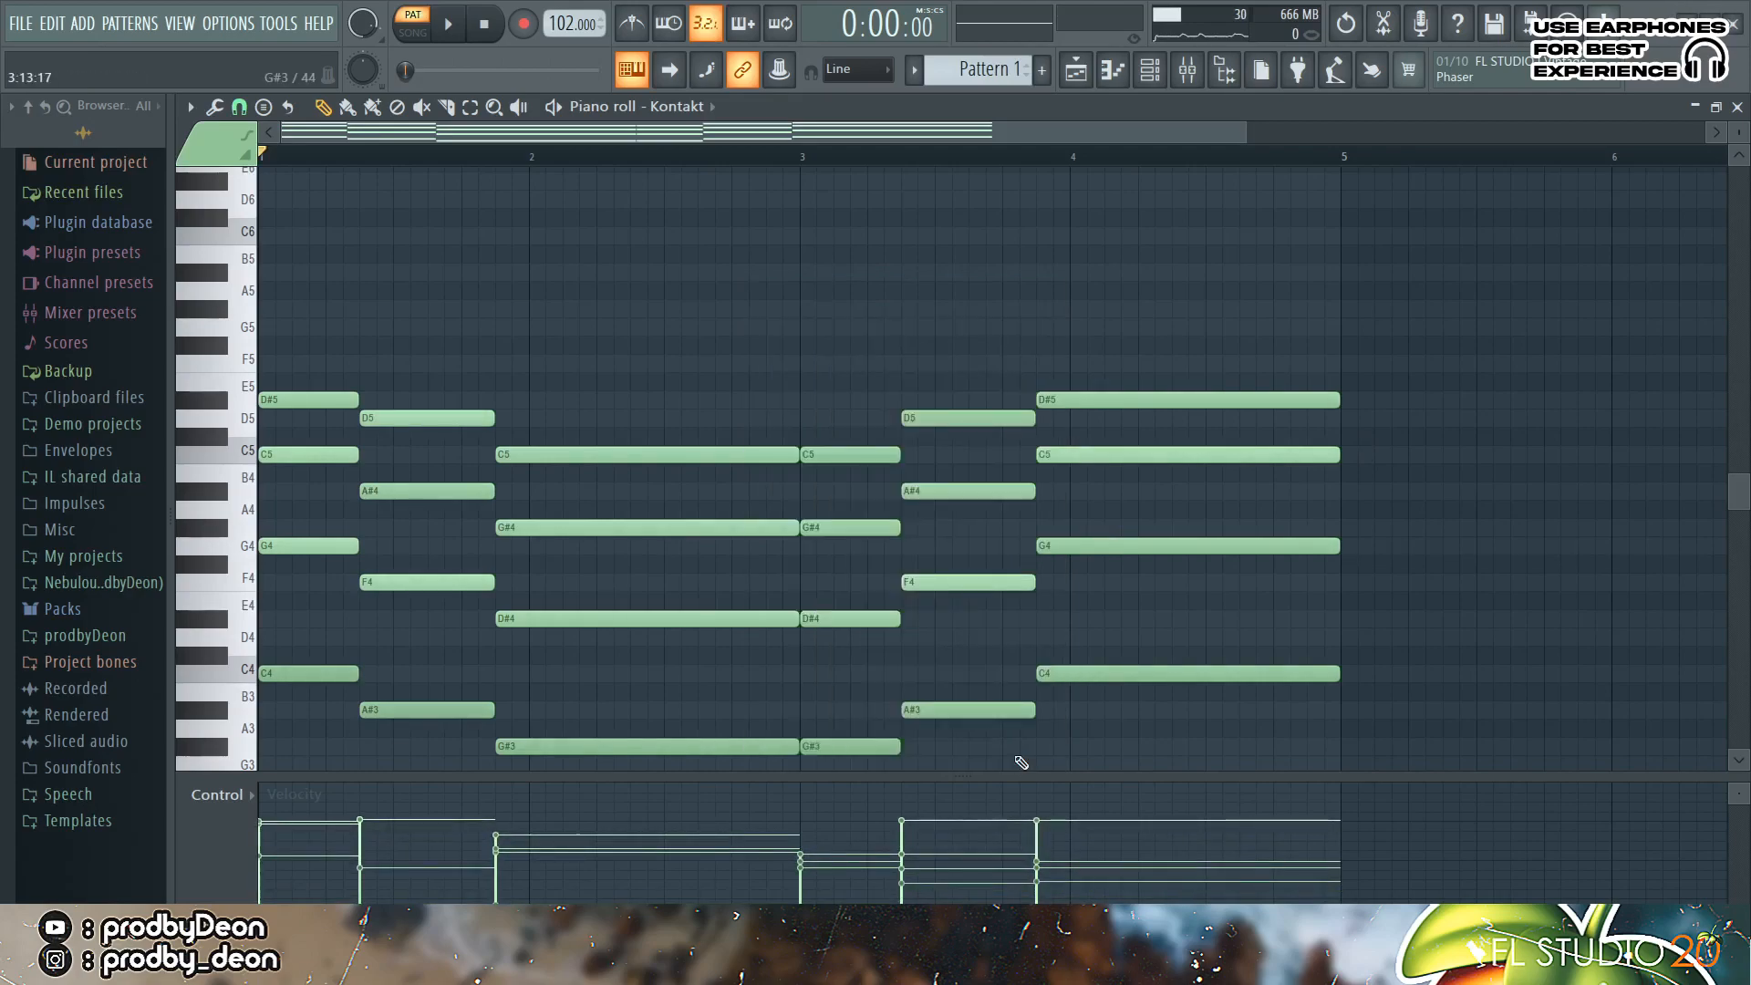
key(alt+x)
click(971, 645)
key(space)
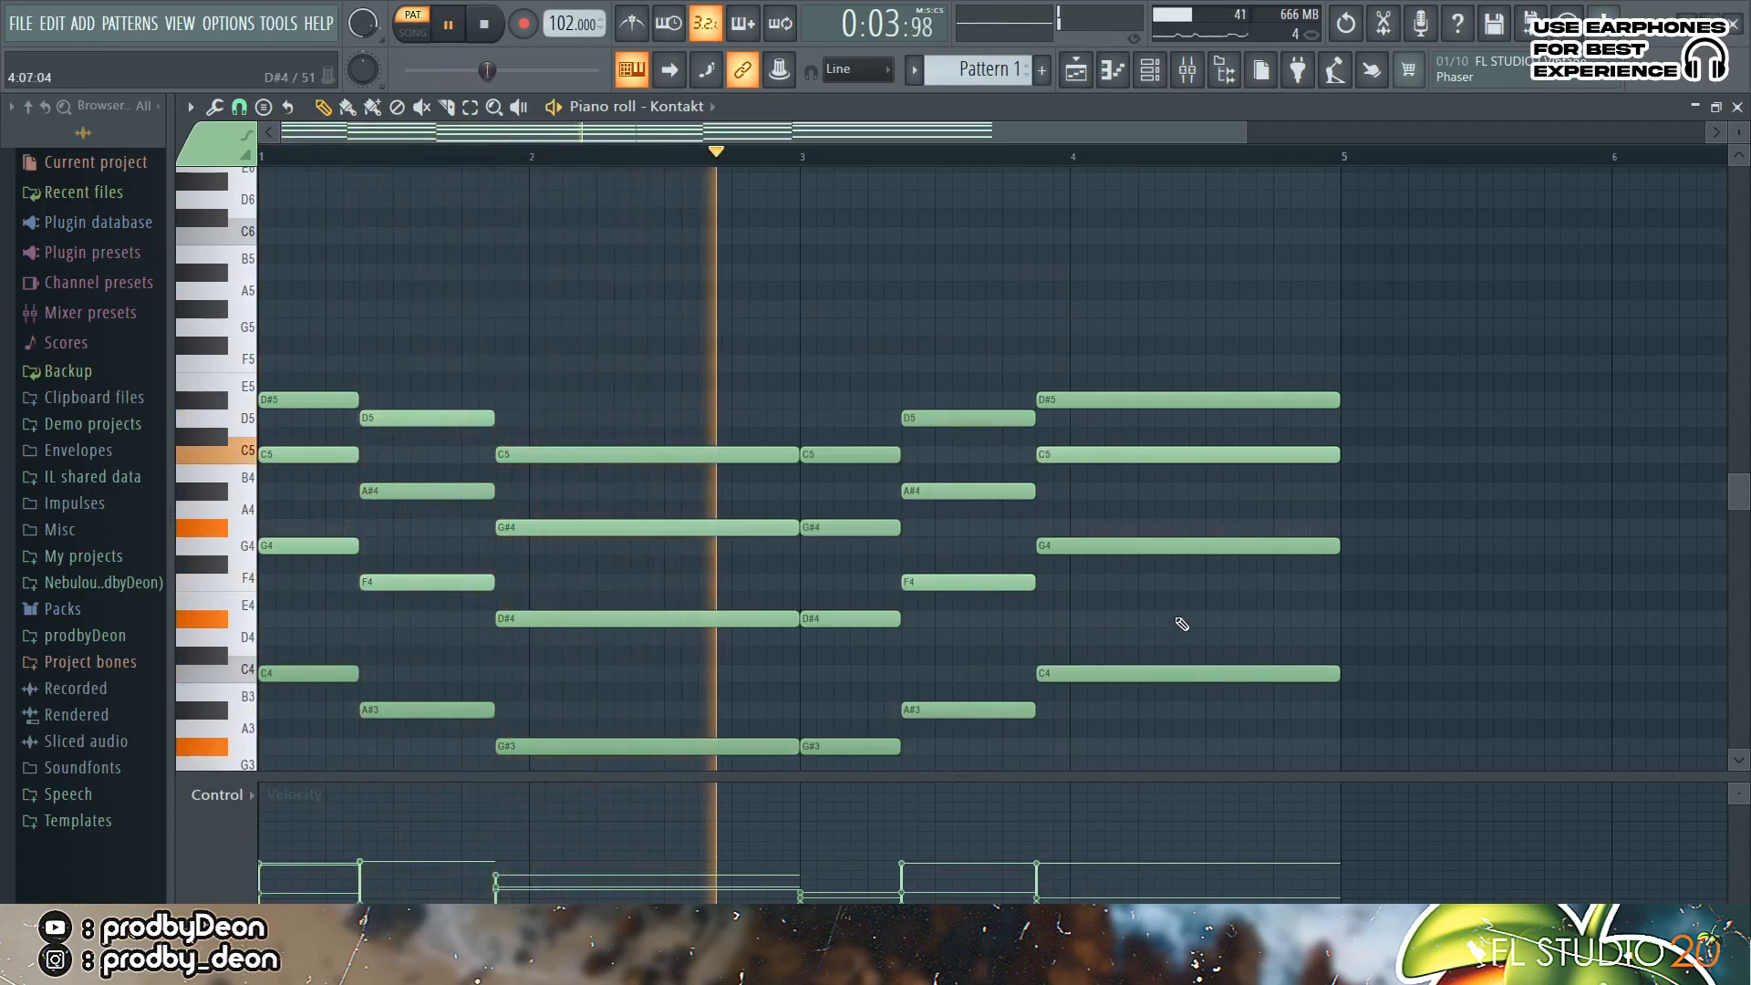
key(space)
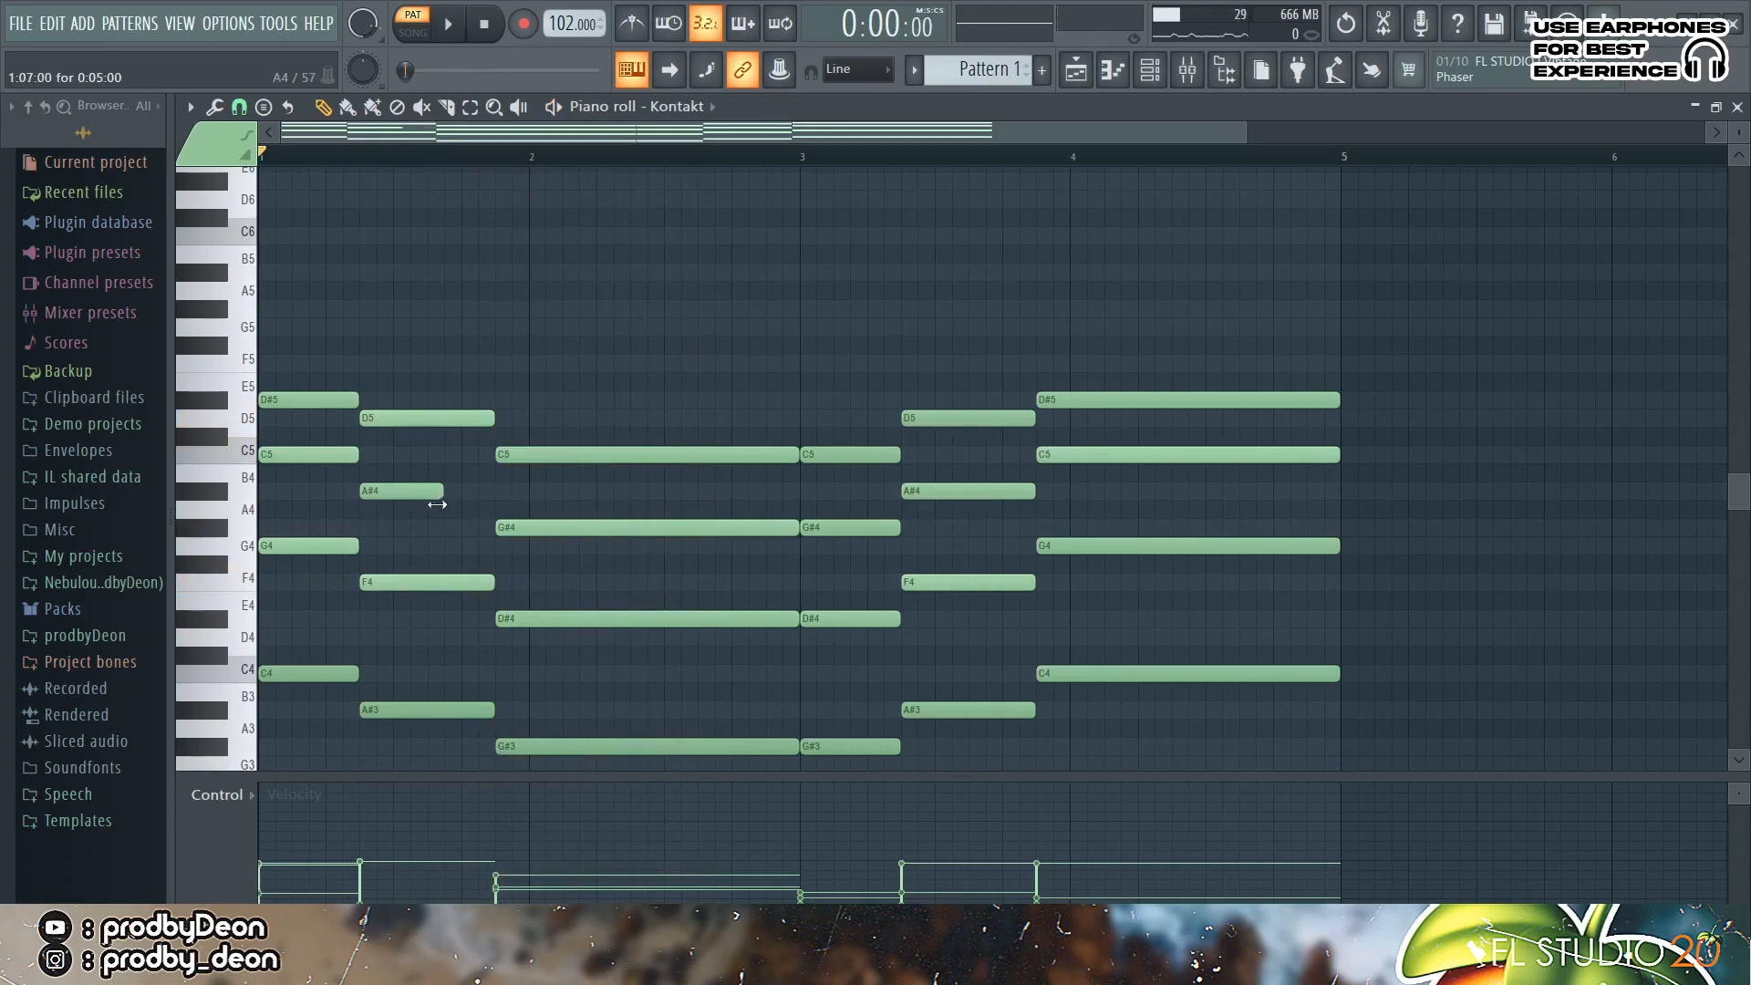
- Split the A#4 note of the second chord into two shorter hits with a small gap between them
click(433, 492)
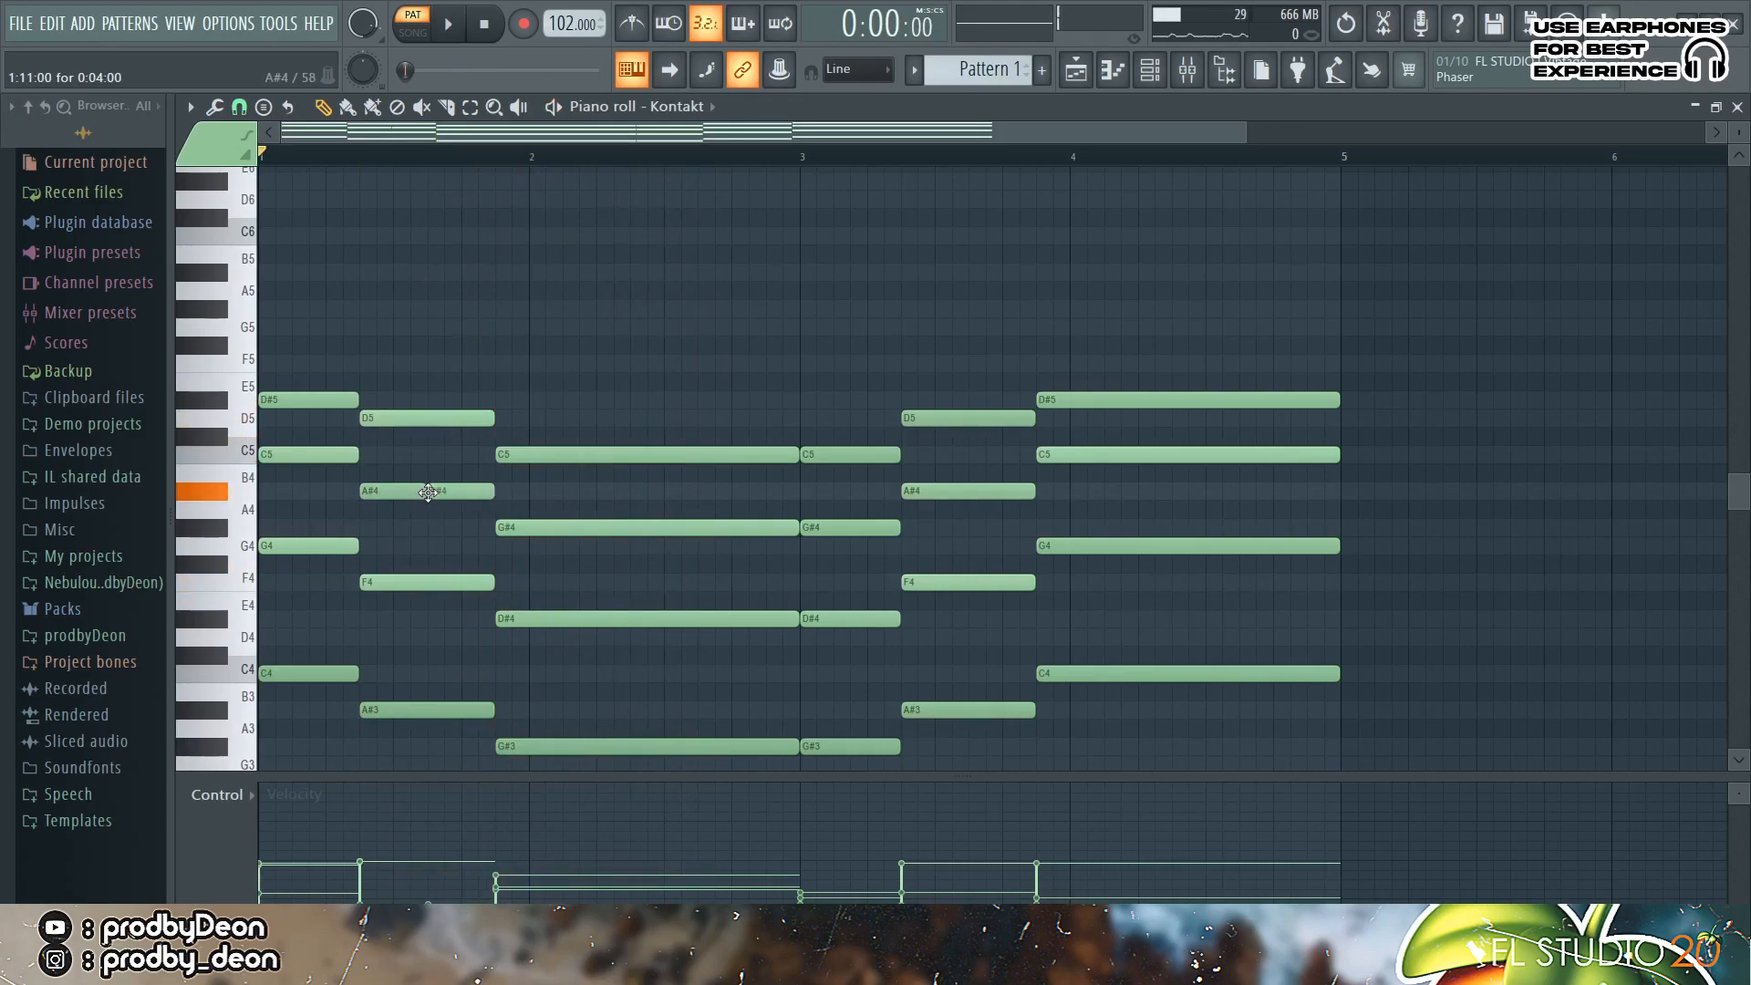
key(space)
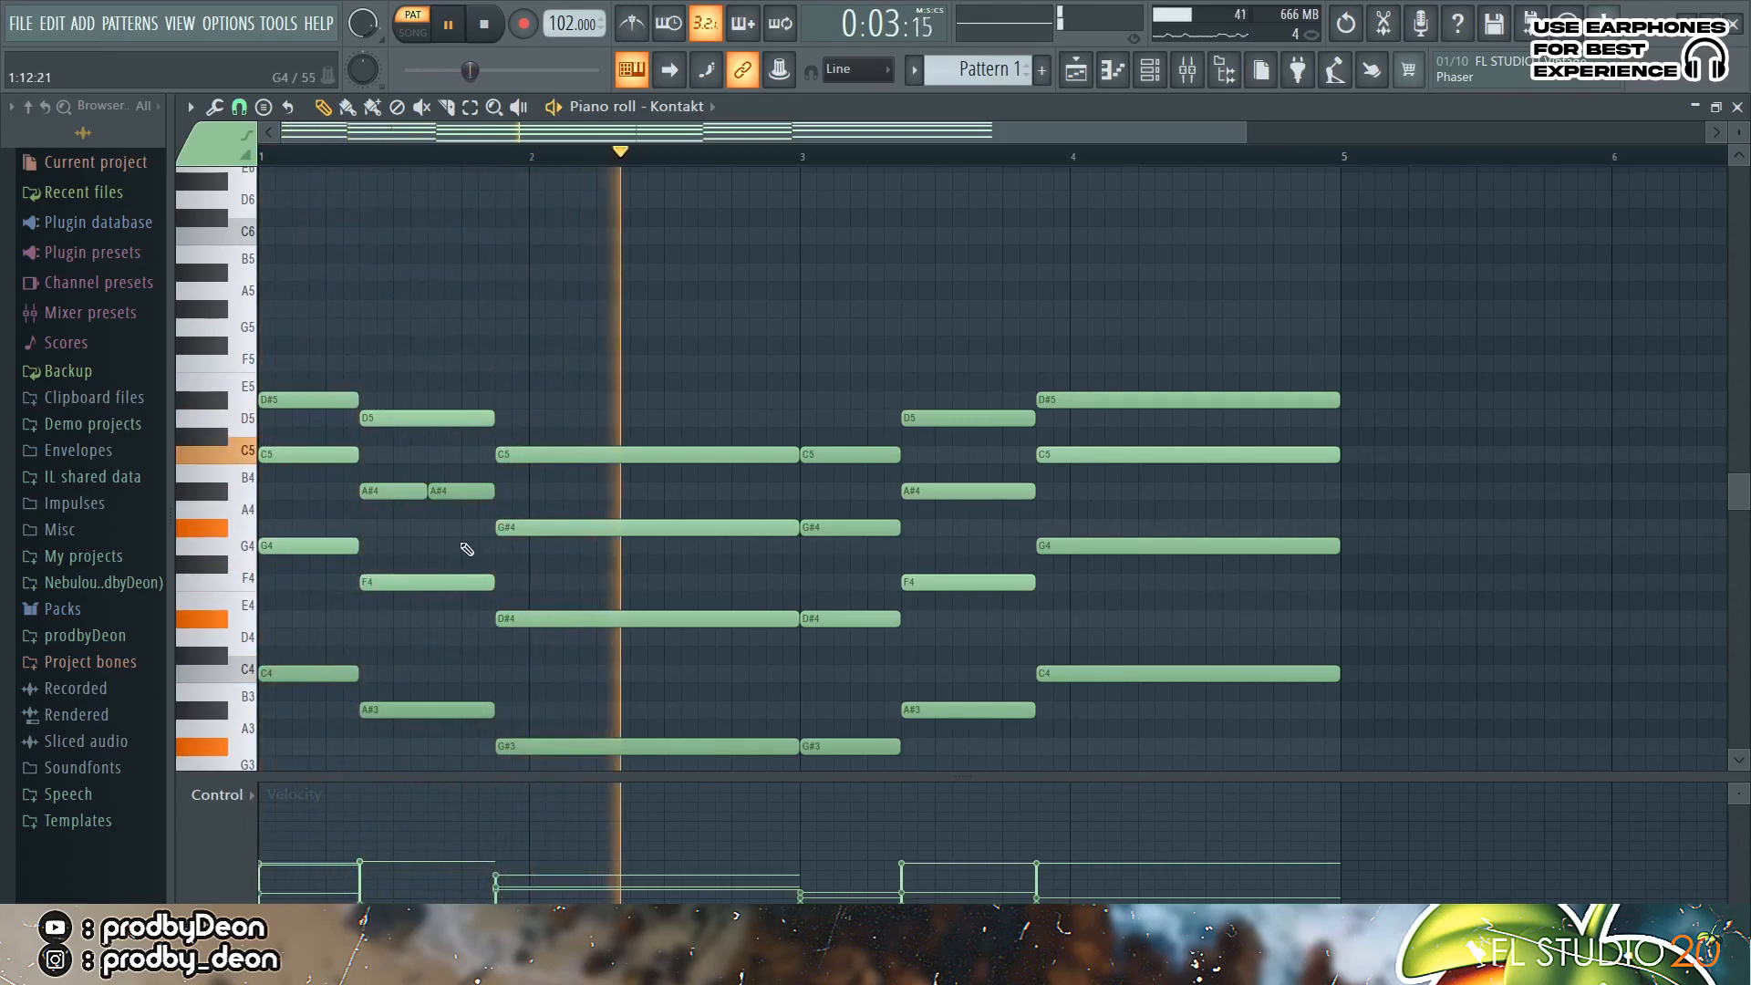
drag(458, 493, 475, 493)
key(space)
- Play back the full four-bar chord progression from the start with its split and added notes
key(space)
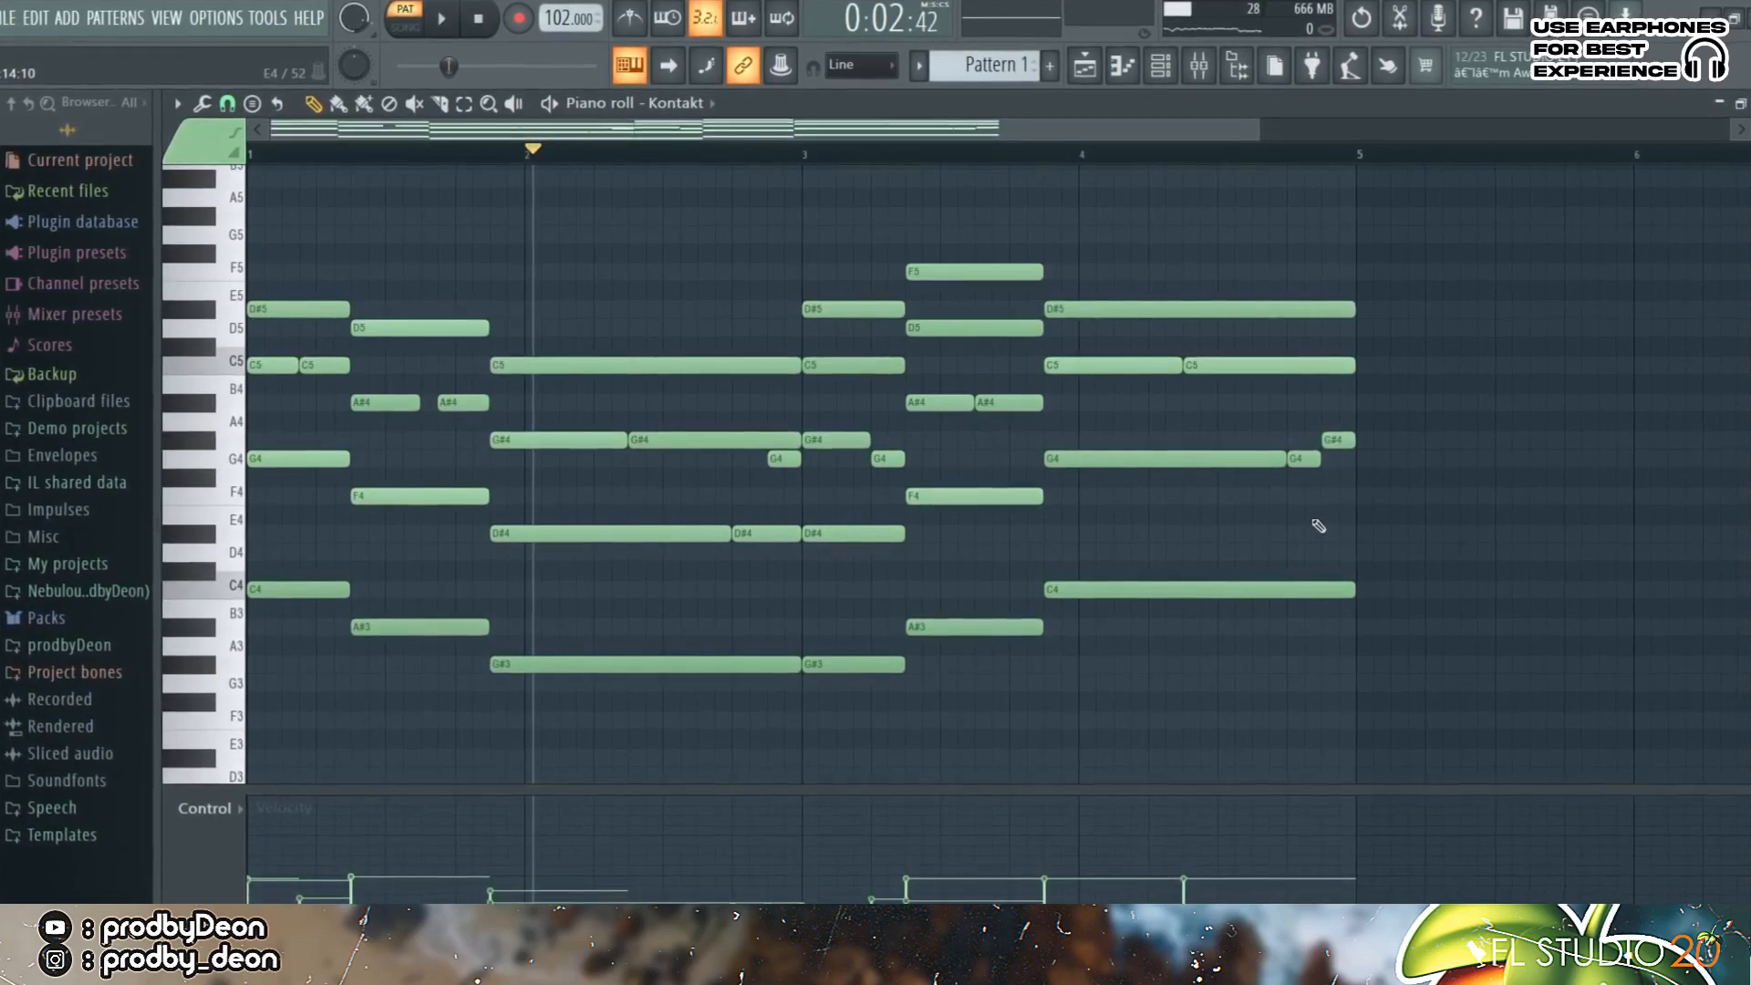
click(477, 20)
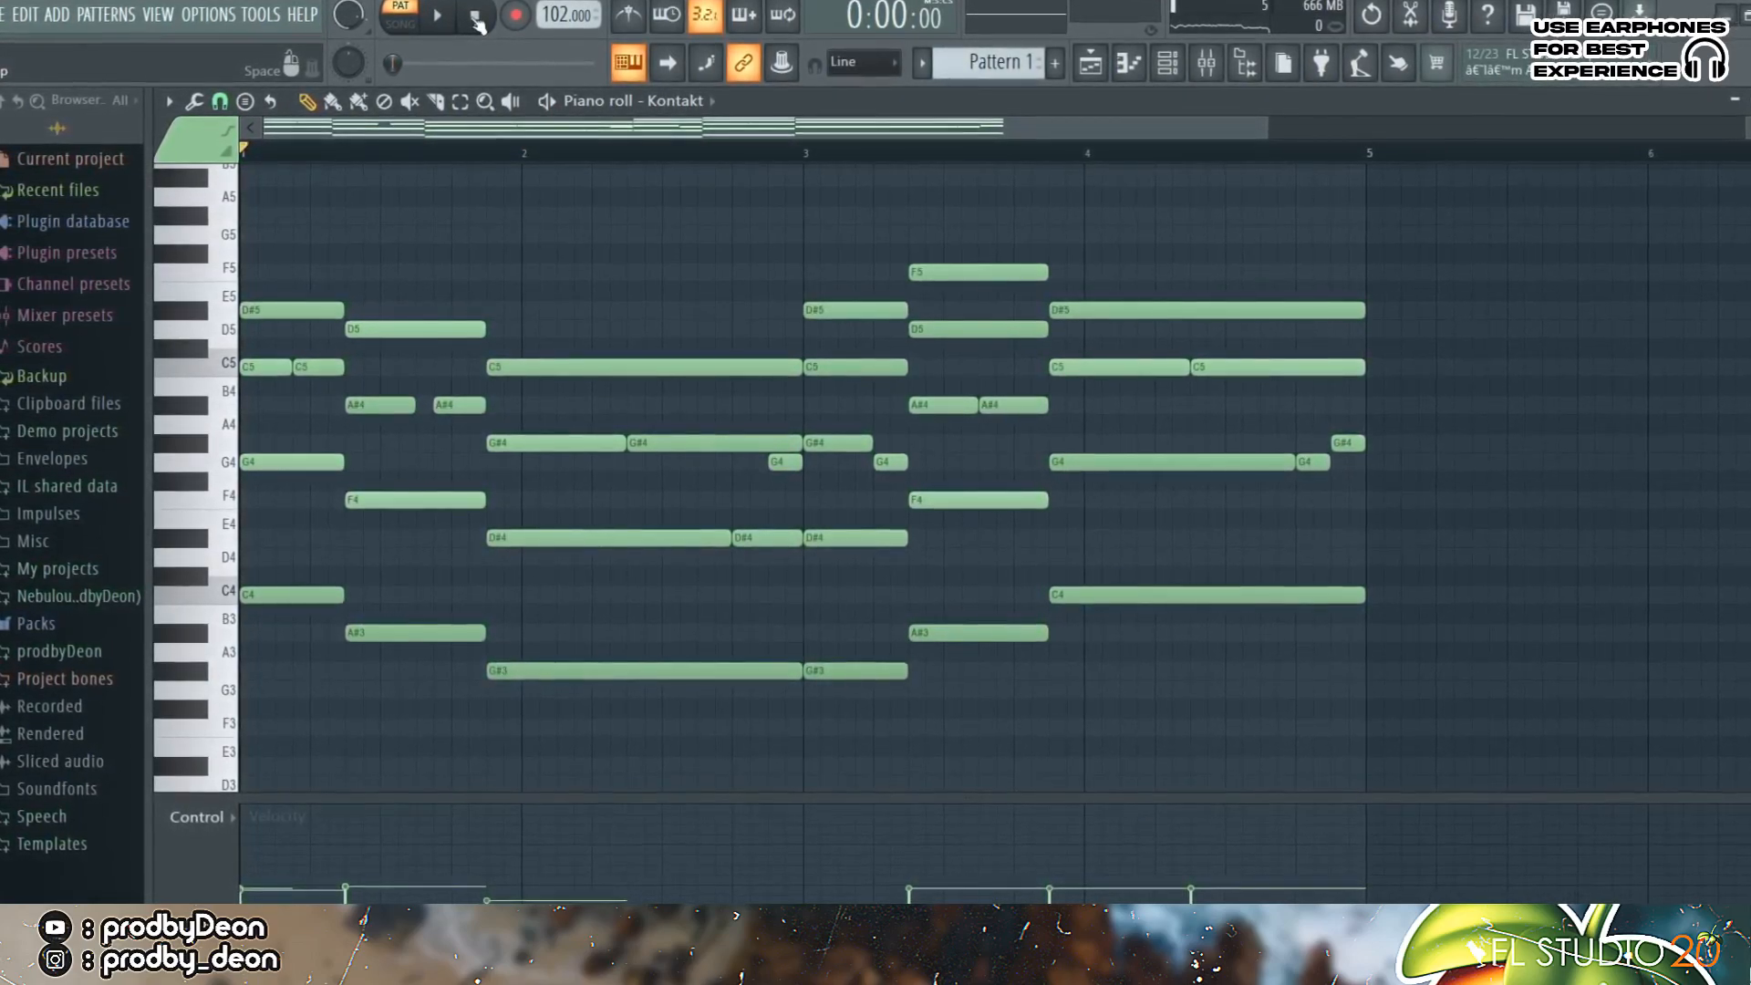
key(space)
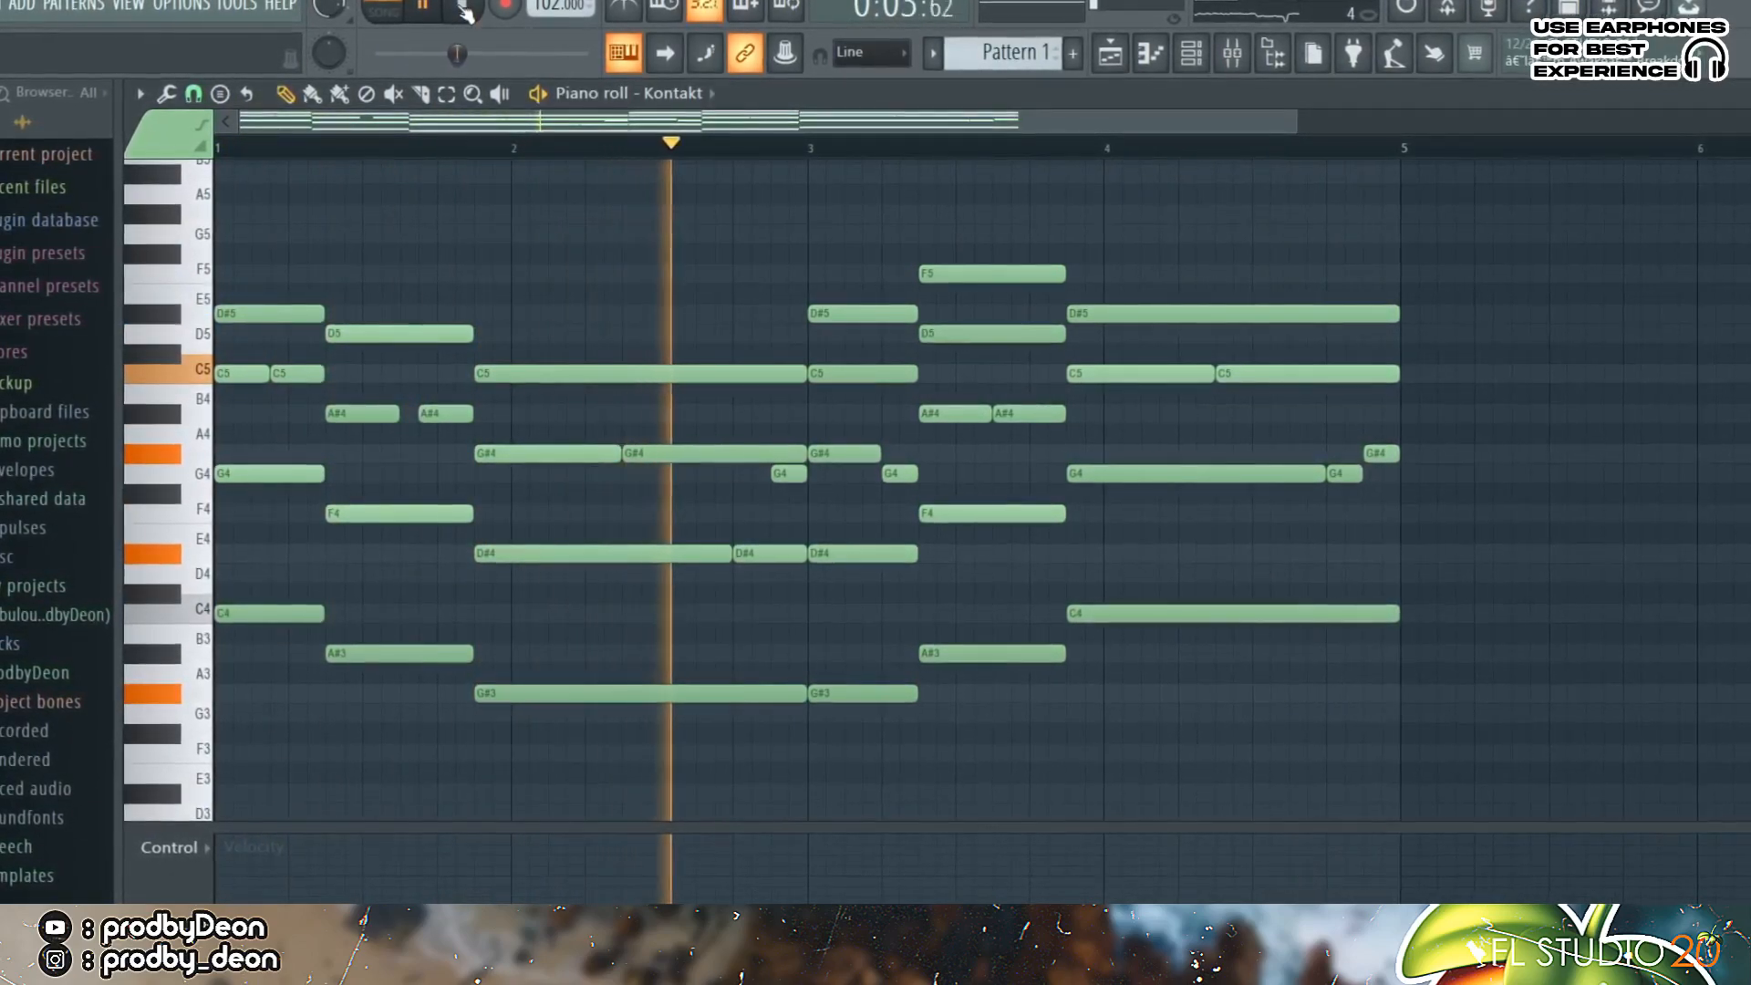
click(466, 11)
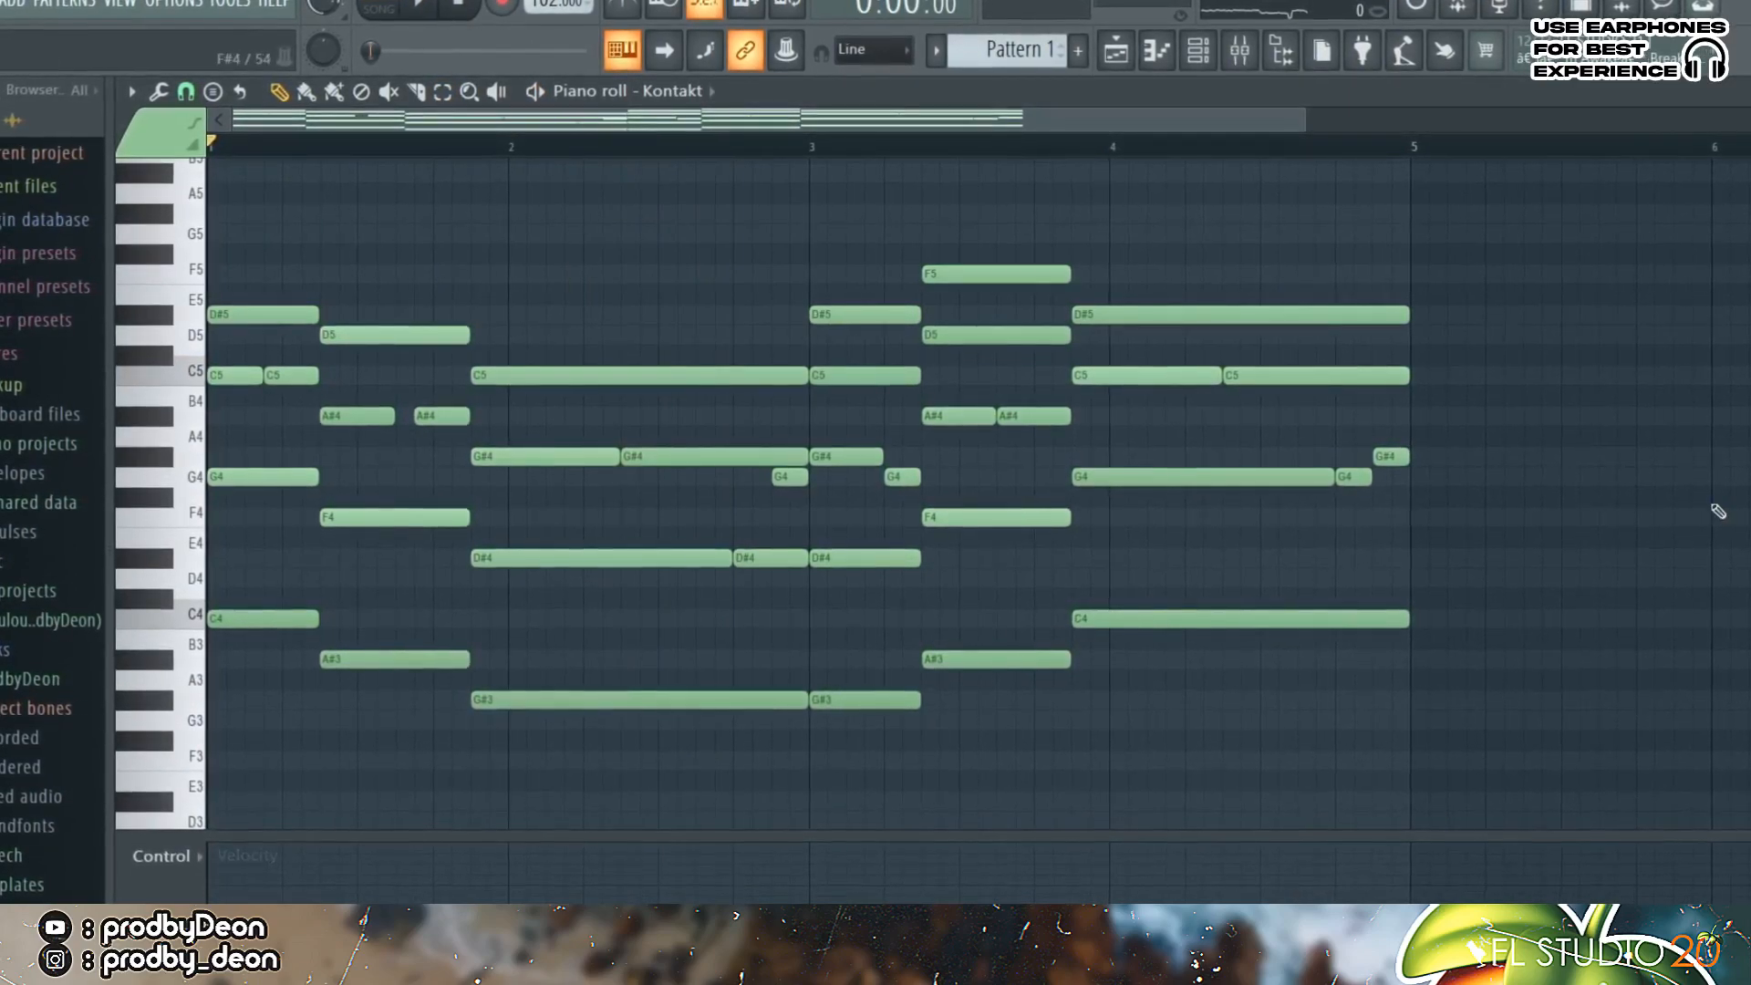
- Start a melody above the chords with a short C6 over the first chord and a short D#6 at the second chord's start
scroll(966, 492, up, 5)
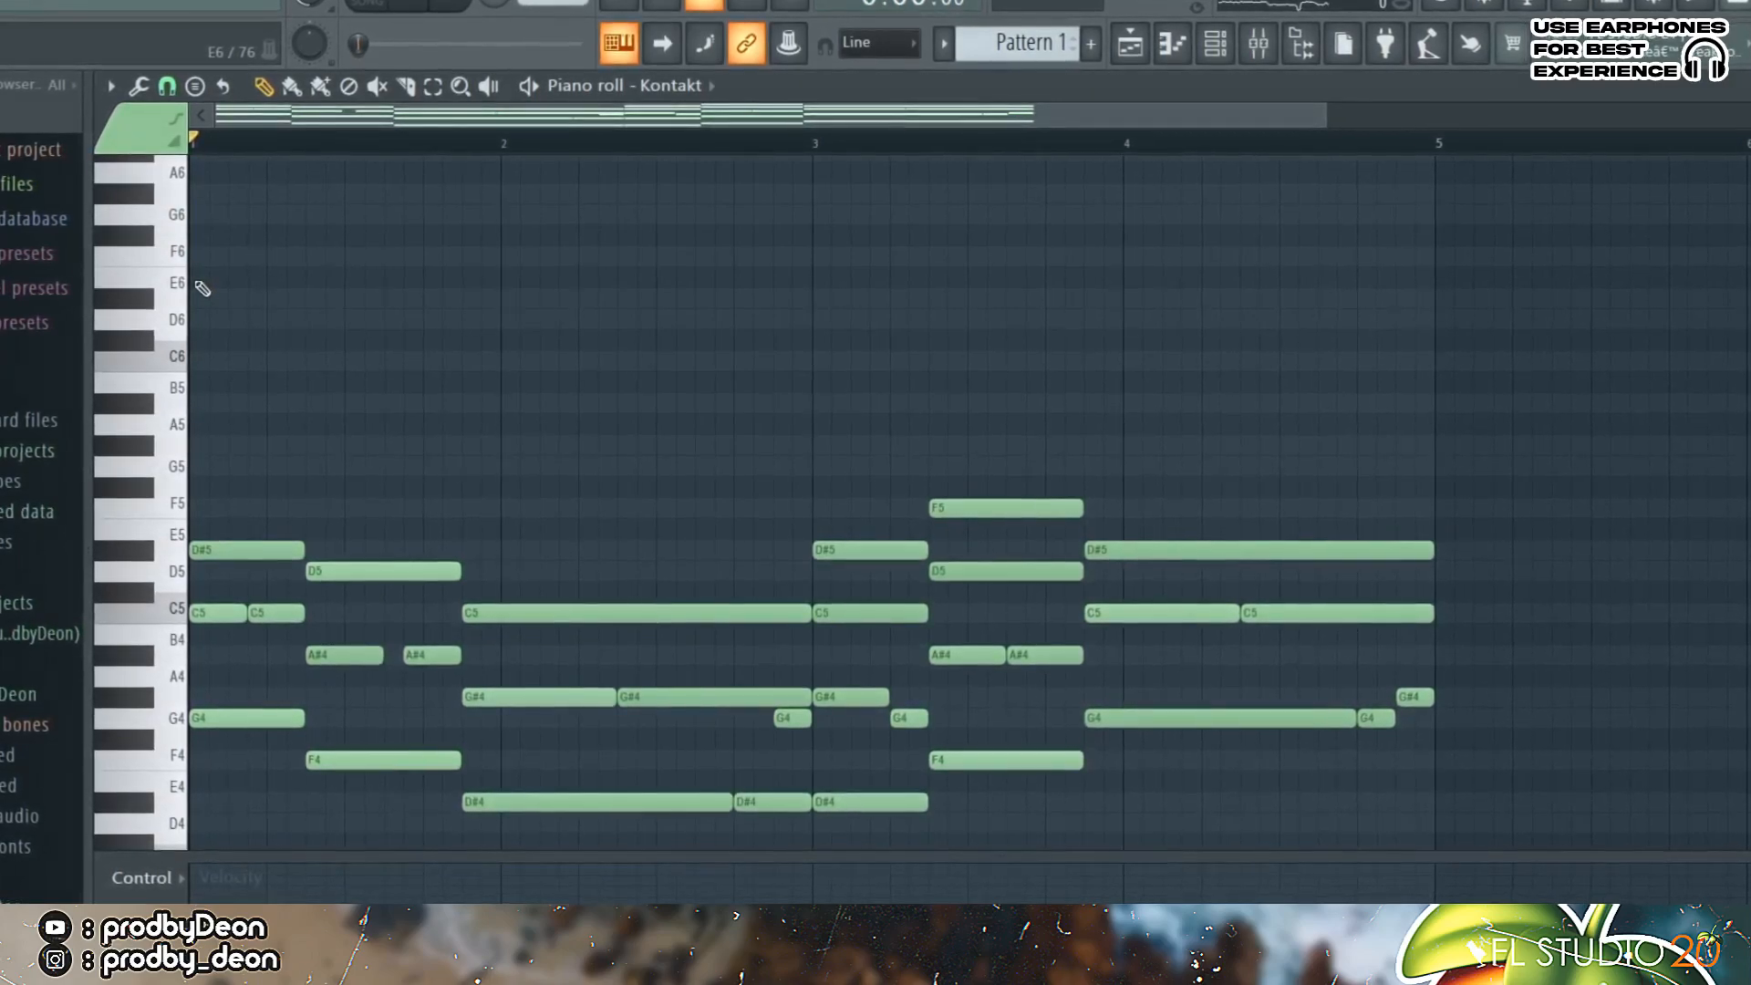
click(257, 363)
key(space)
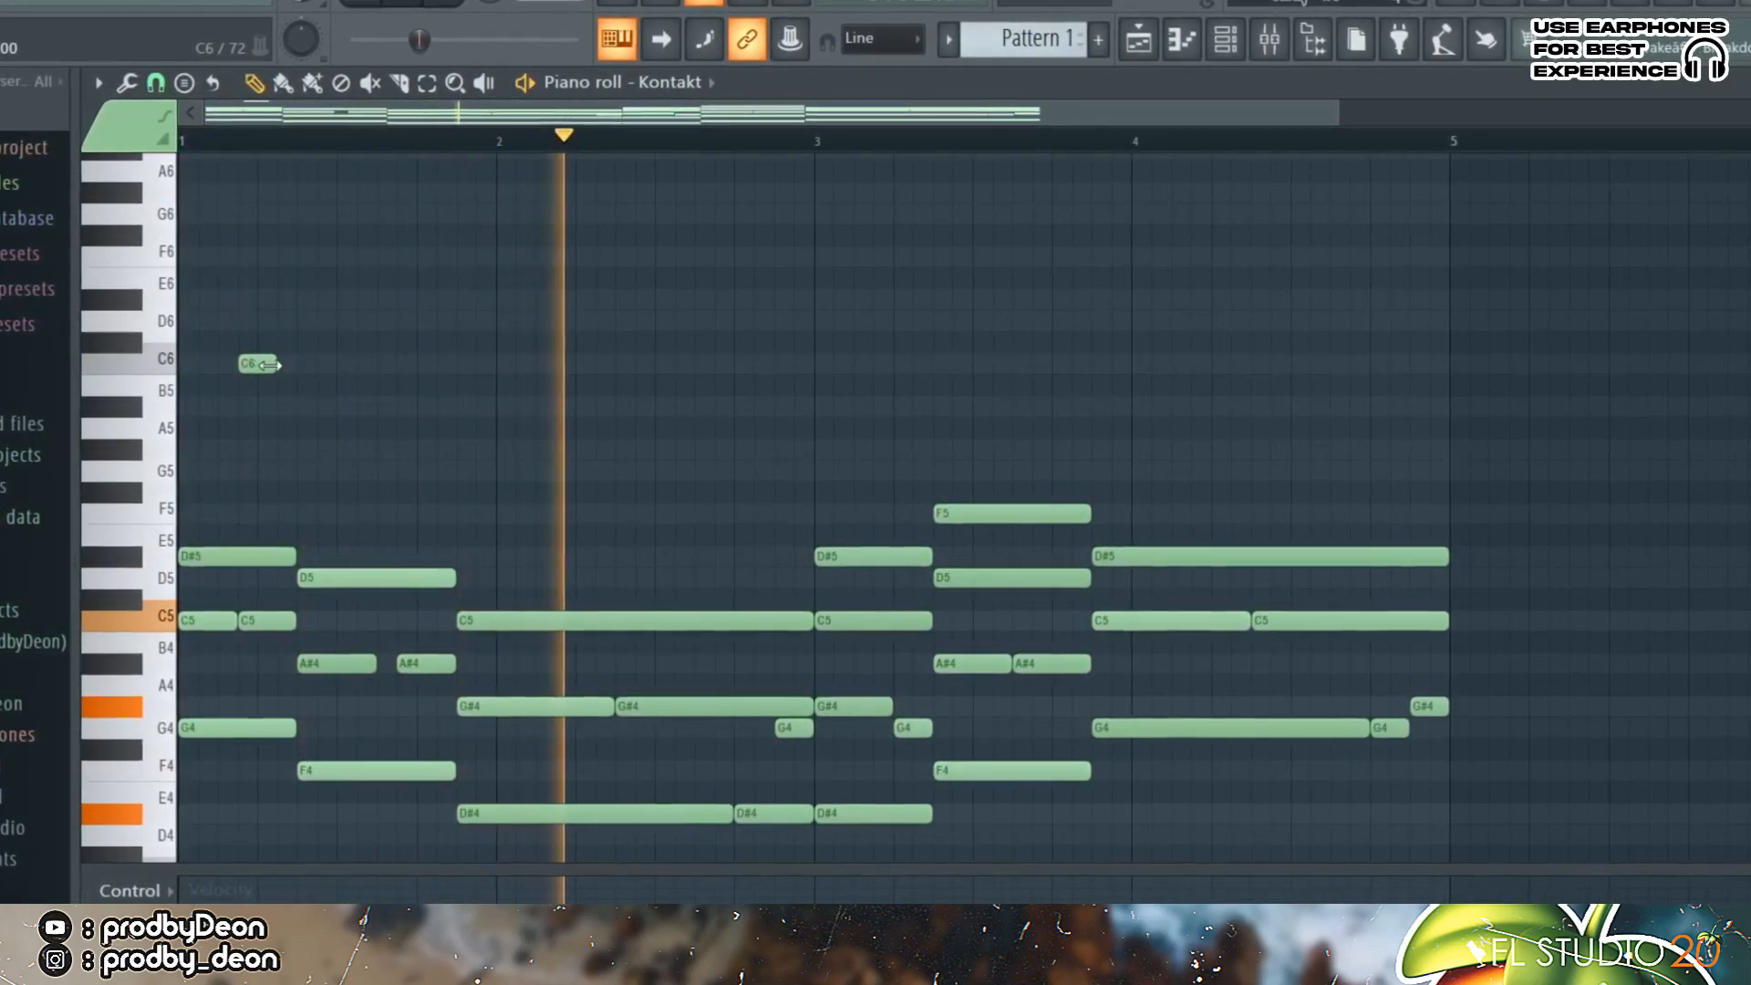
click(280, 301)
key(space)
key(space)
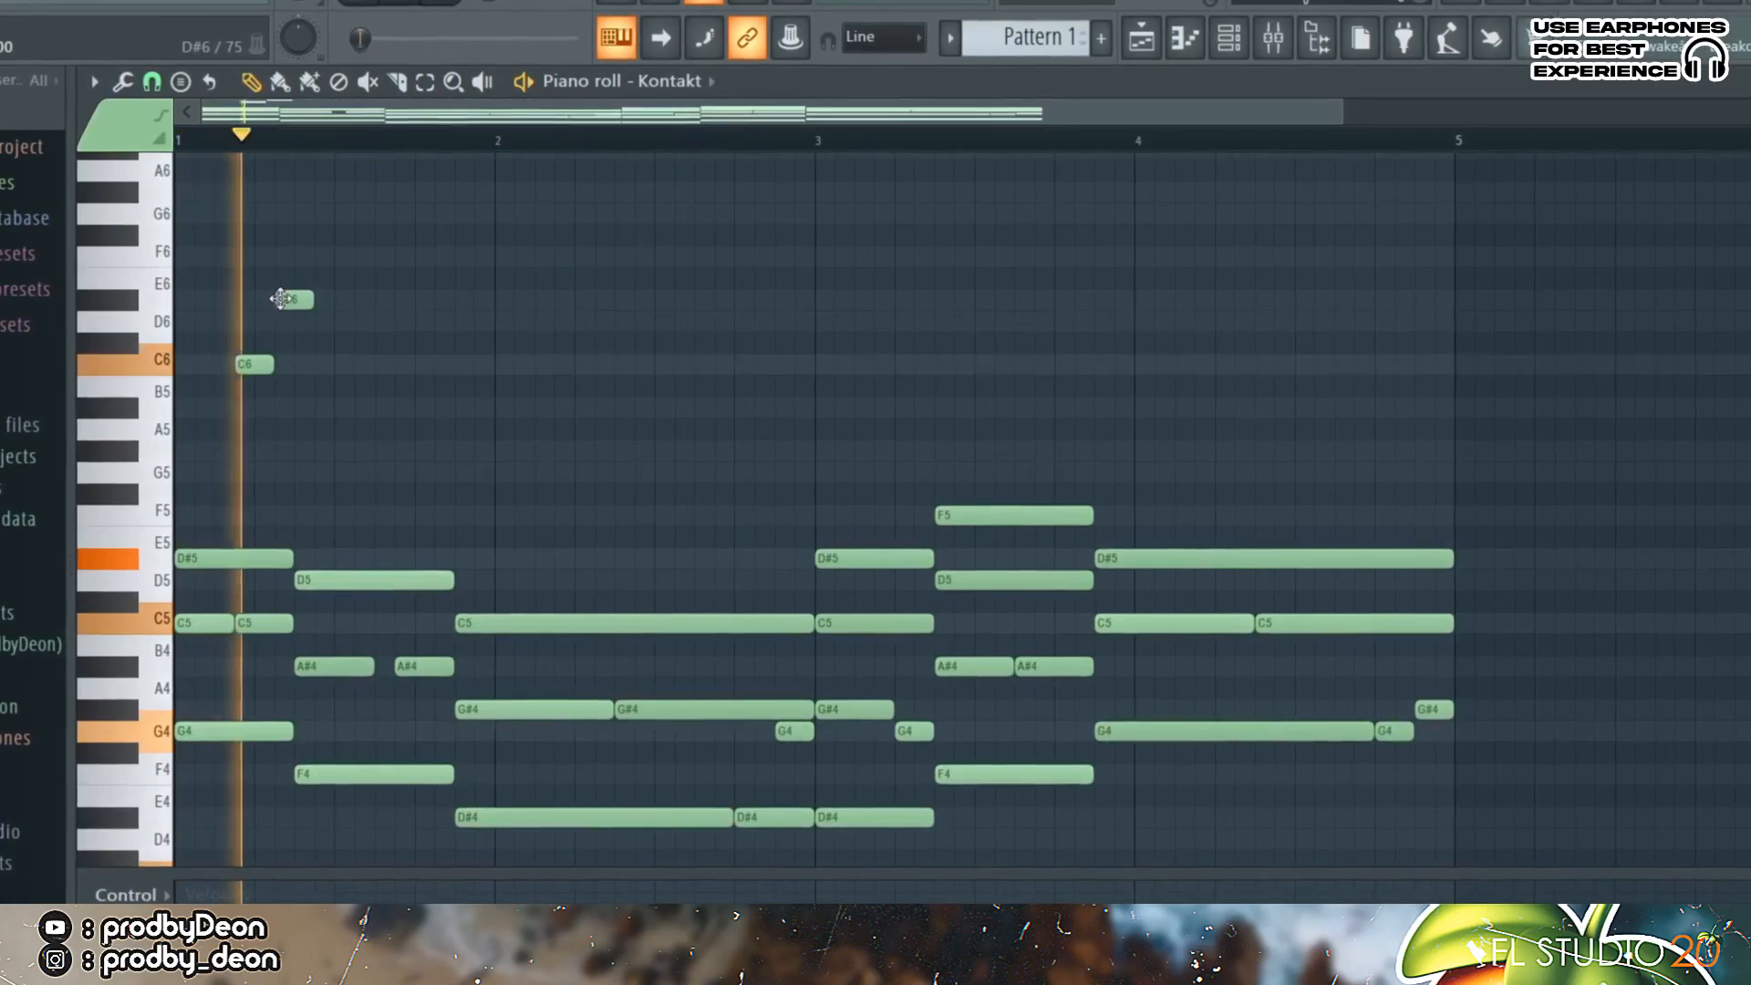
drag(294, 300, 311, 301)
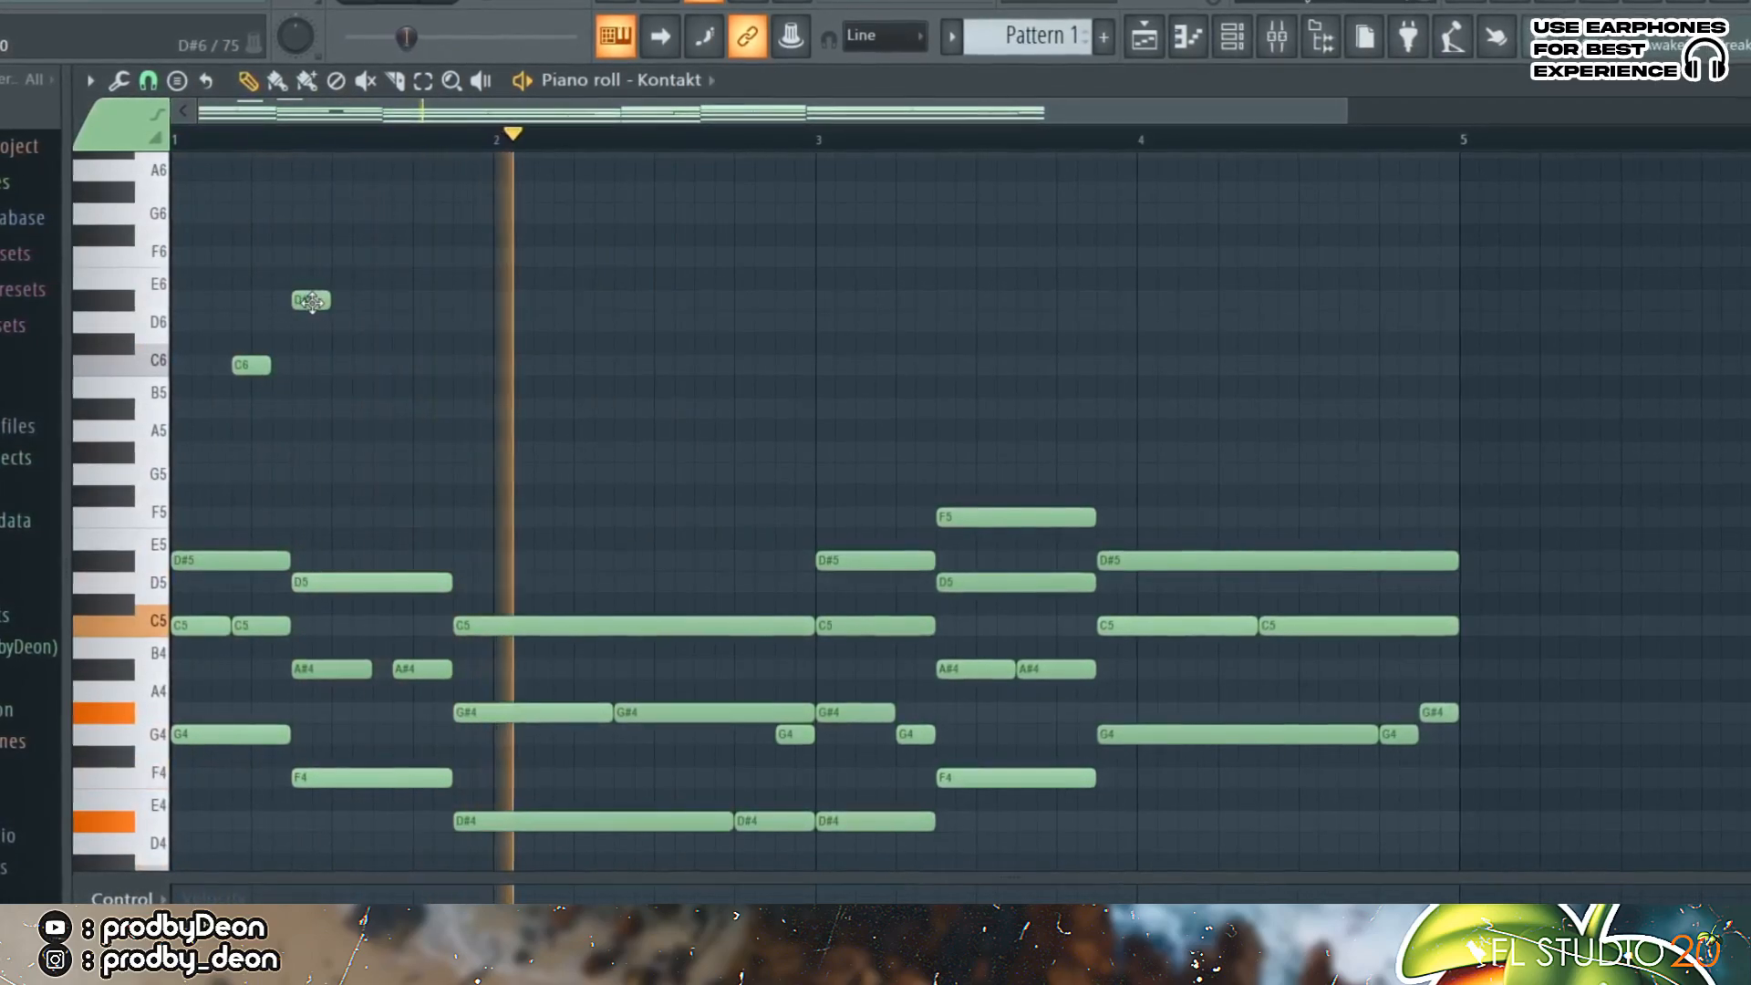
key(space)
key(space)
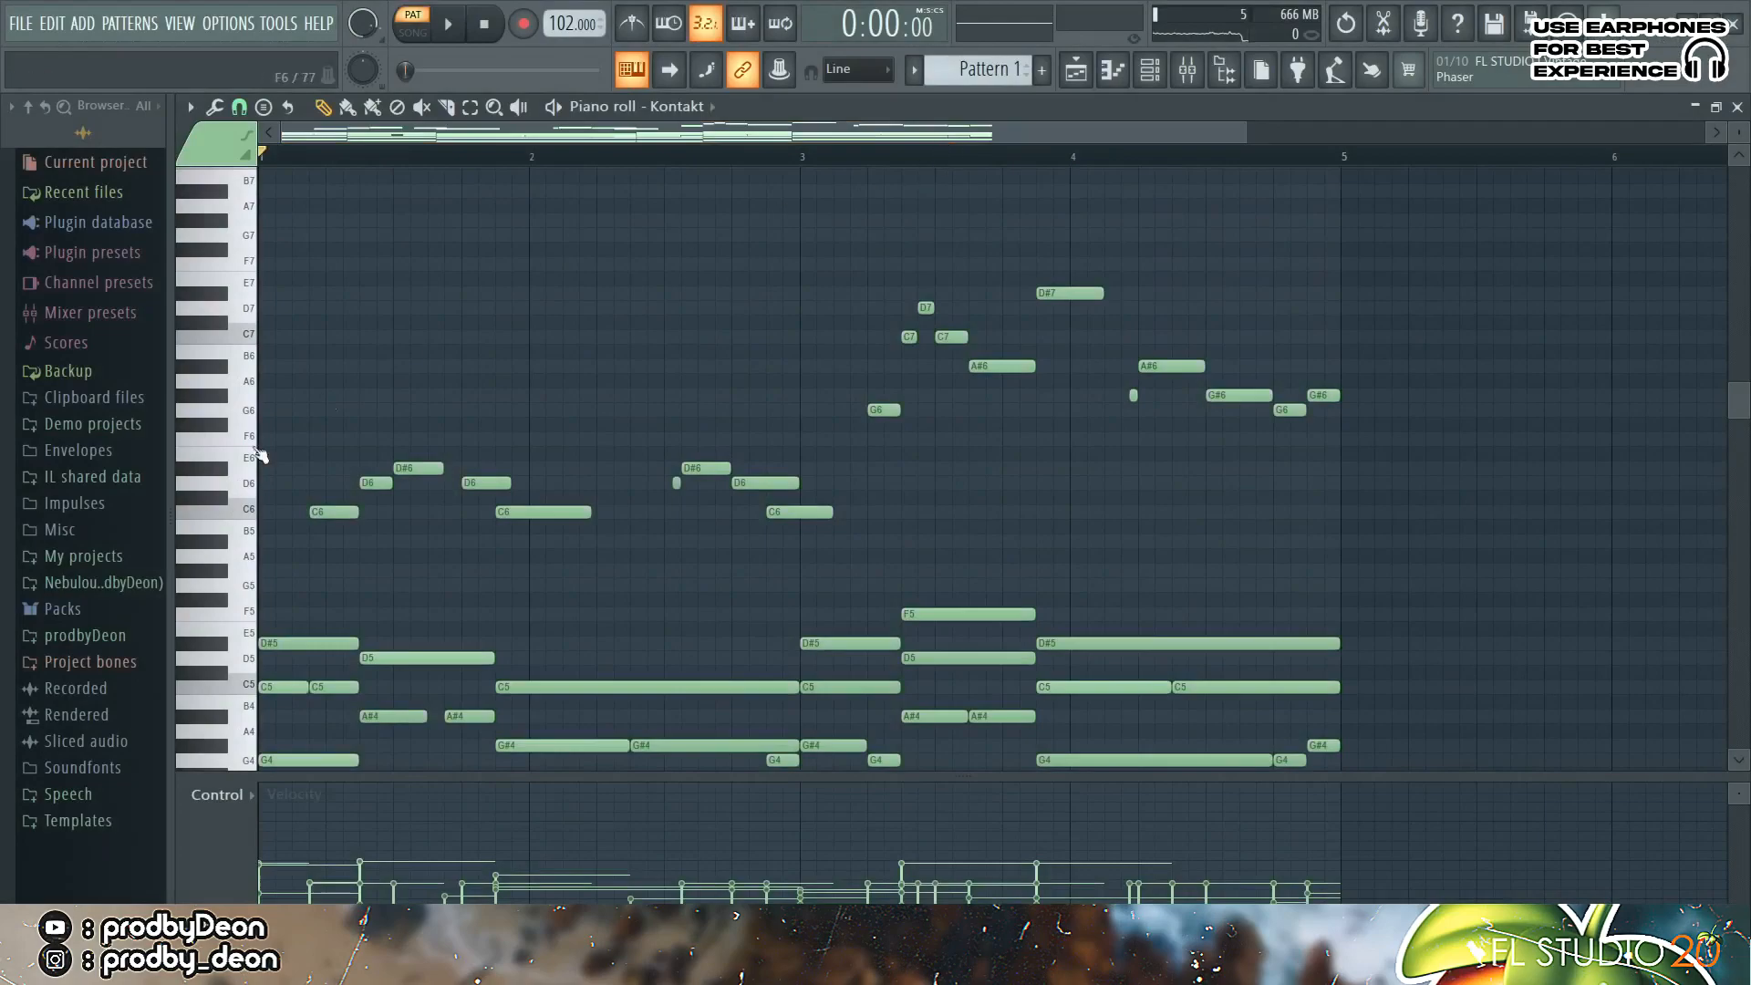
- Apply a light strum to the Kontakt notes with the strumizer, tuning the start time strength during playback
drag(1337, 562, 246, 259)
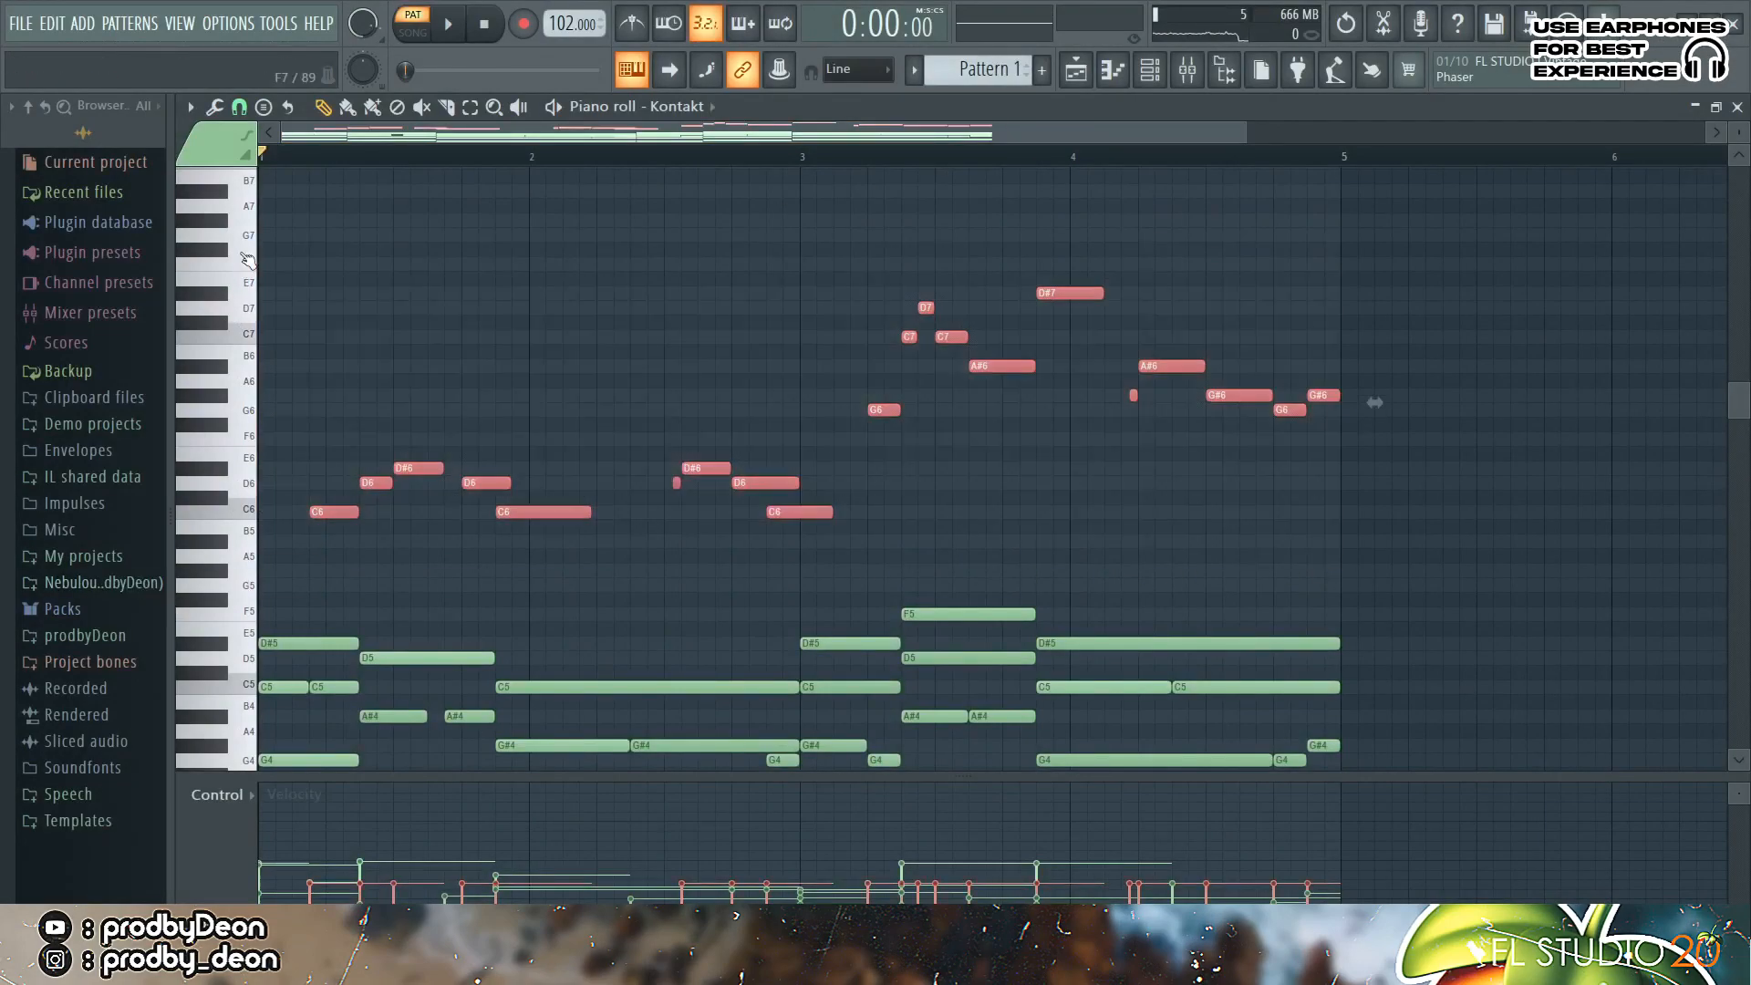
scroll(1428, 682, down, 1)
key(alt+s)
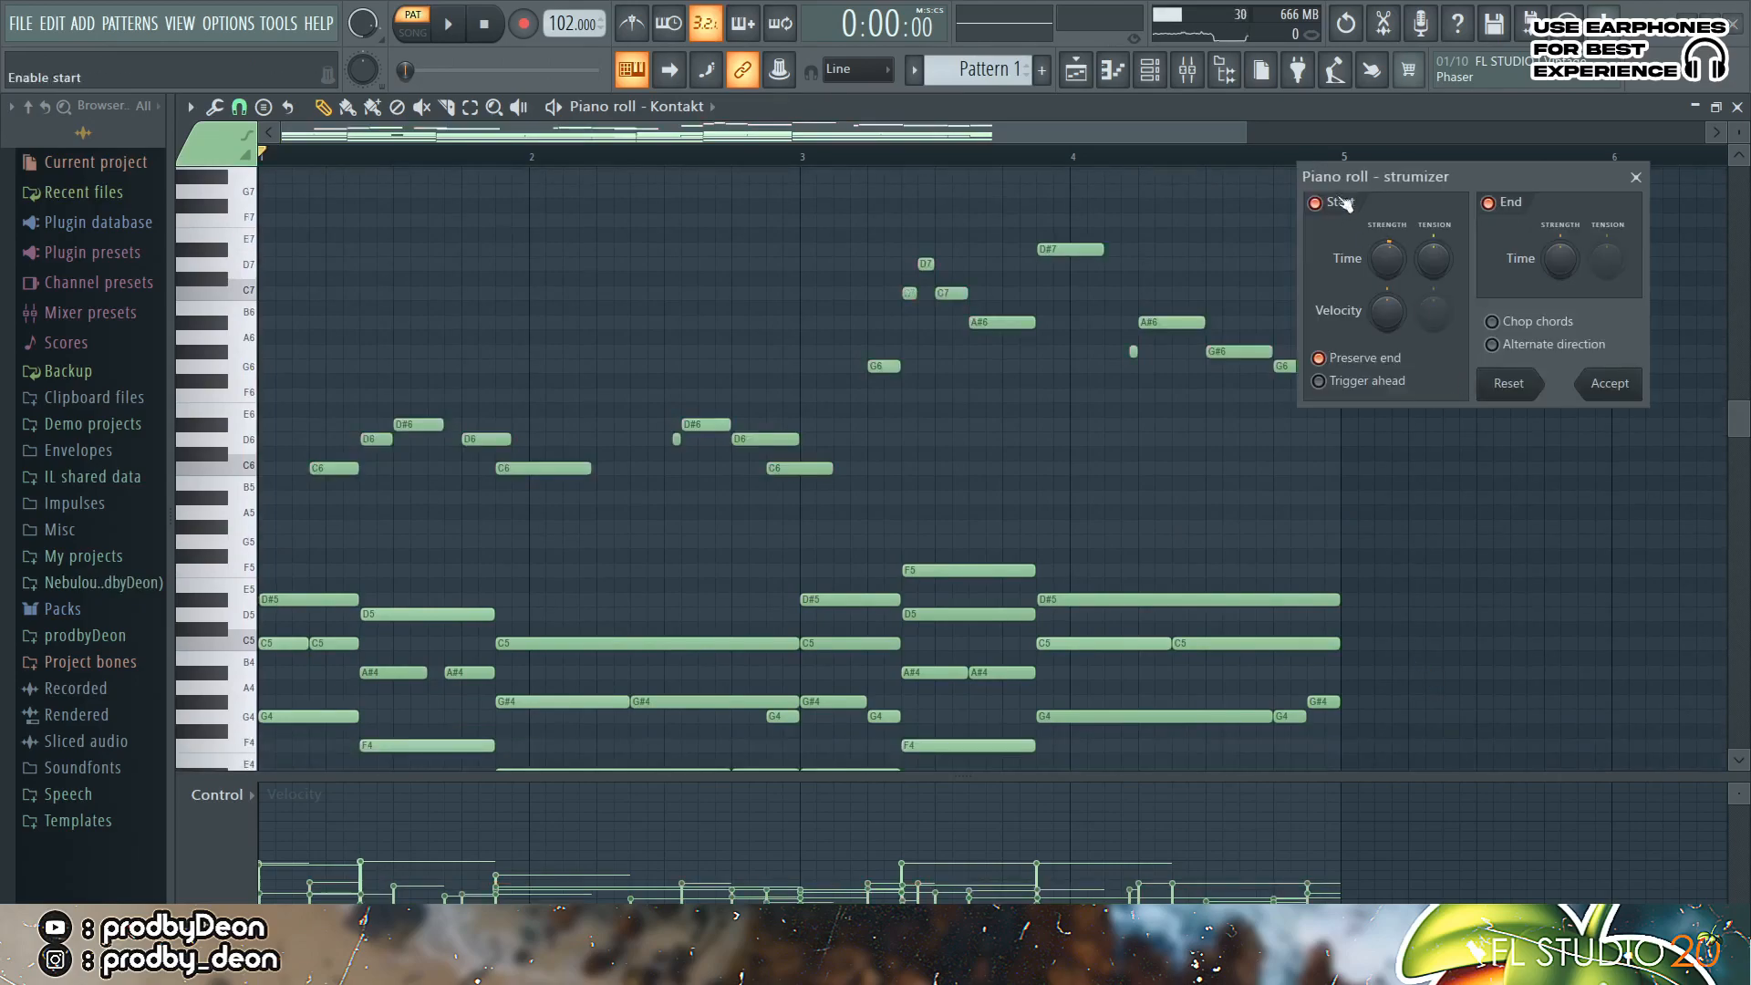
scroll(1382, 256, up, 2)
key(space)
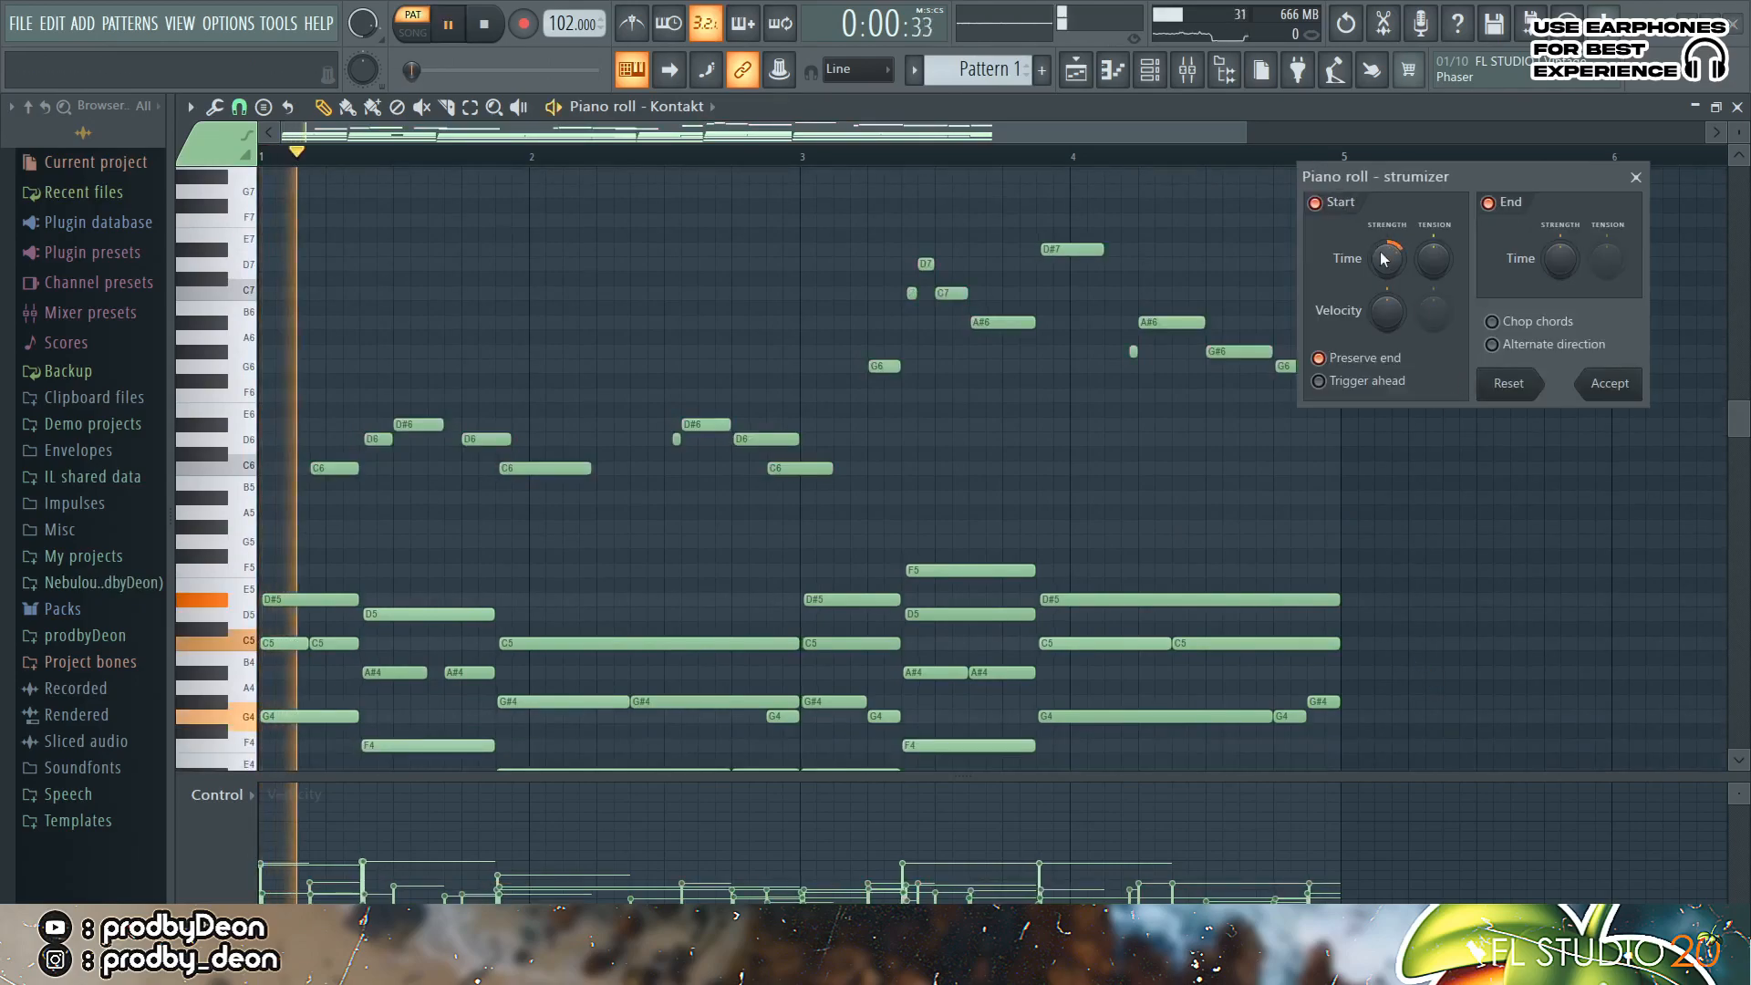
drag(1387, 259, 1387, 268)
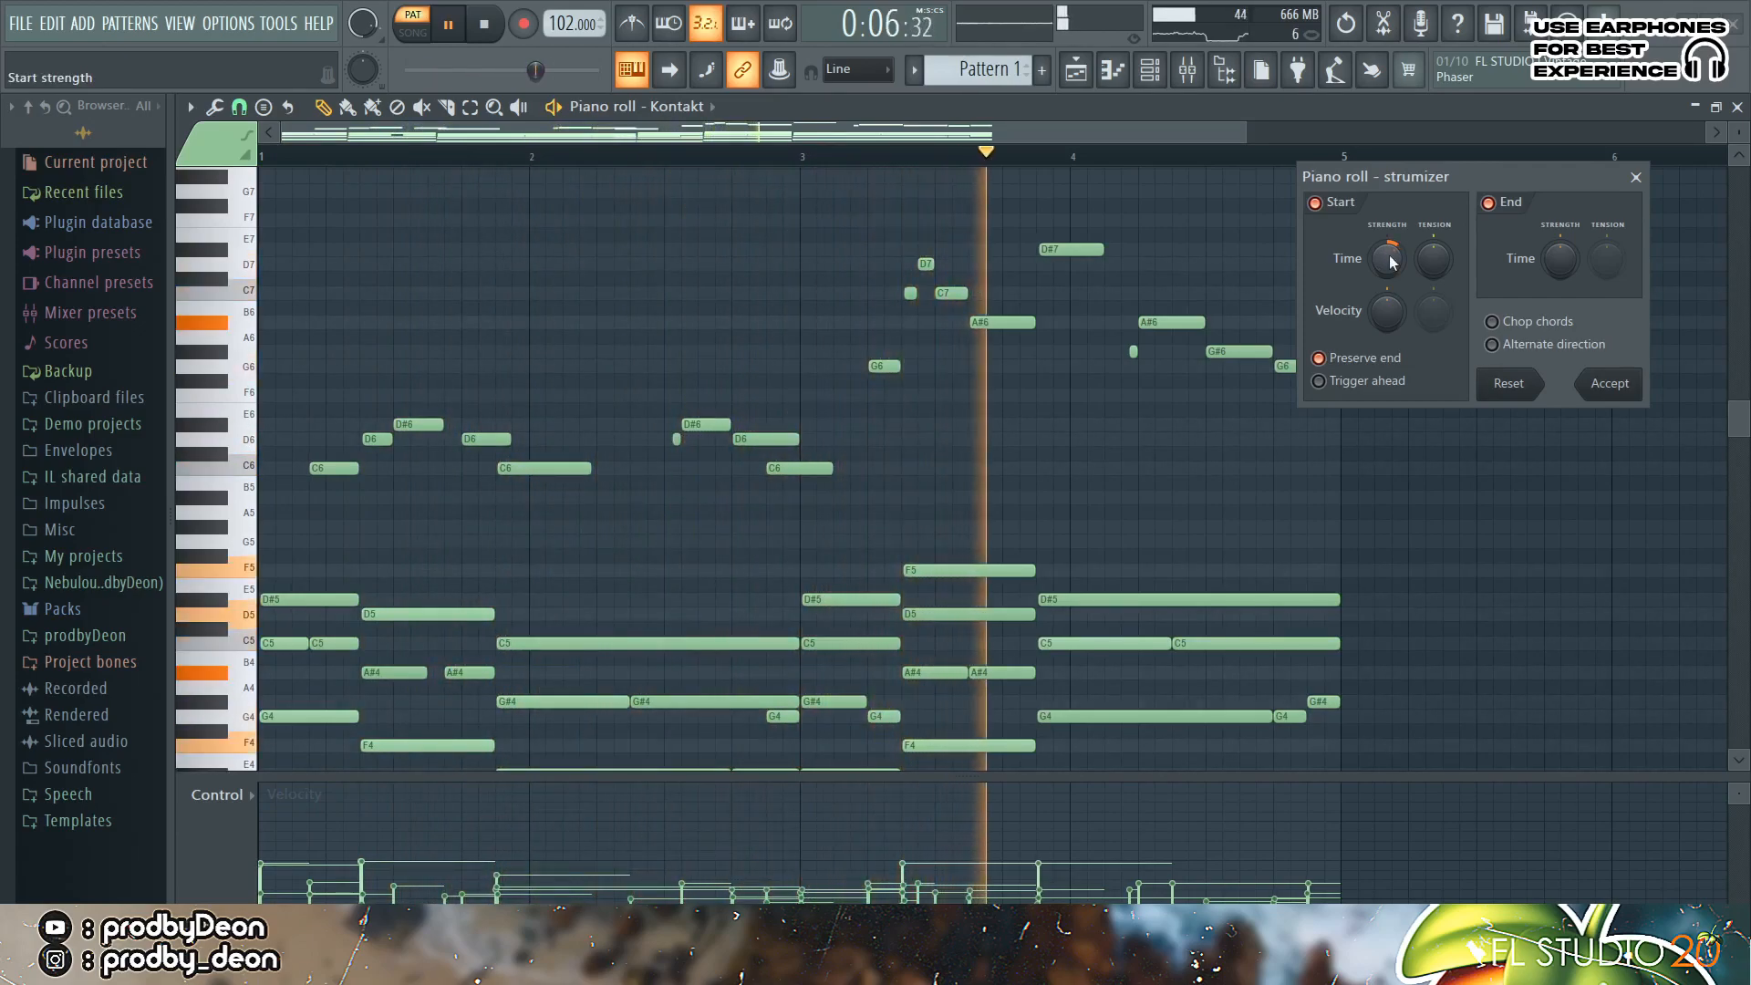
click(1607, 384)
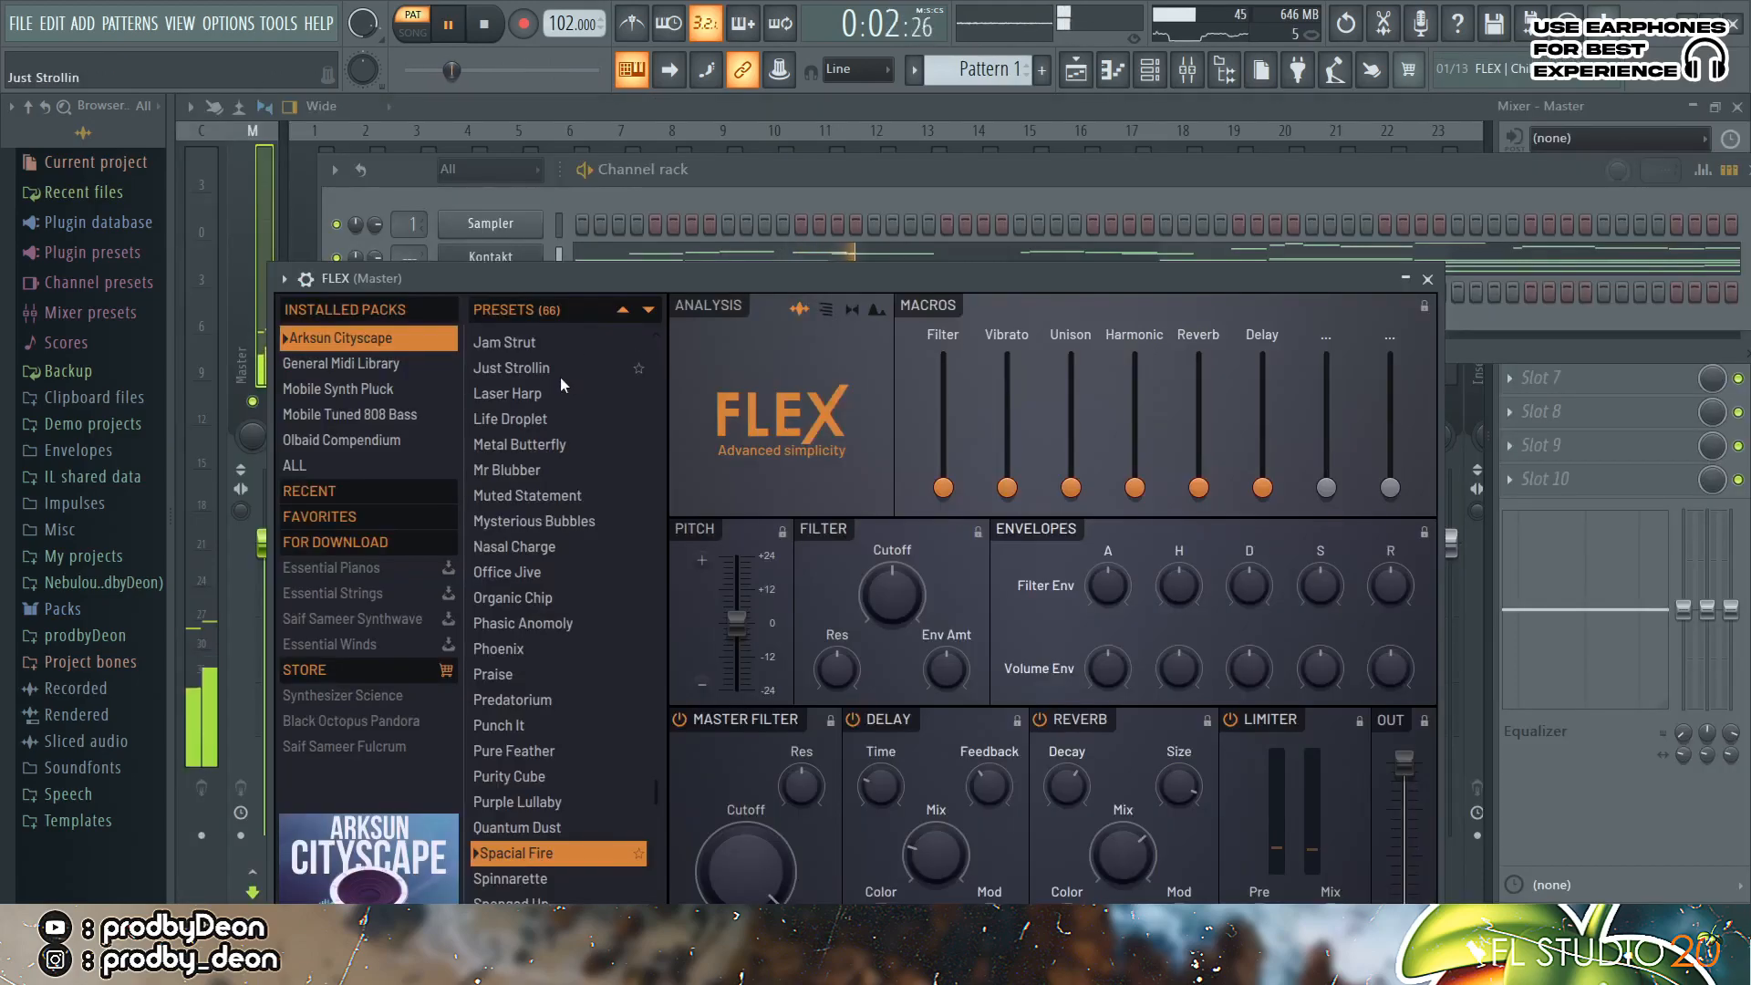
- Load the Cello preset from FLEX's General Midi Library and play back its counter-melody
click(409, 369)
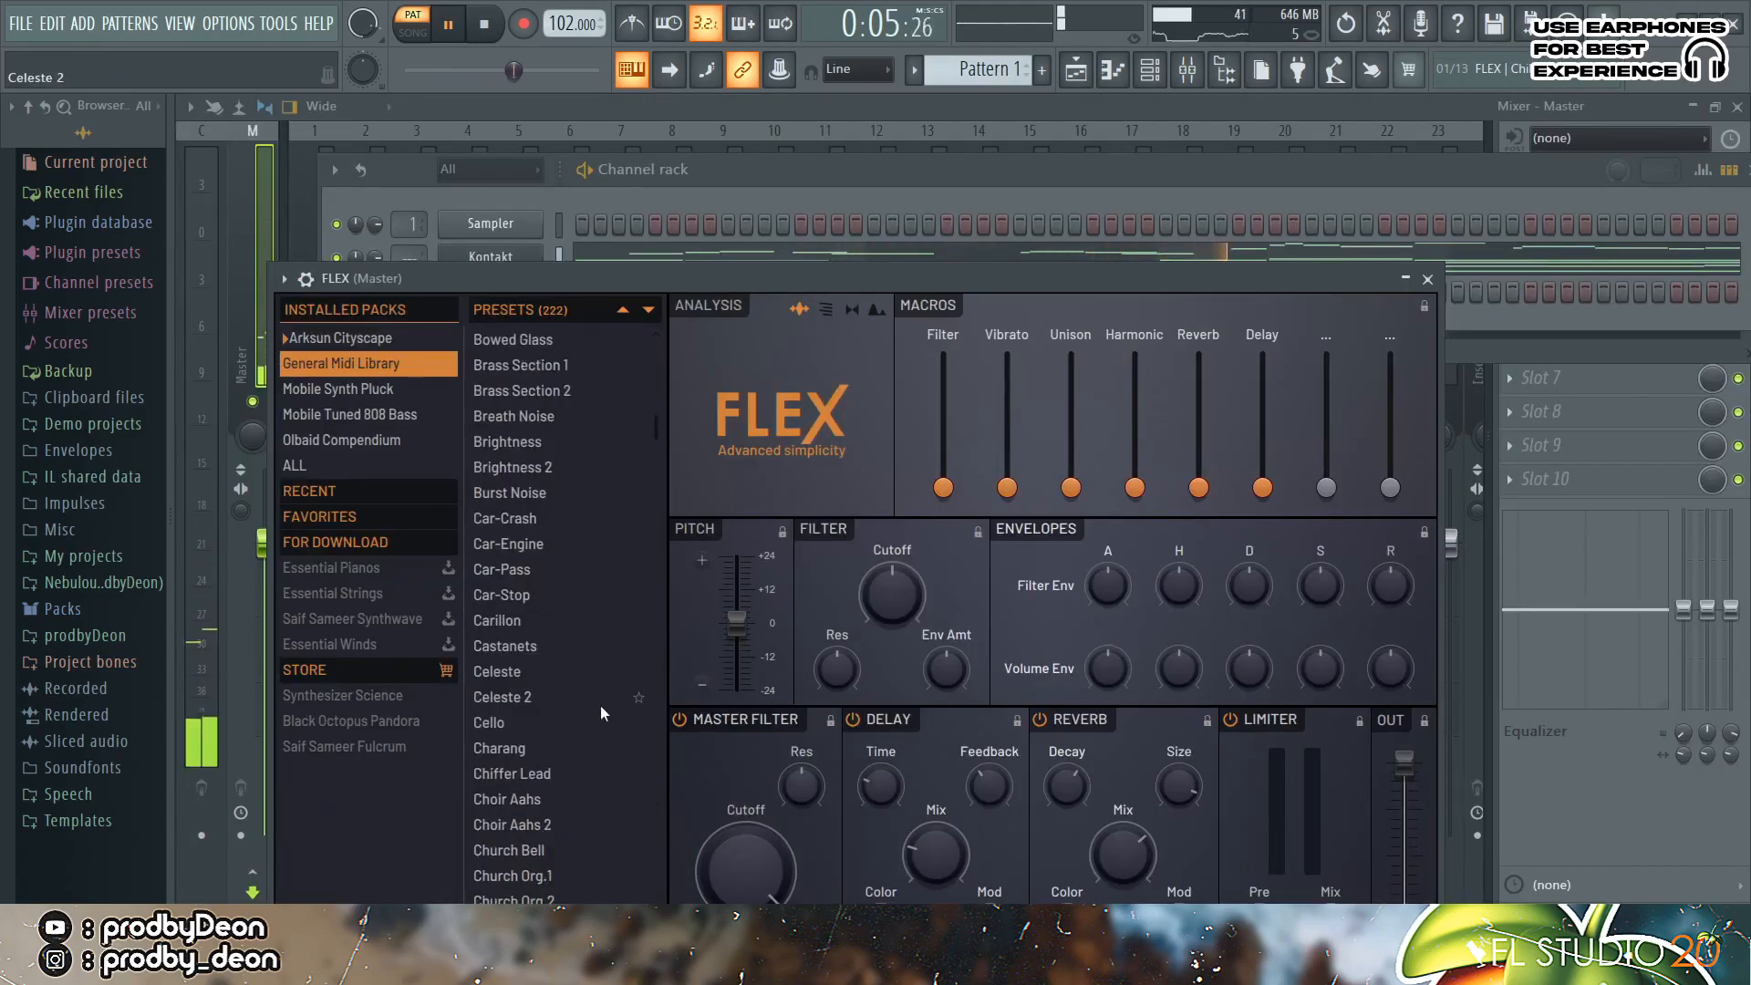
click(578, 743)
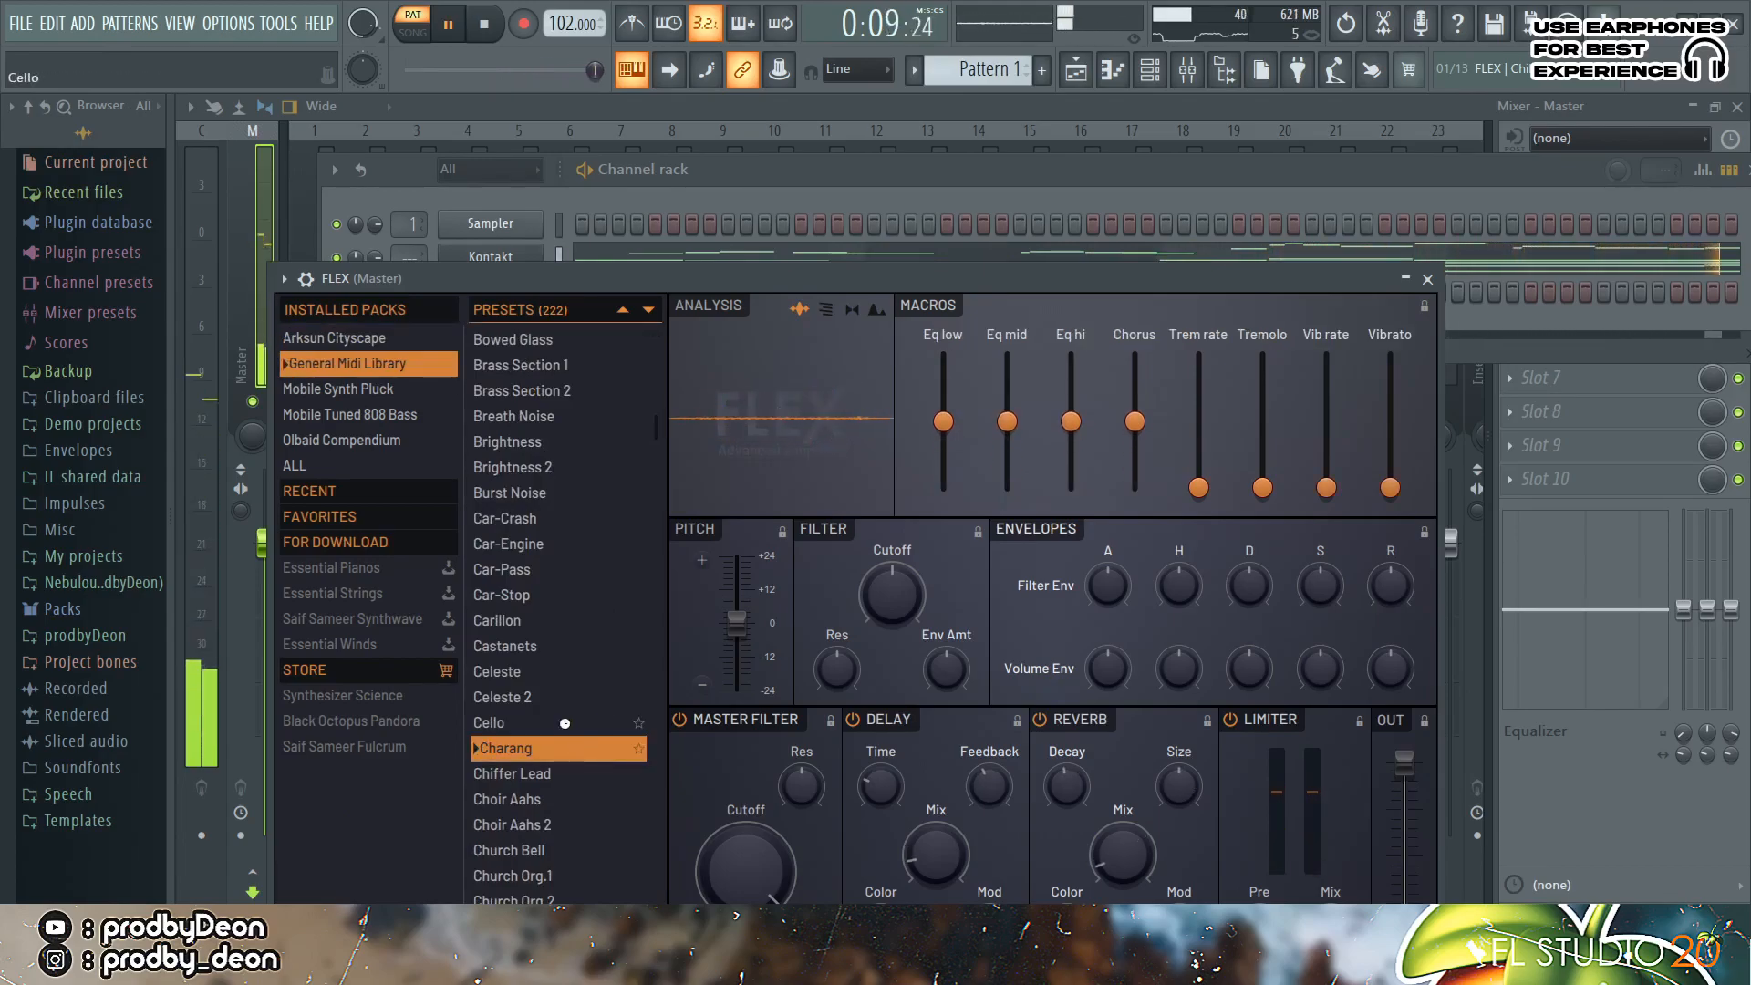
click(565, 722)
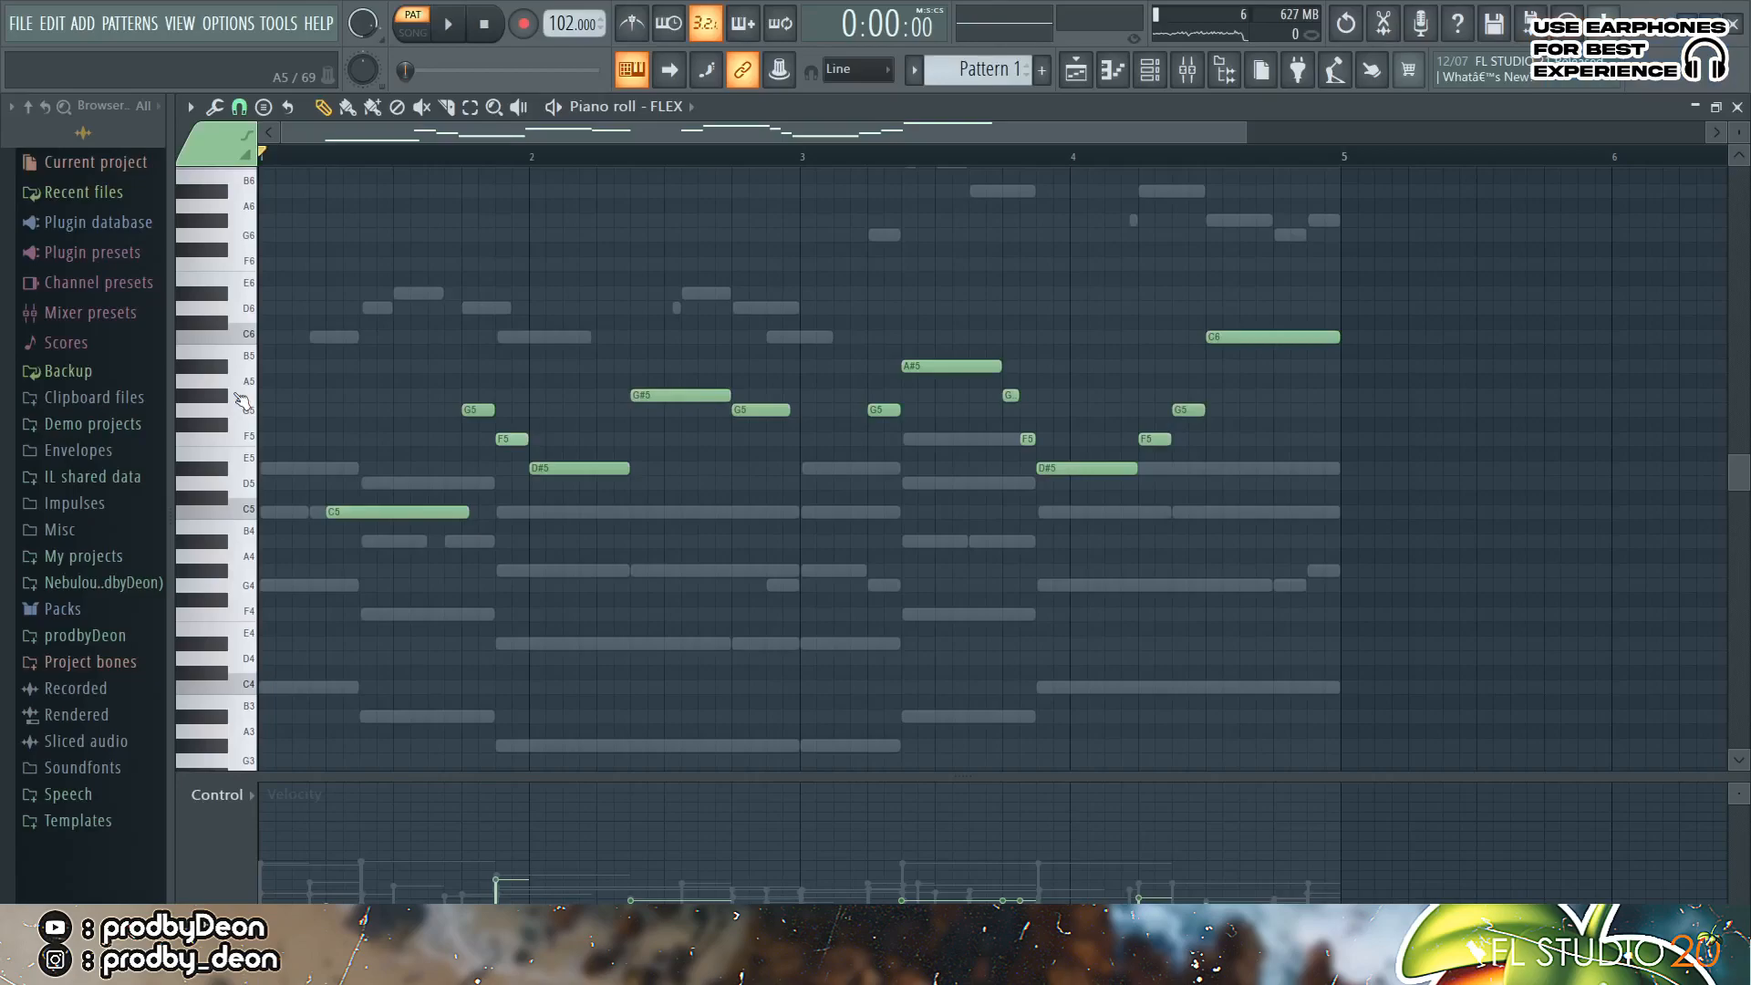
key(space)
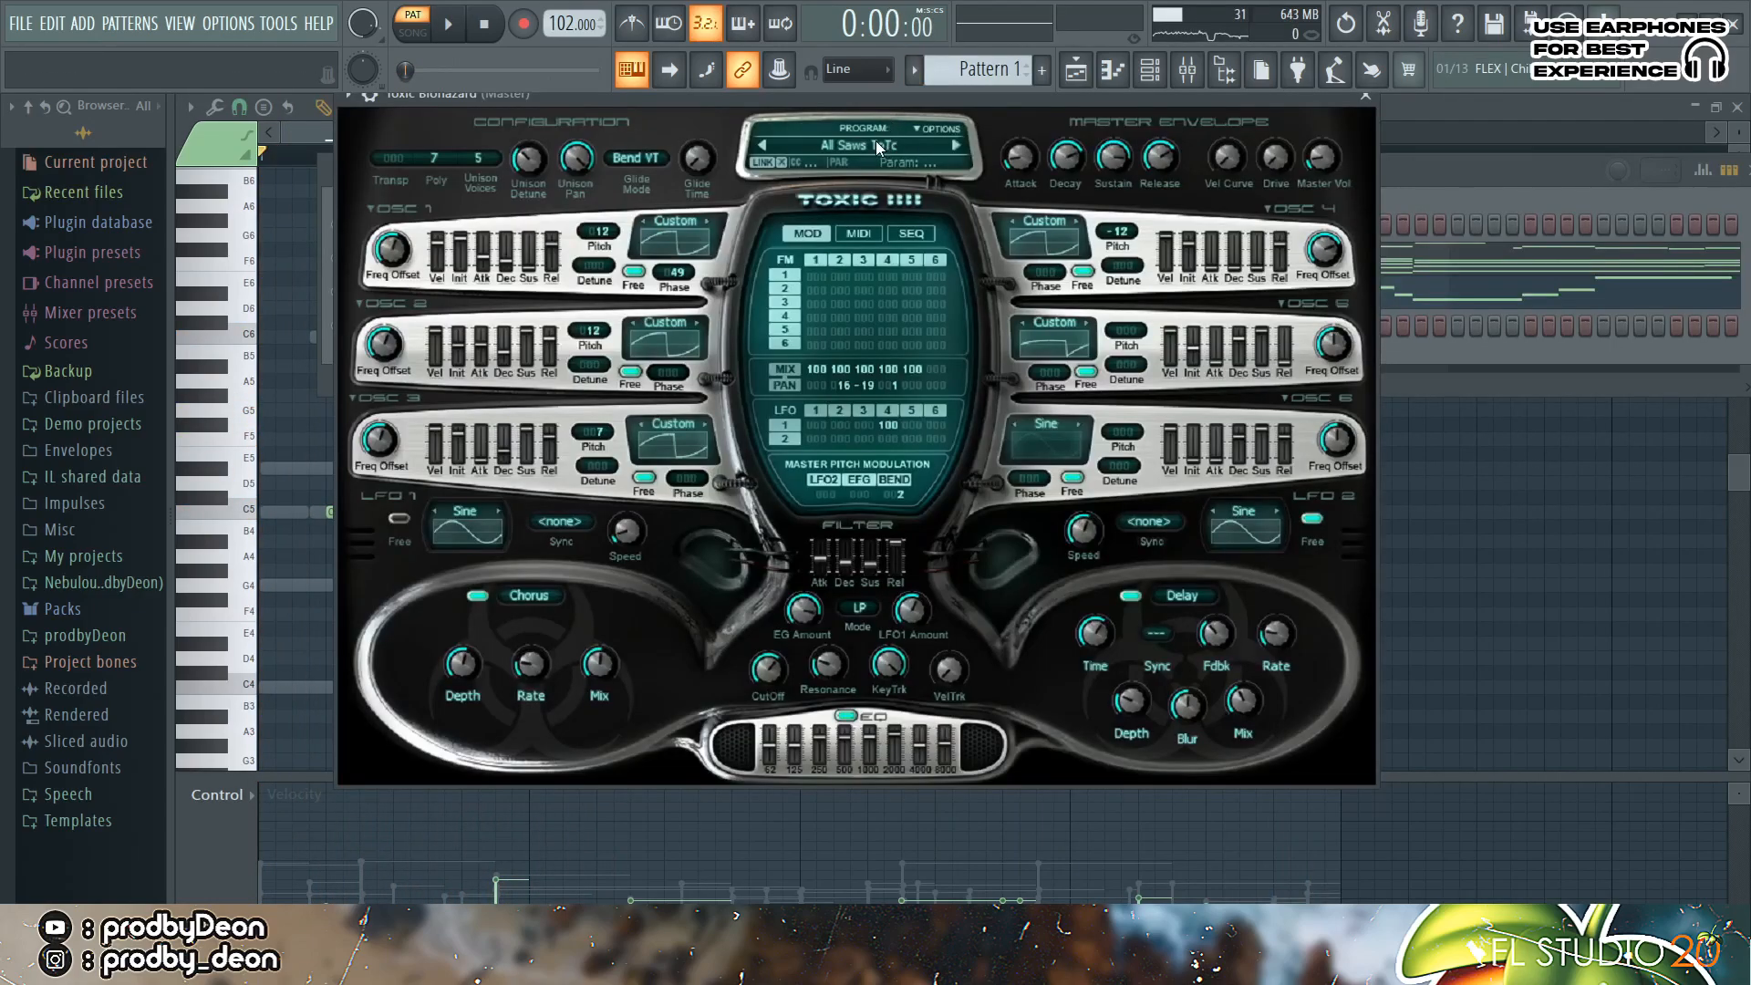
- Load the Darkness preset from the Pads bank in Toxic Biohazard
click(875, 144)
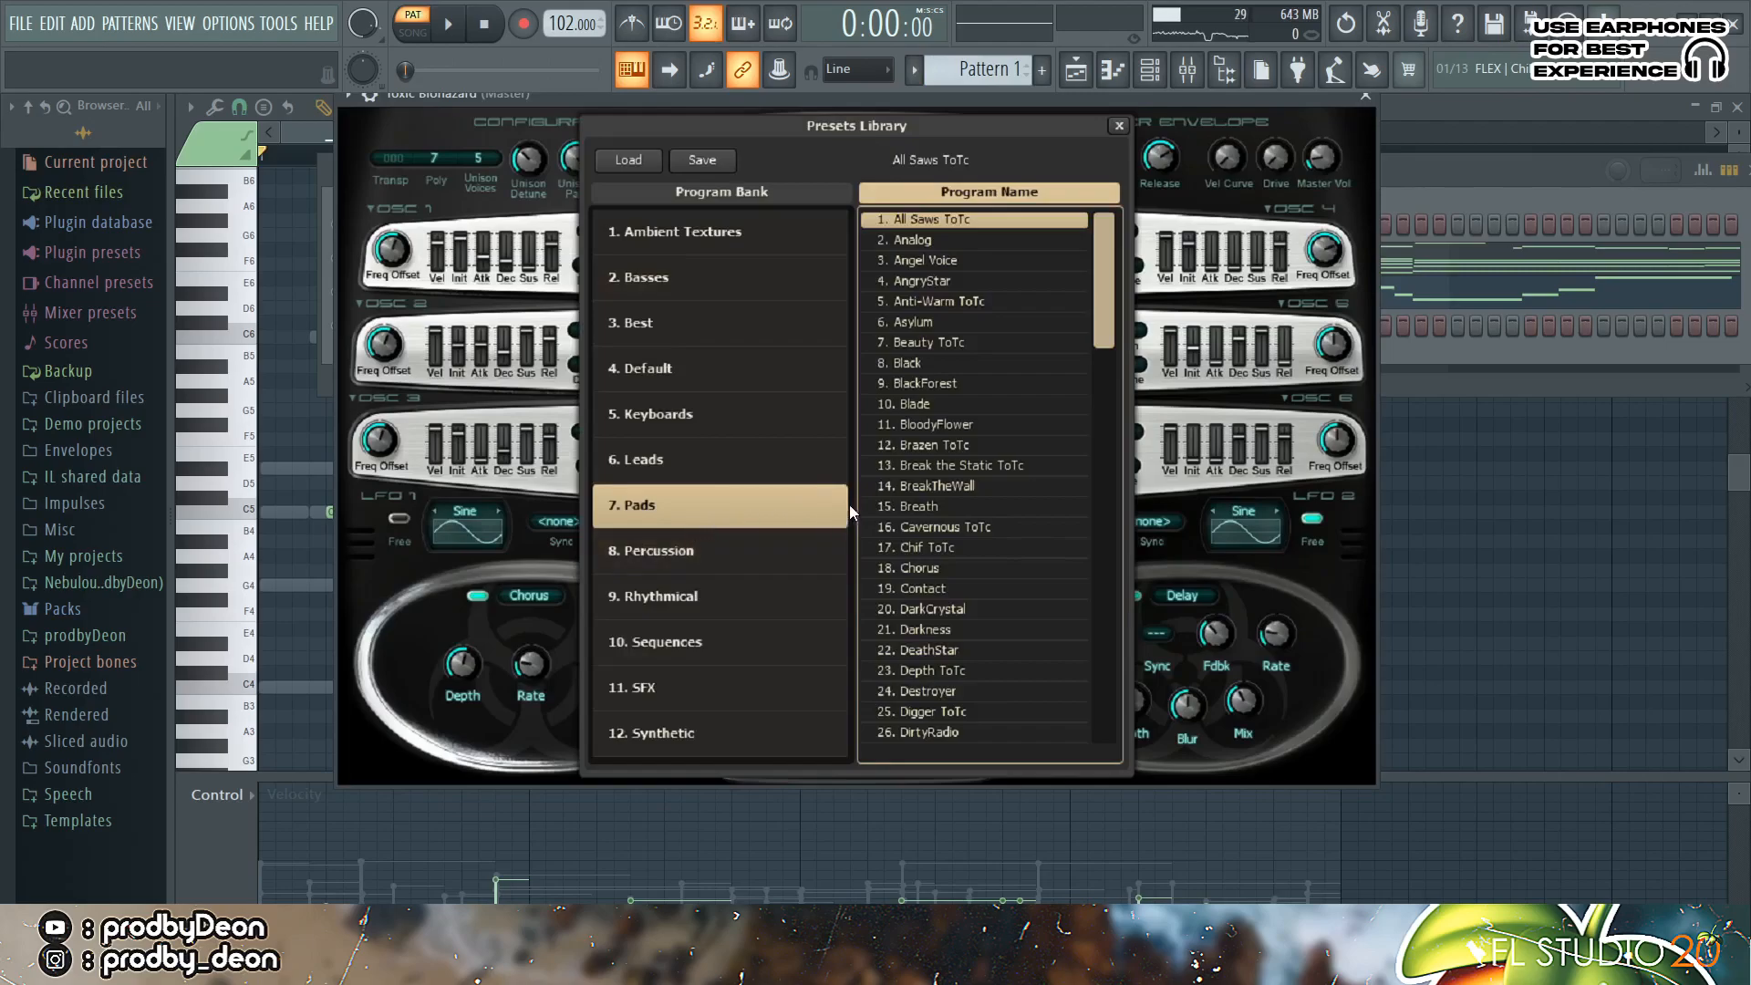
click(927, 631)
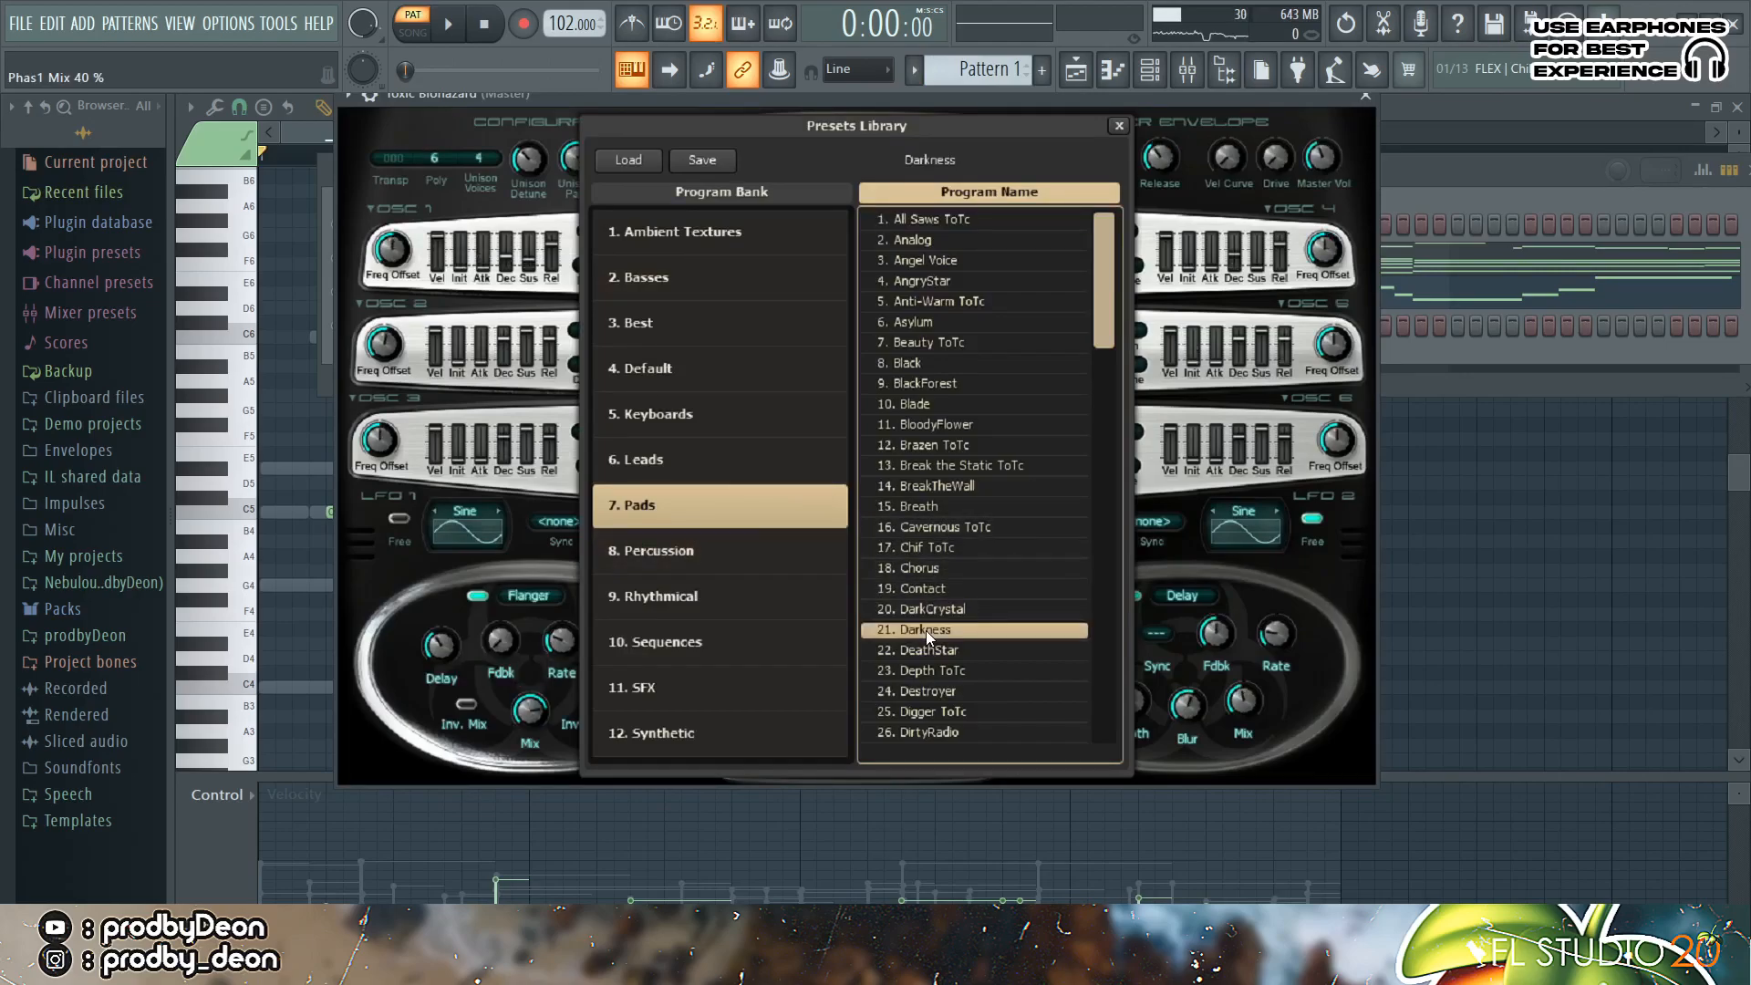
click(1113, 69)
- Follow the ghost chords in Toxic Biohazard's piano roll with C4 and G4, A#3 and F4, G#3 and D#4, and G#3 at bar 3
click(307, 694)
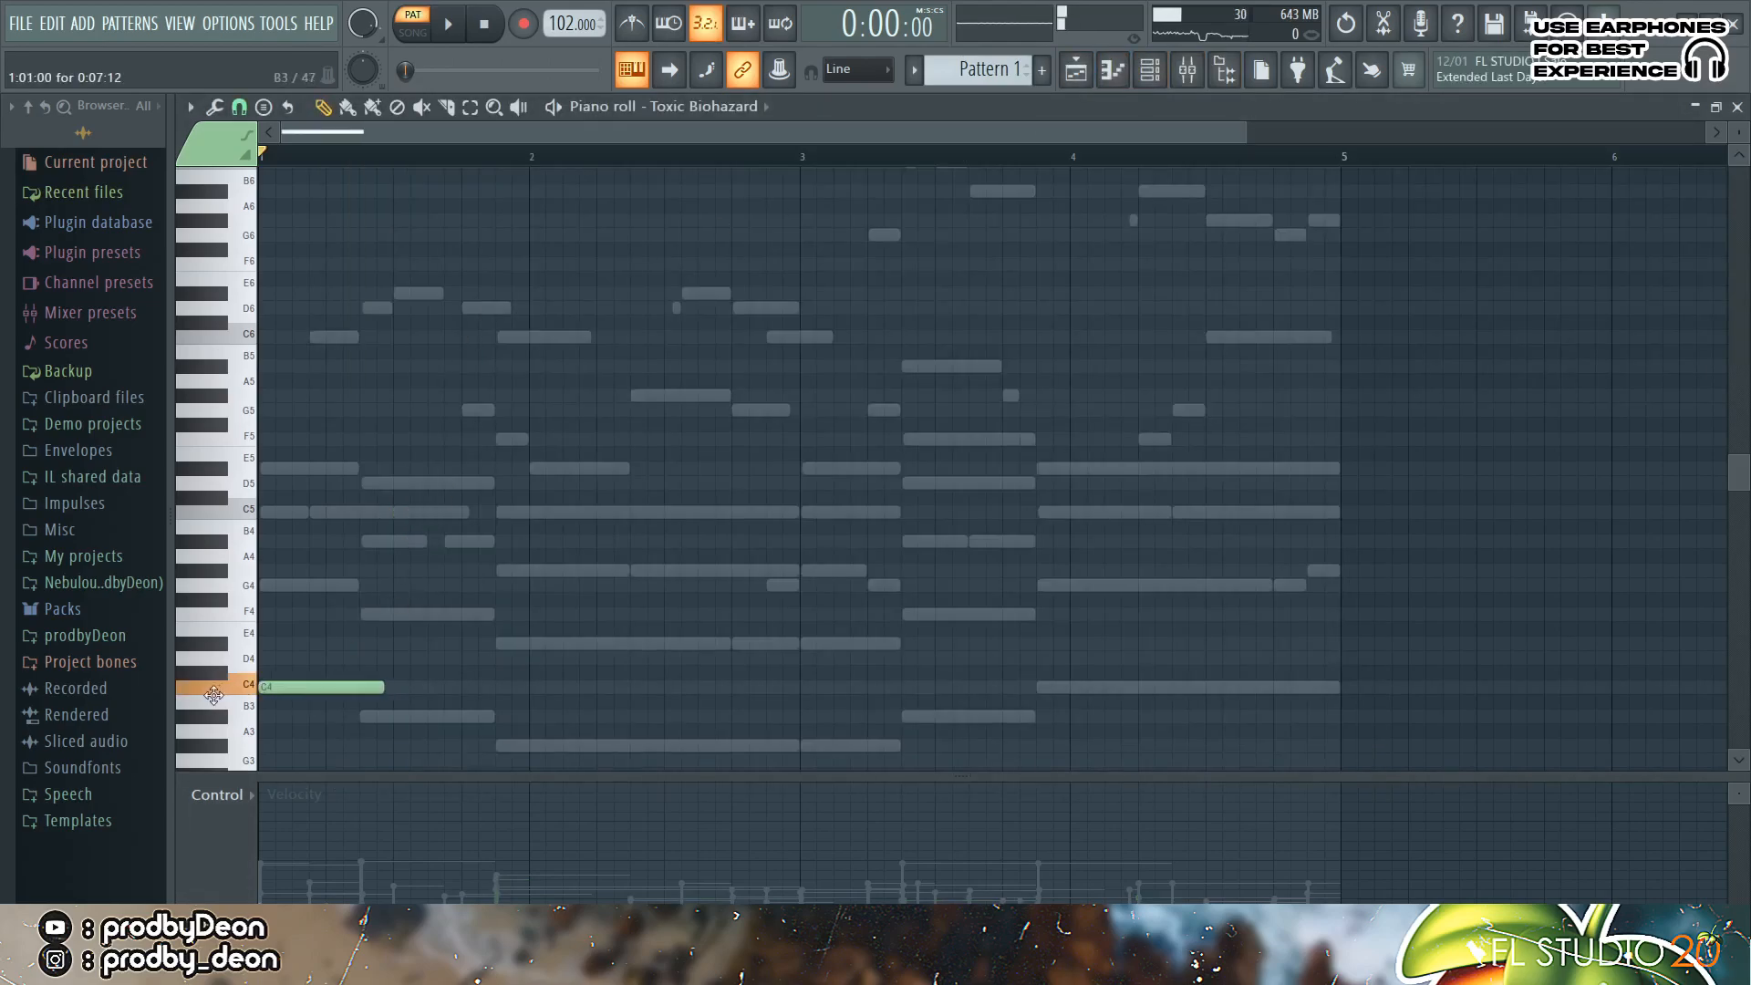
click(277, 589)
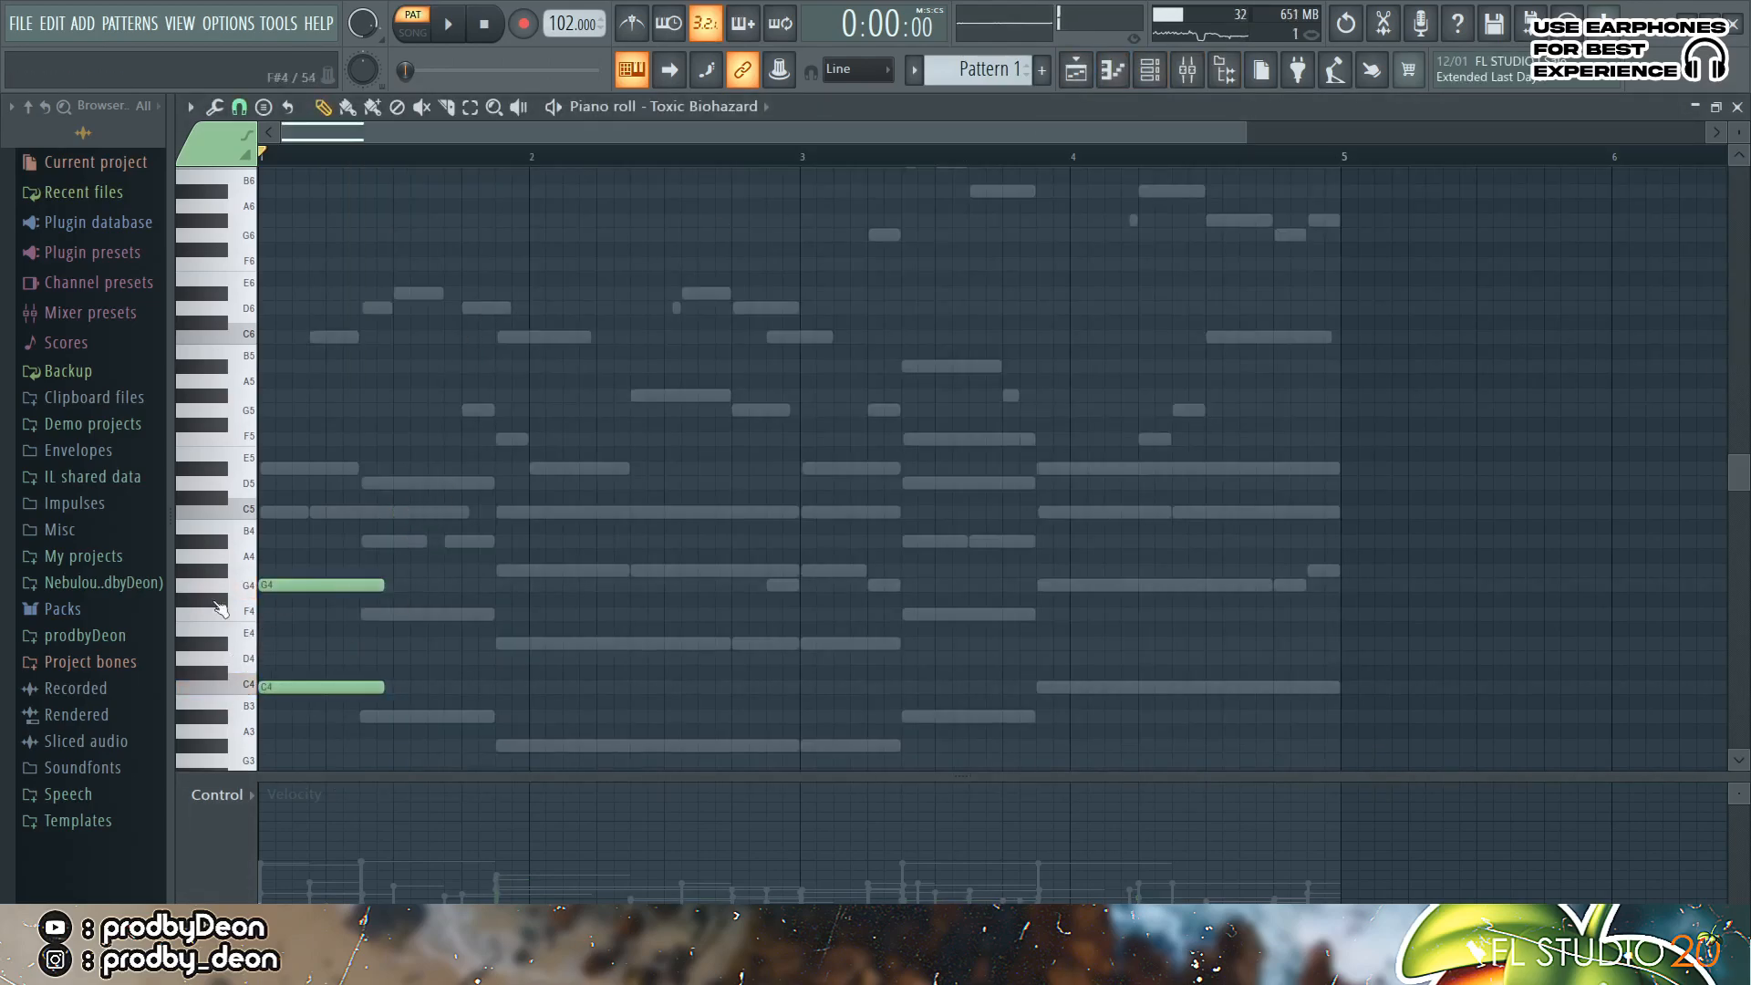
click(364, 719)
click(364, 614)
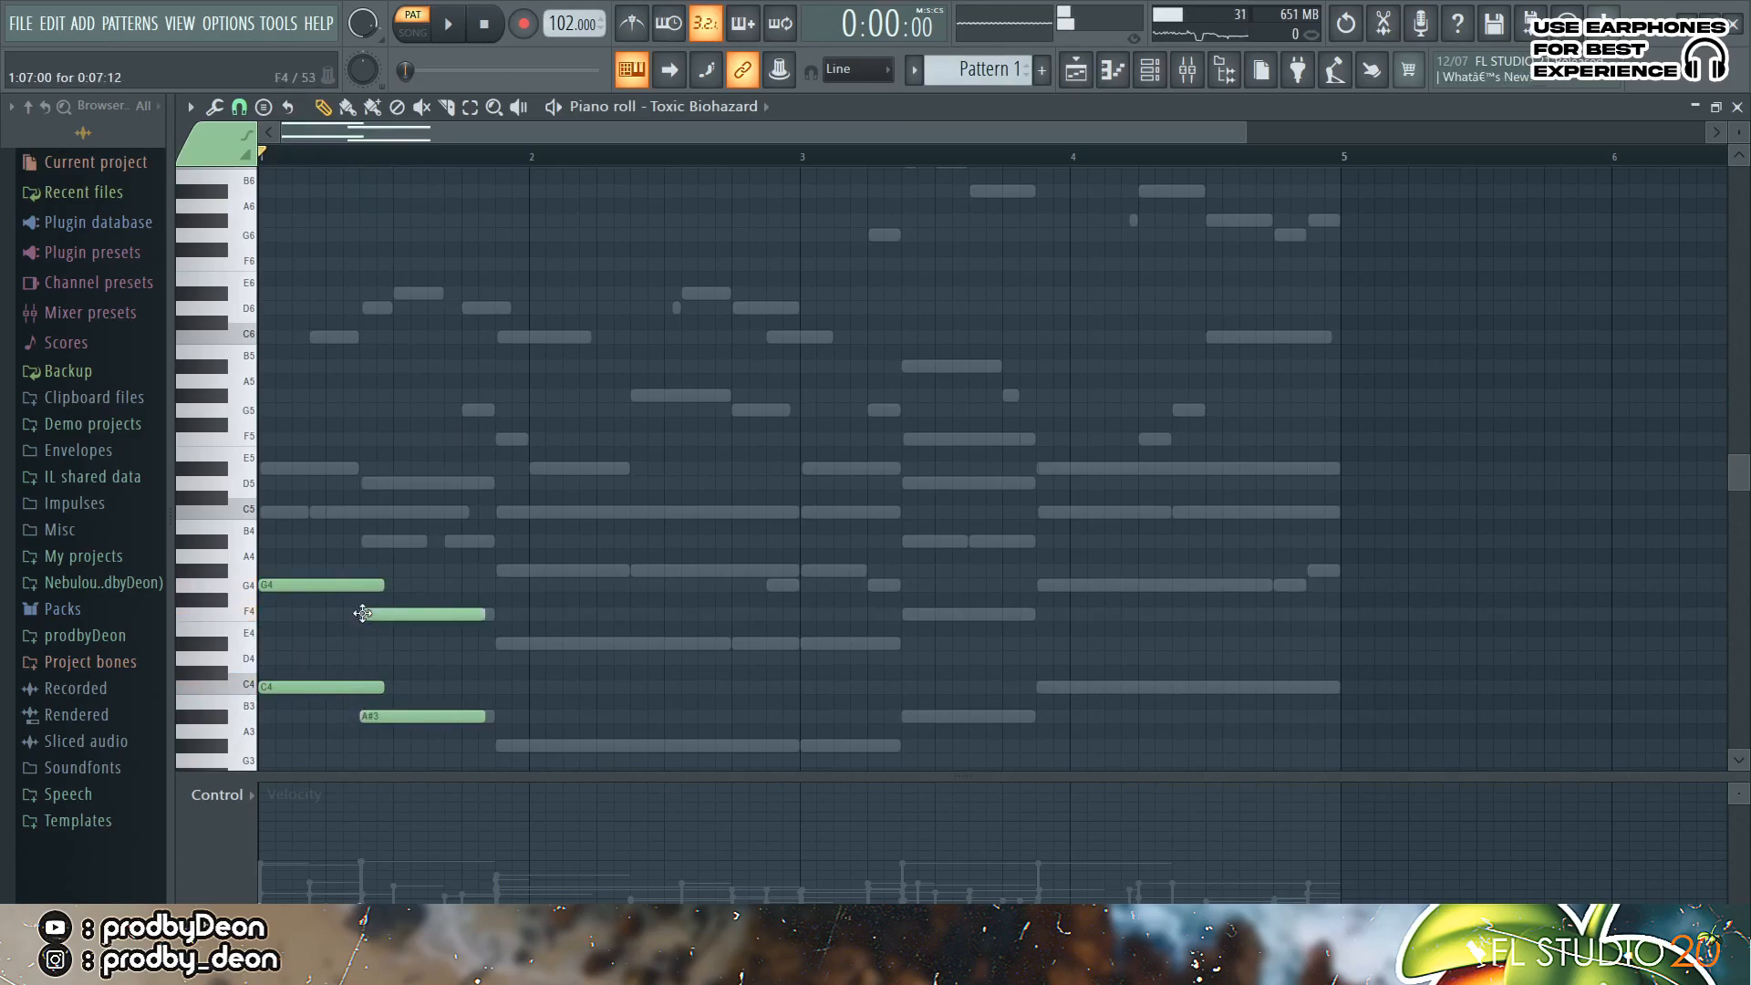
click(500, 745)
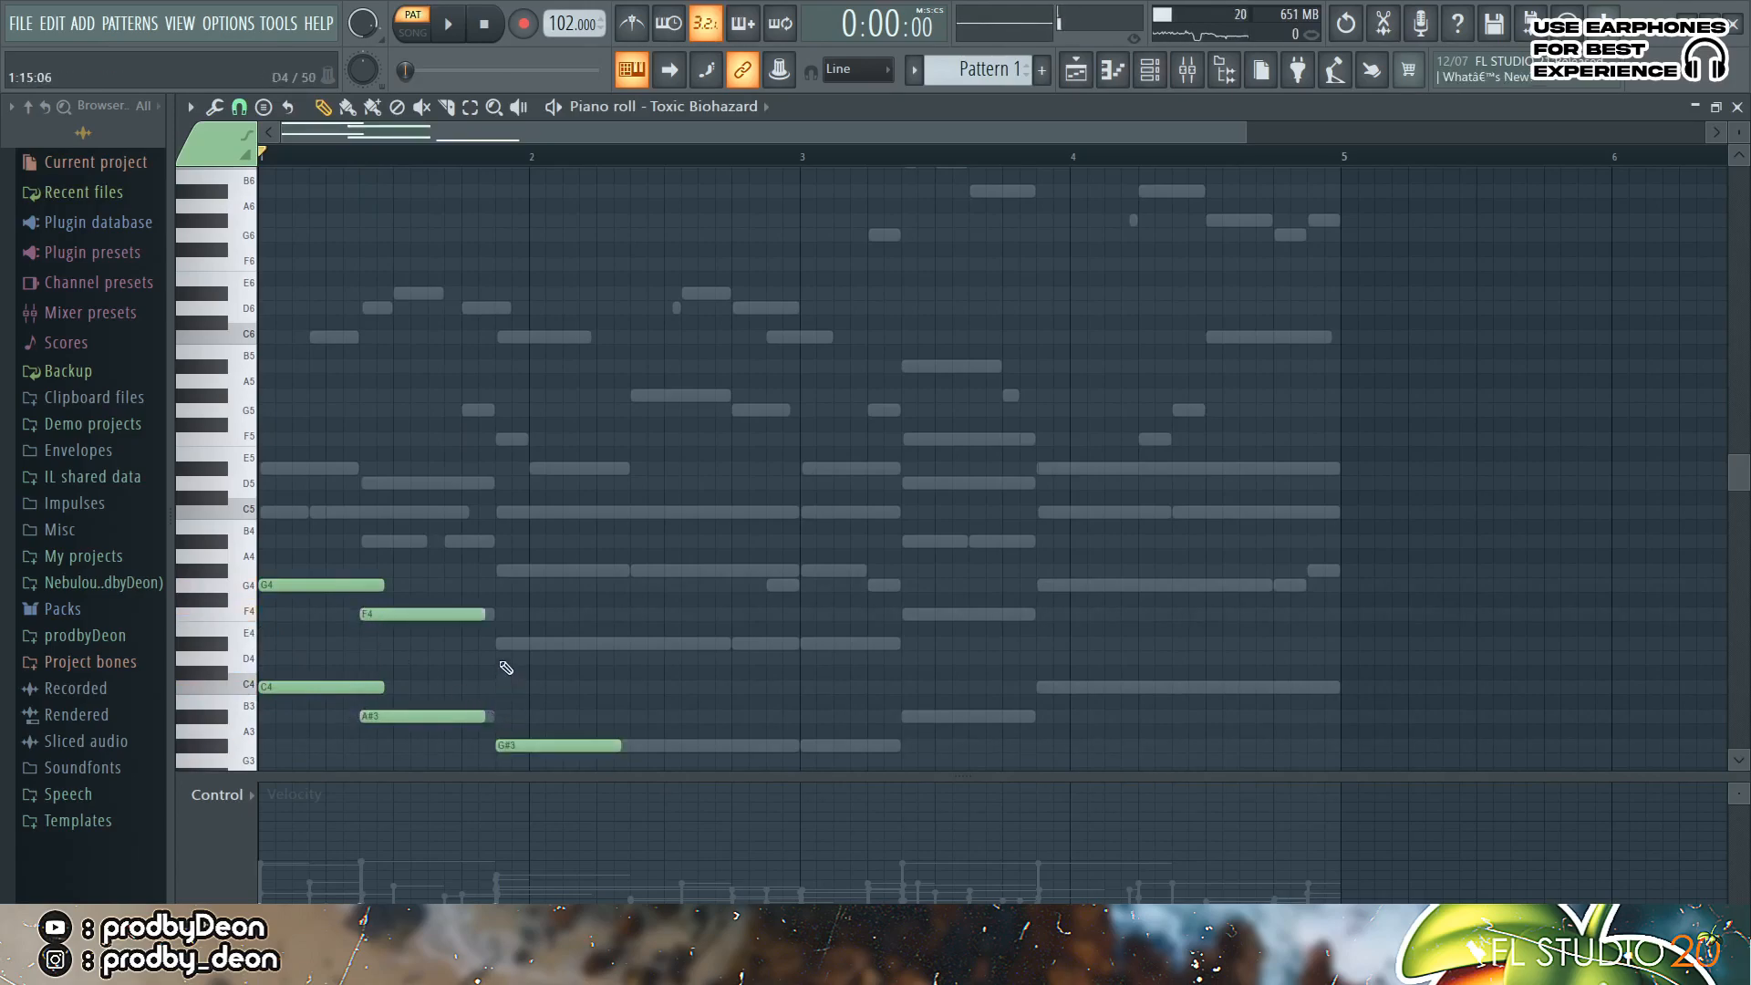
click(500, 644)
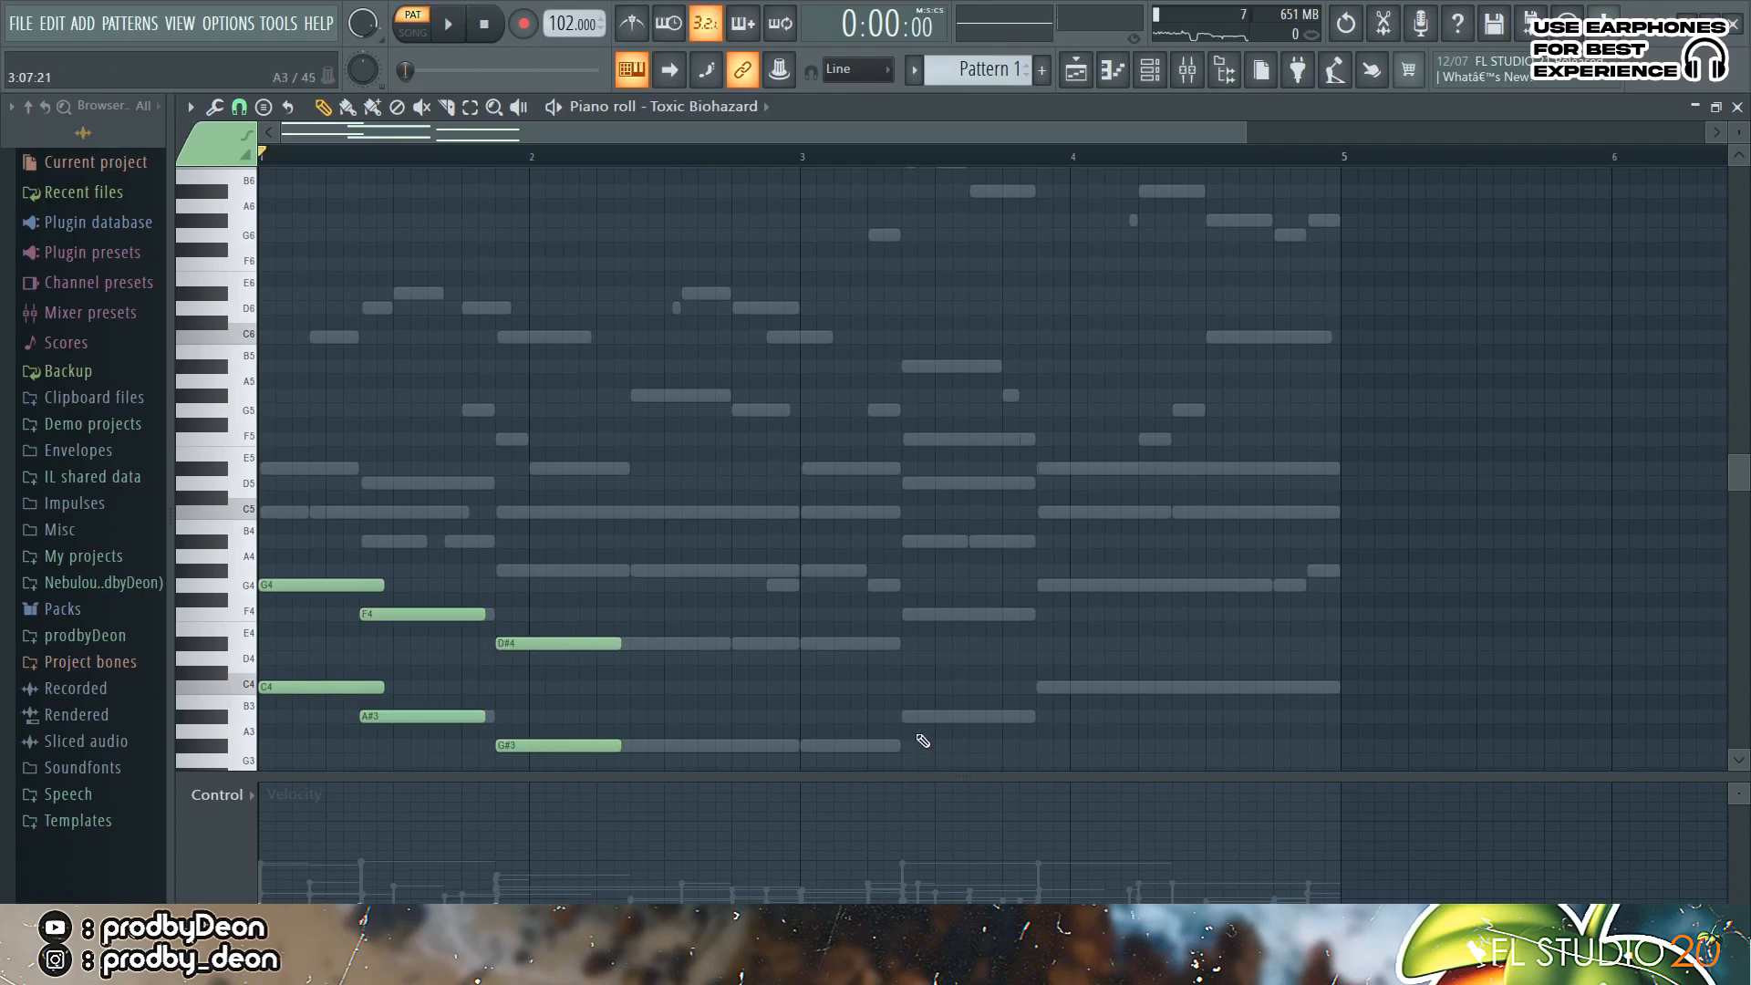
click(809, 751)
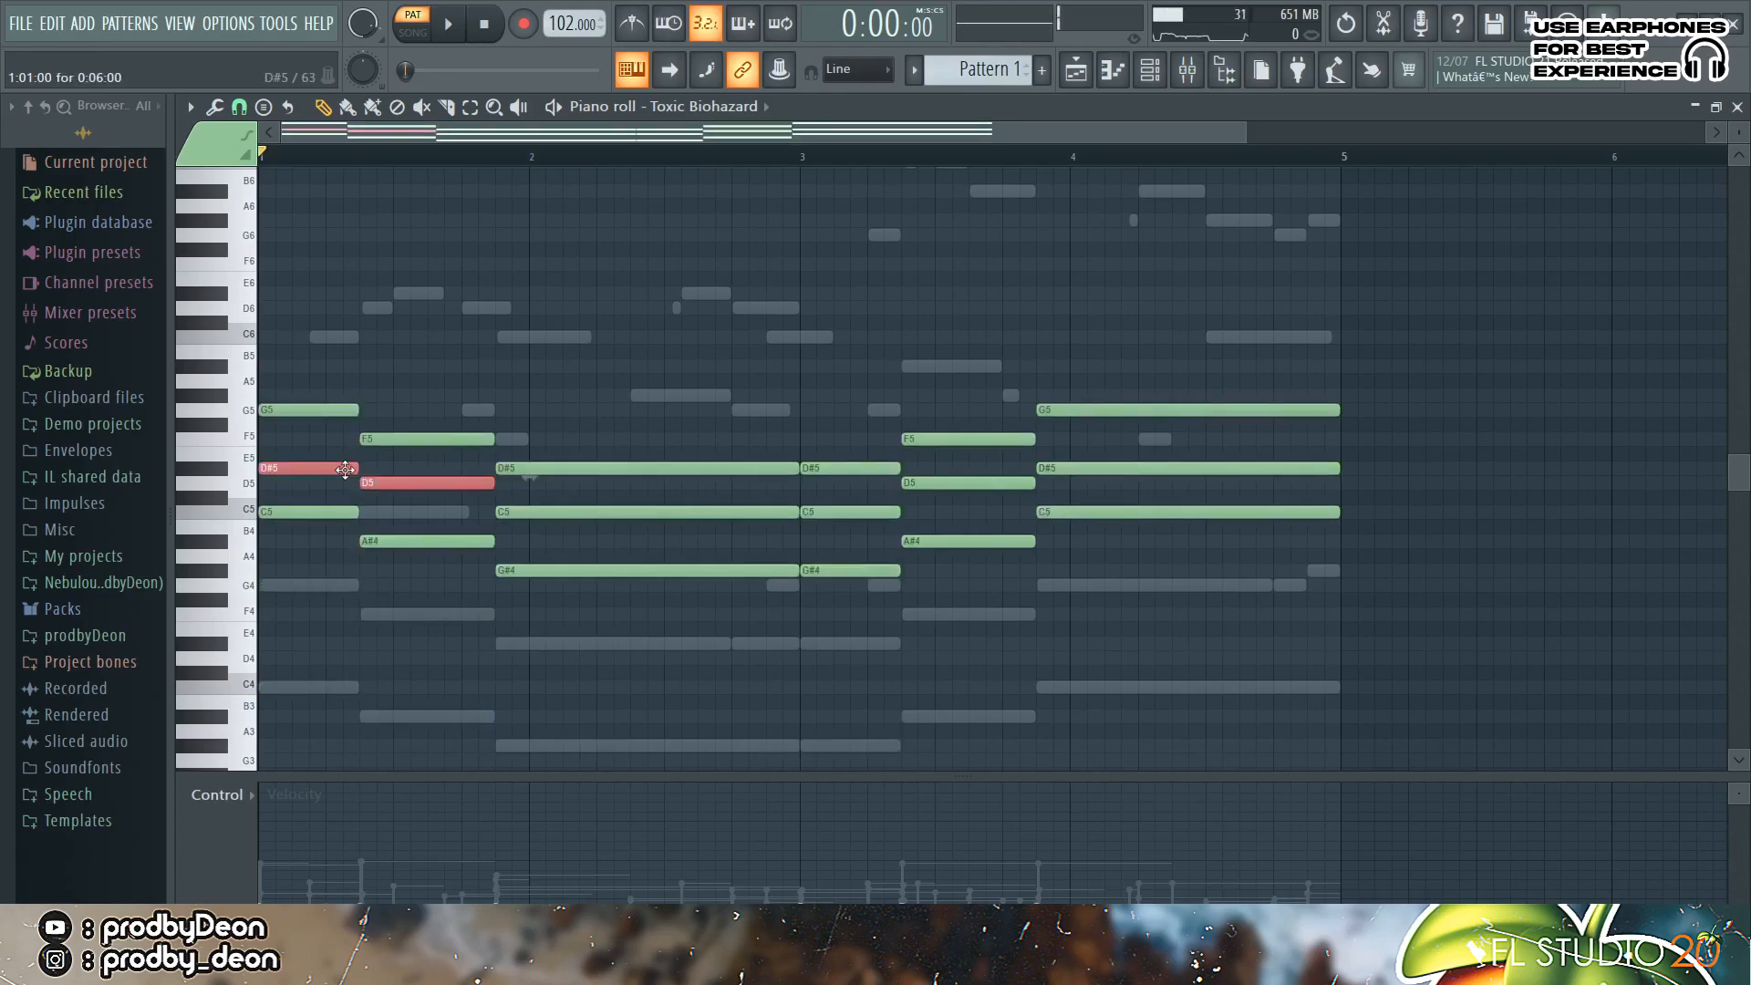
- Raise the middle note of each Toxic Biohazard chord by one octave and play back the progression
key(ctrl+Up)
drag(575, 494, 836, 513)
key(ctrl+Up)
drag(1063, 463, 1012, 492)
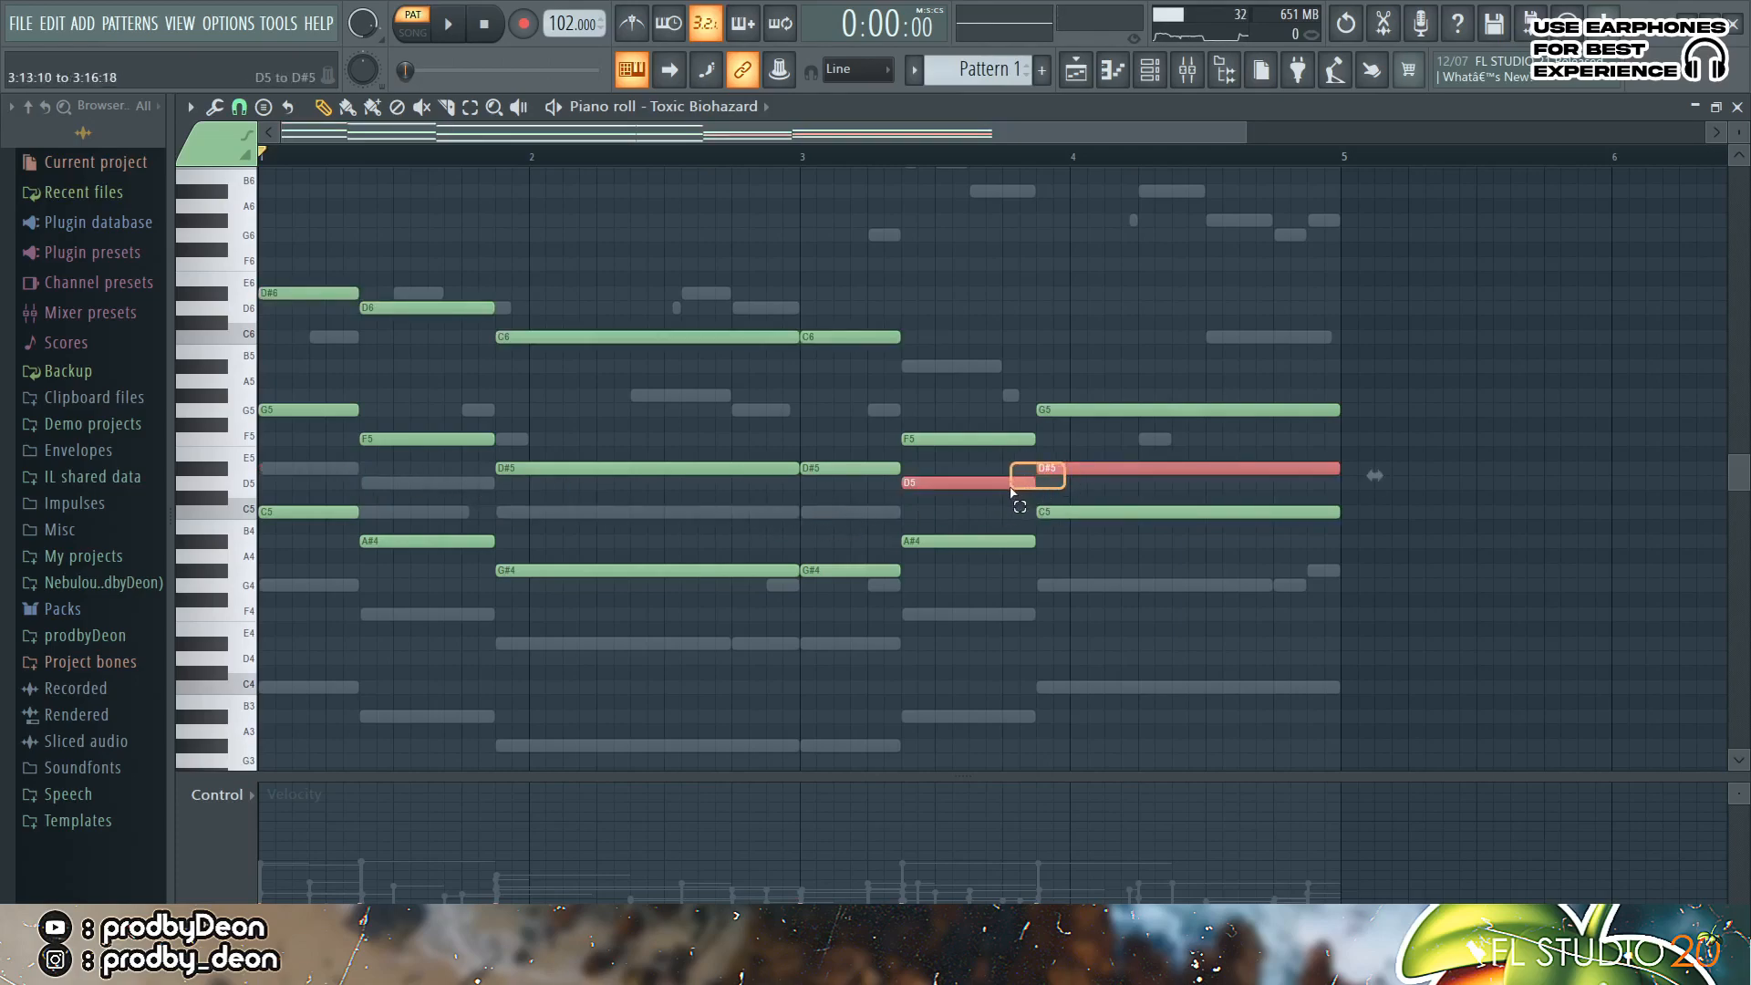
key(ctrl+Up)
key(space)
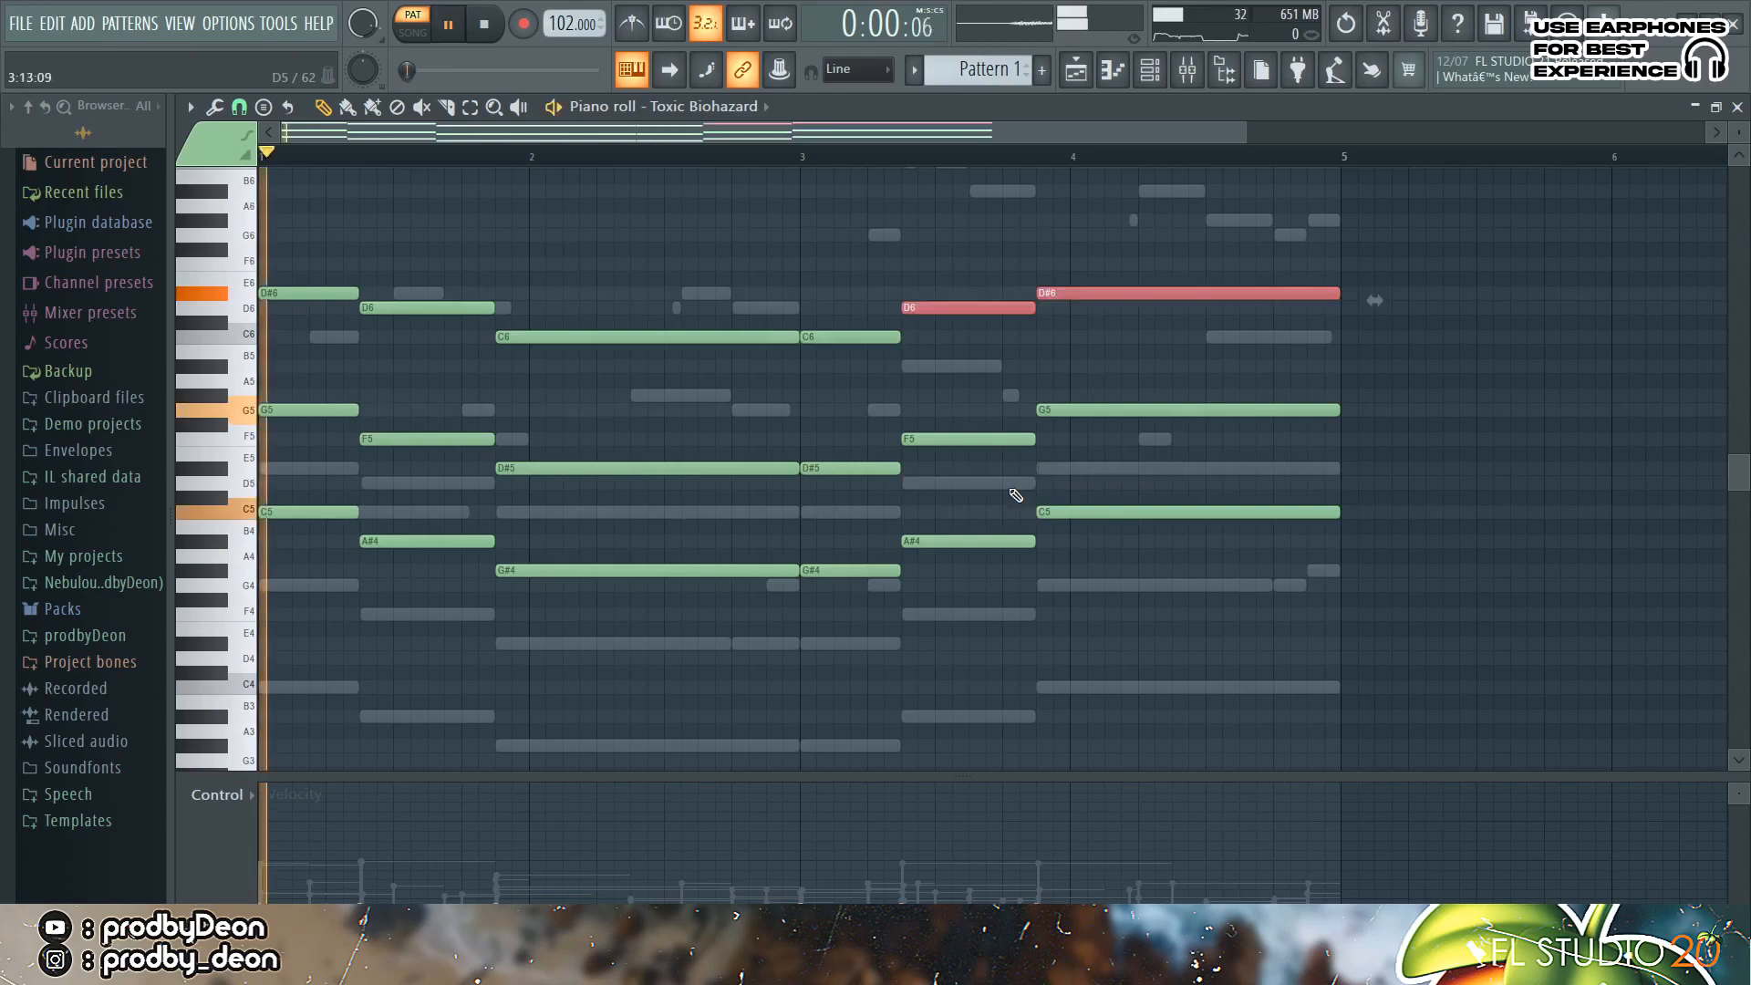
click(1434, 526)
right_click(1435, 526)
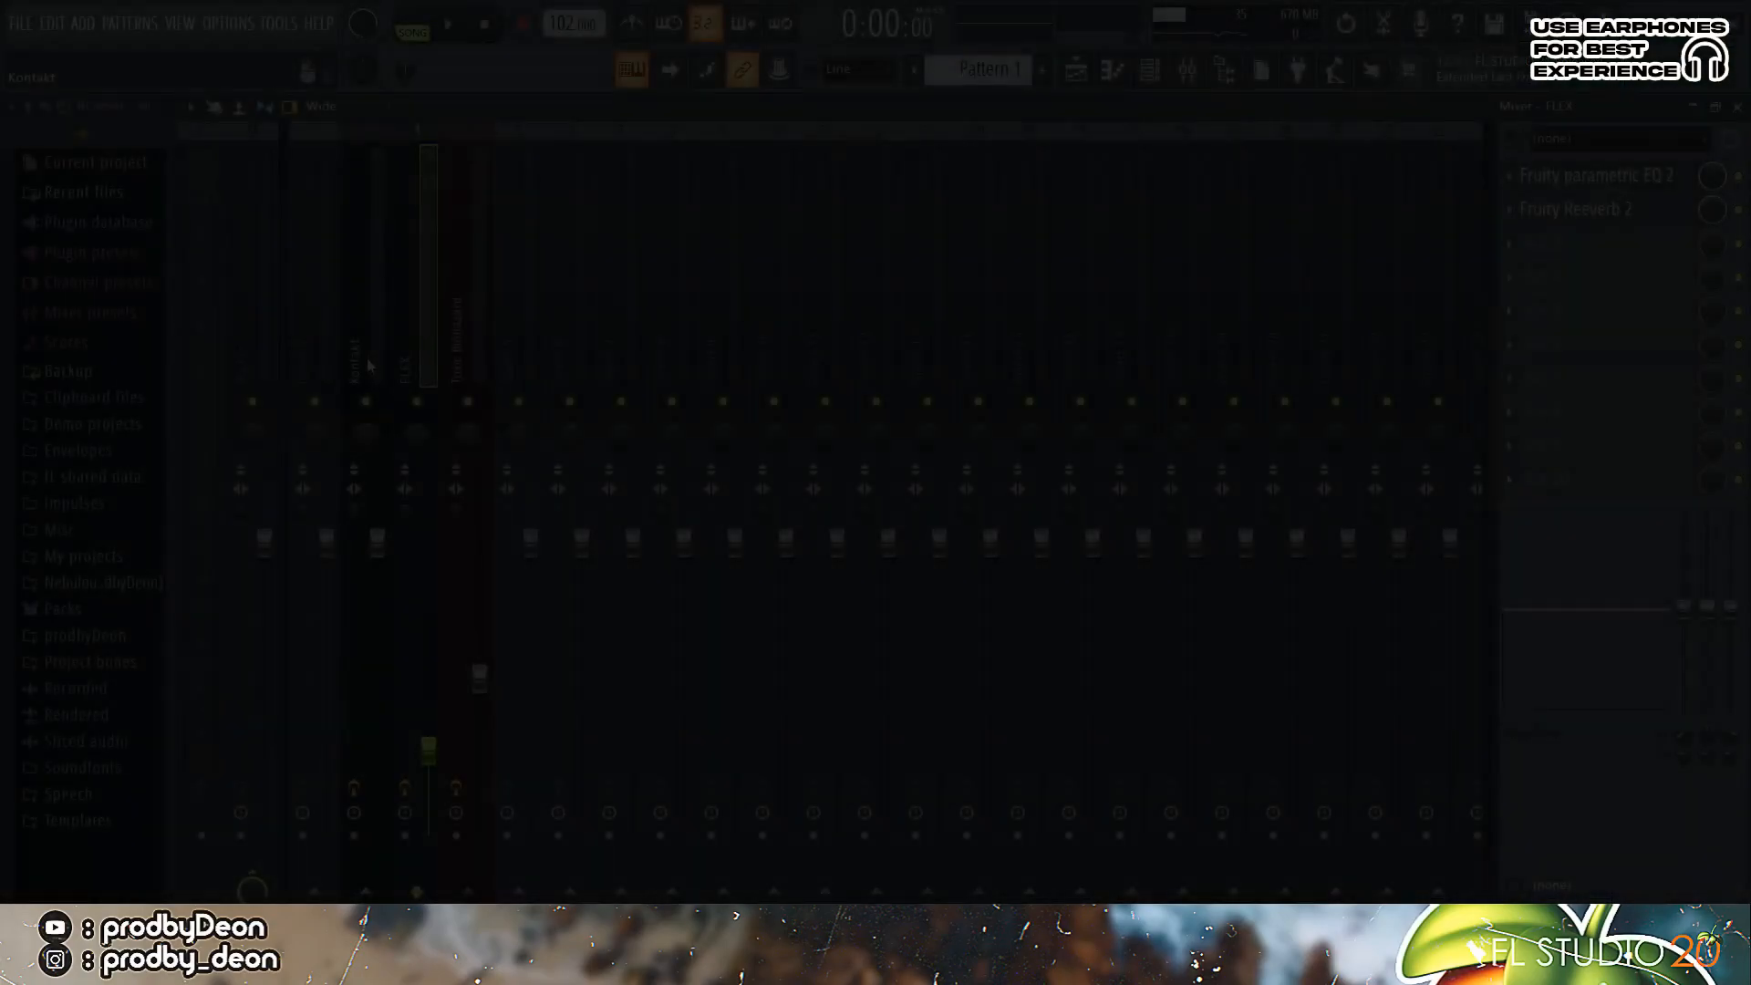
- Review the settings of both Fruity Parametric EQ 2 effects on the Kontakt mixer track
click(369, 365)
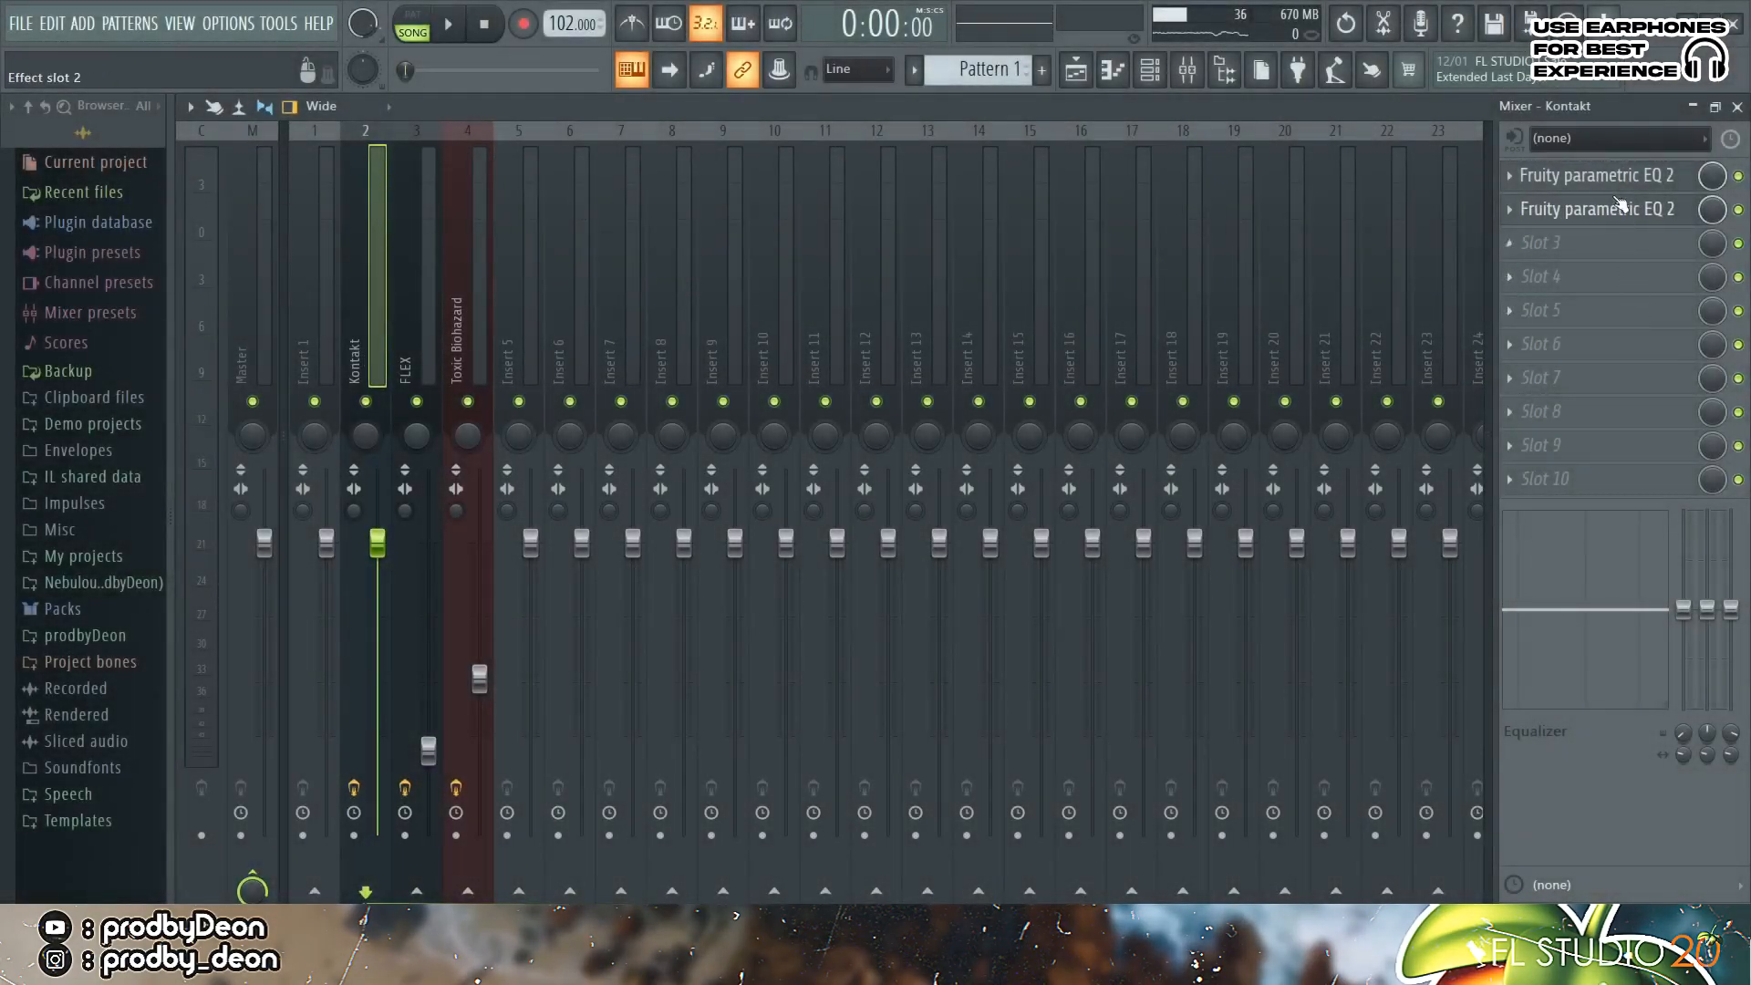
click(1624, 177)
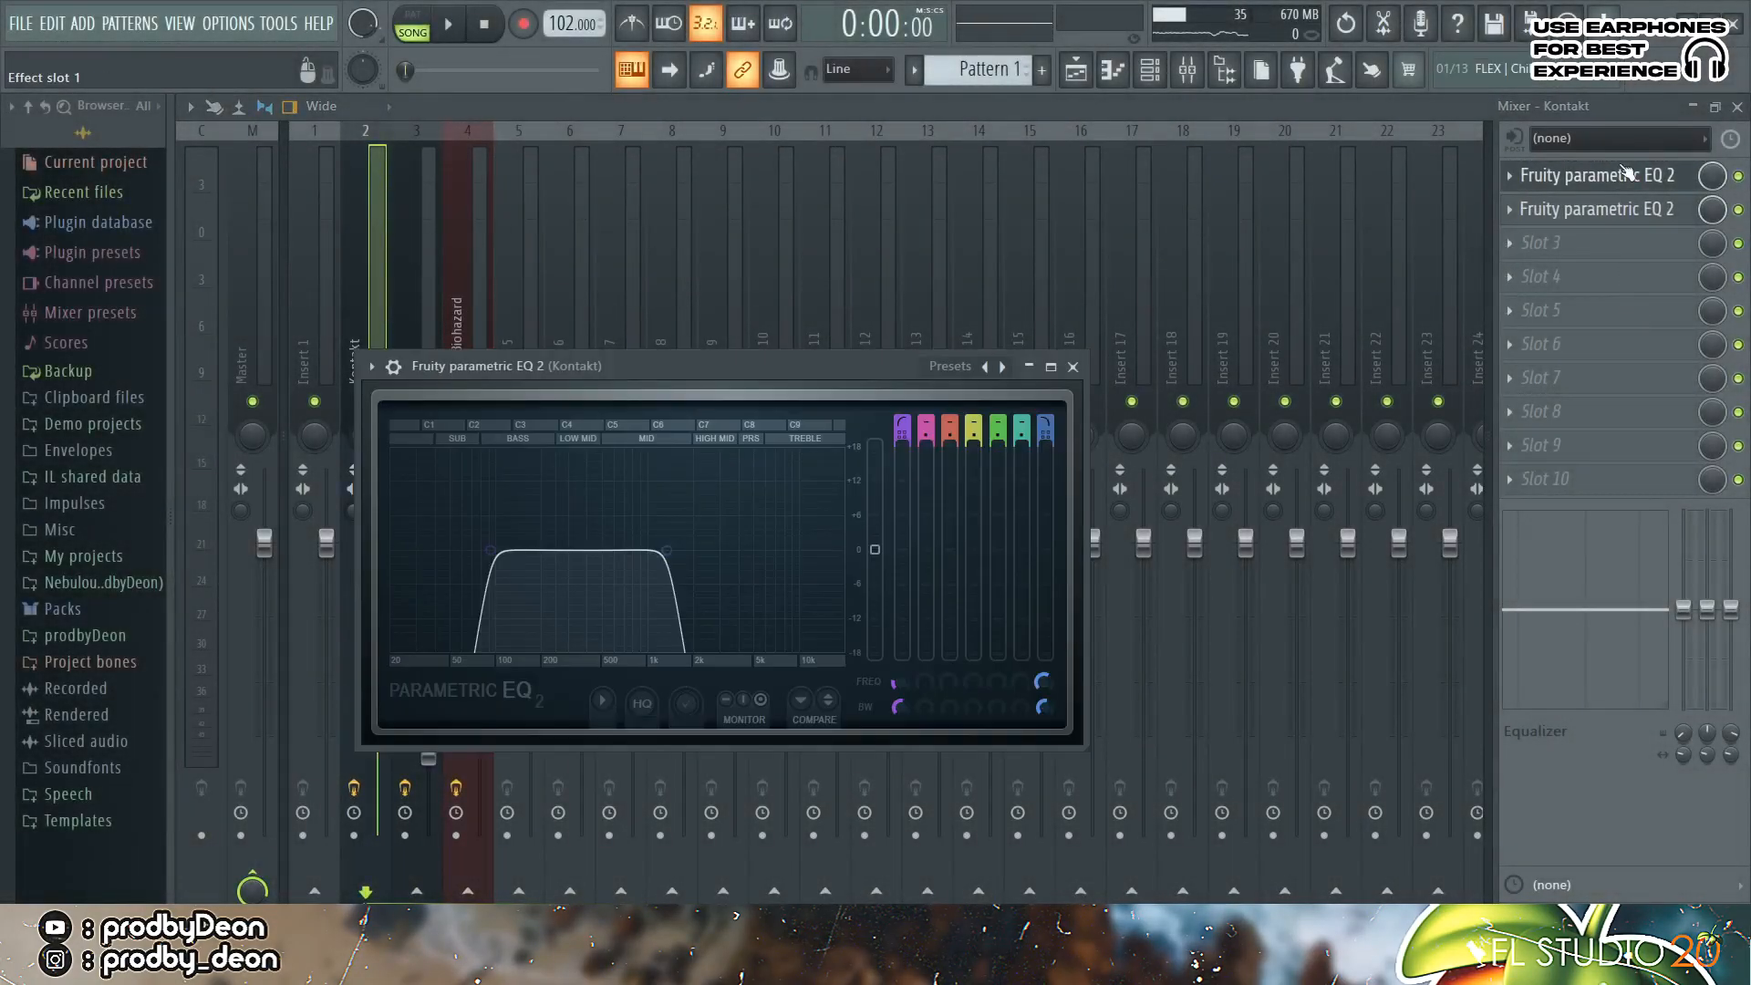
click(1619, 210)
click(1102, 396)
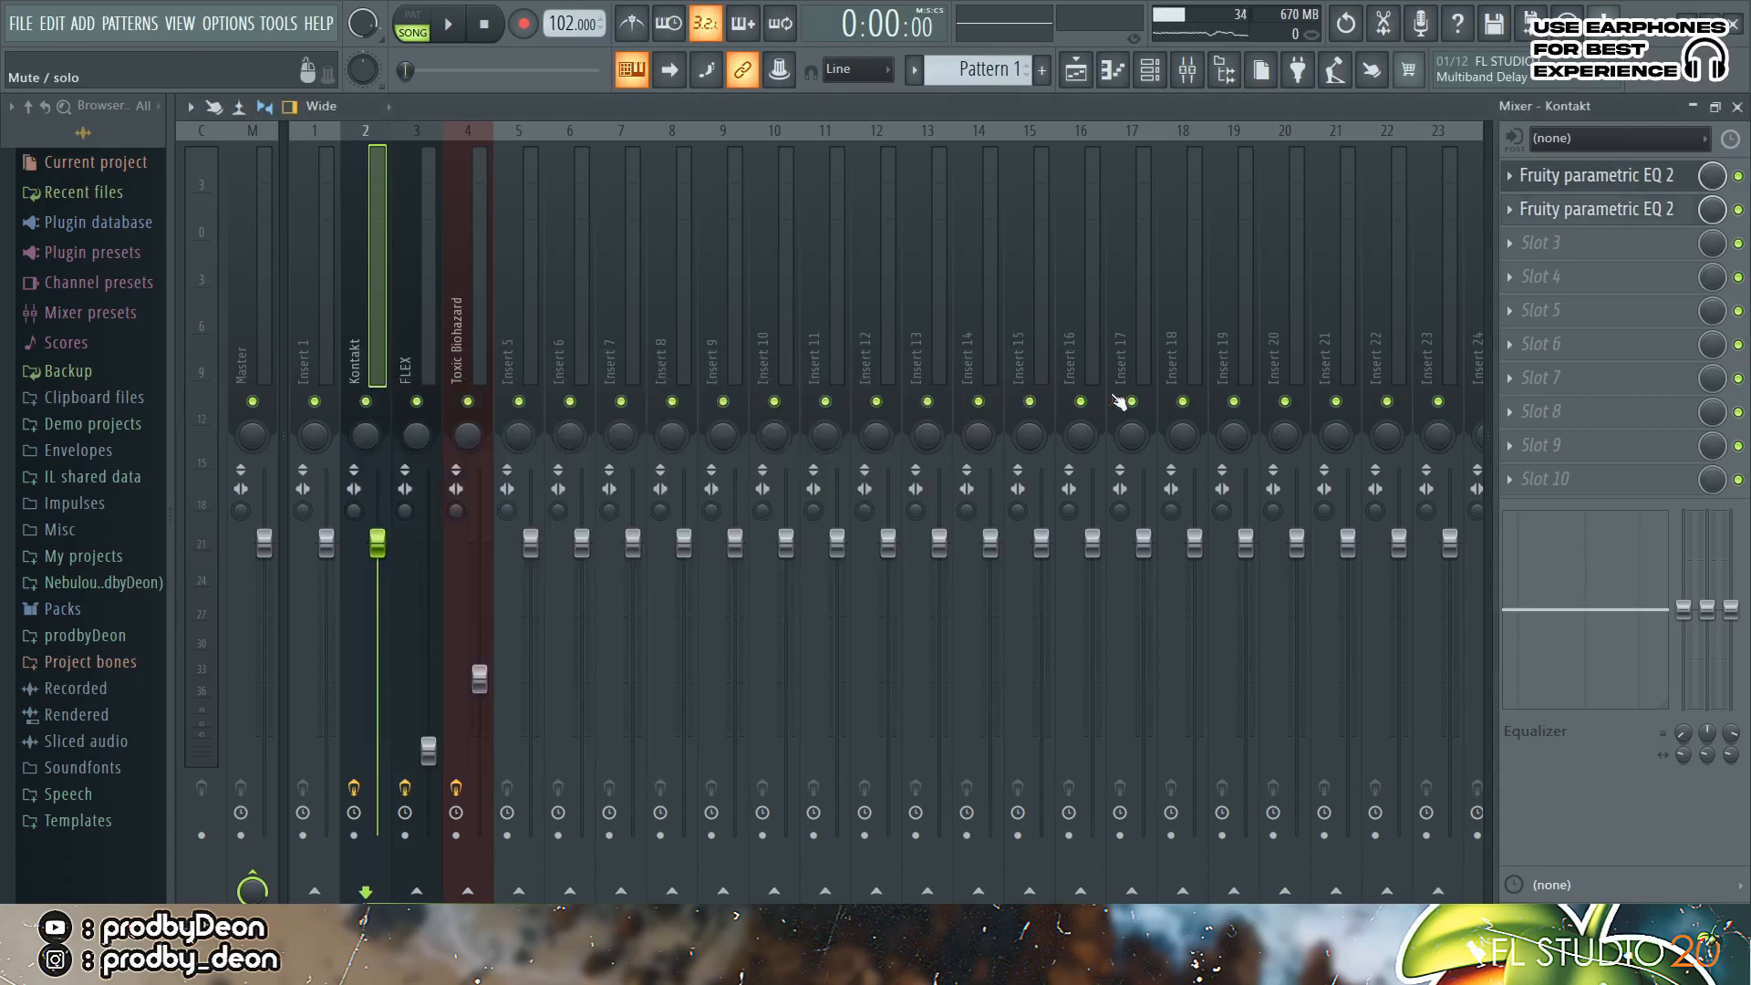
- Review the Fruity Parametric EQ 2 and Fruity Reeverb 2 settings on the FLEX mixer track
click(408, 347)
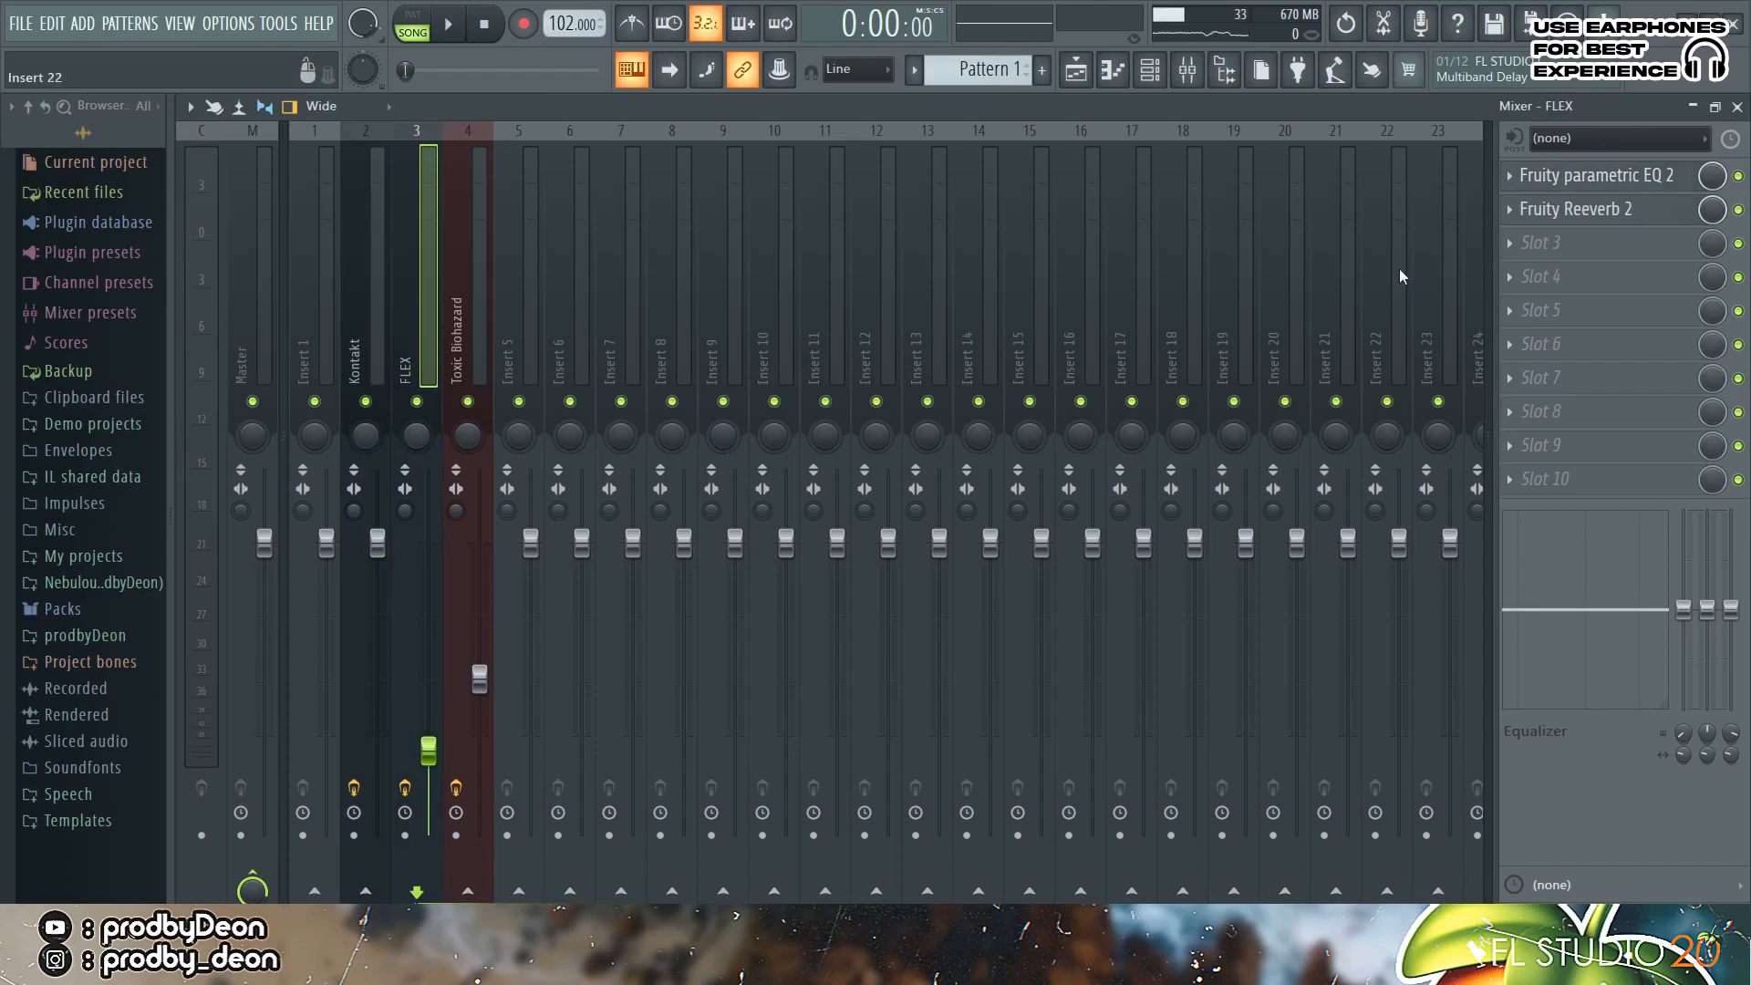
click(1556, 198)
click(1556, 198)
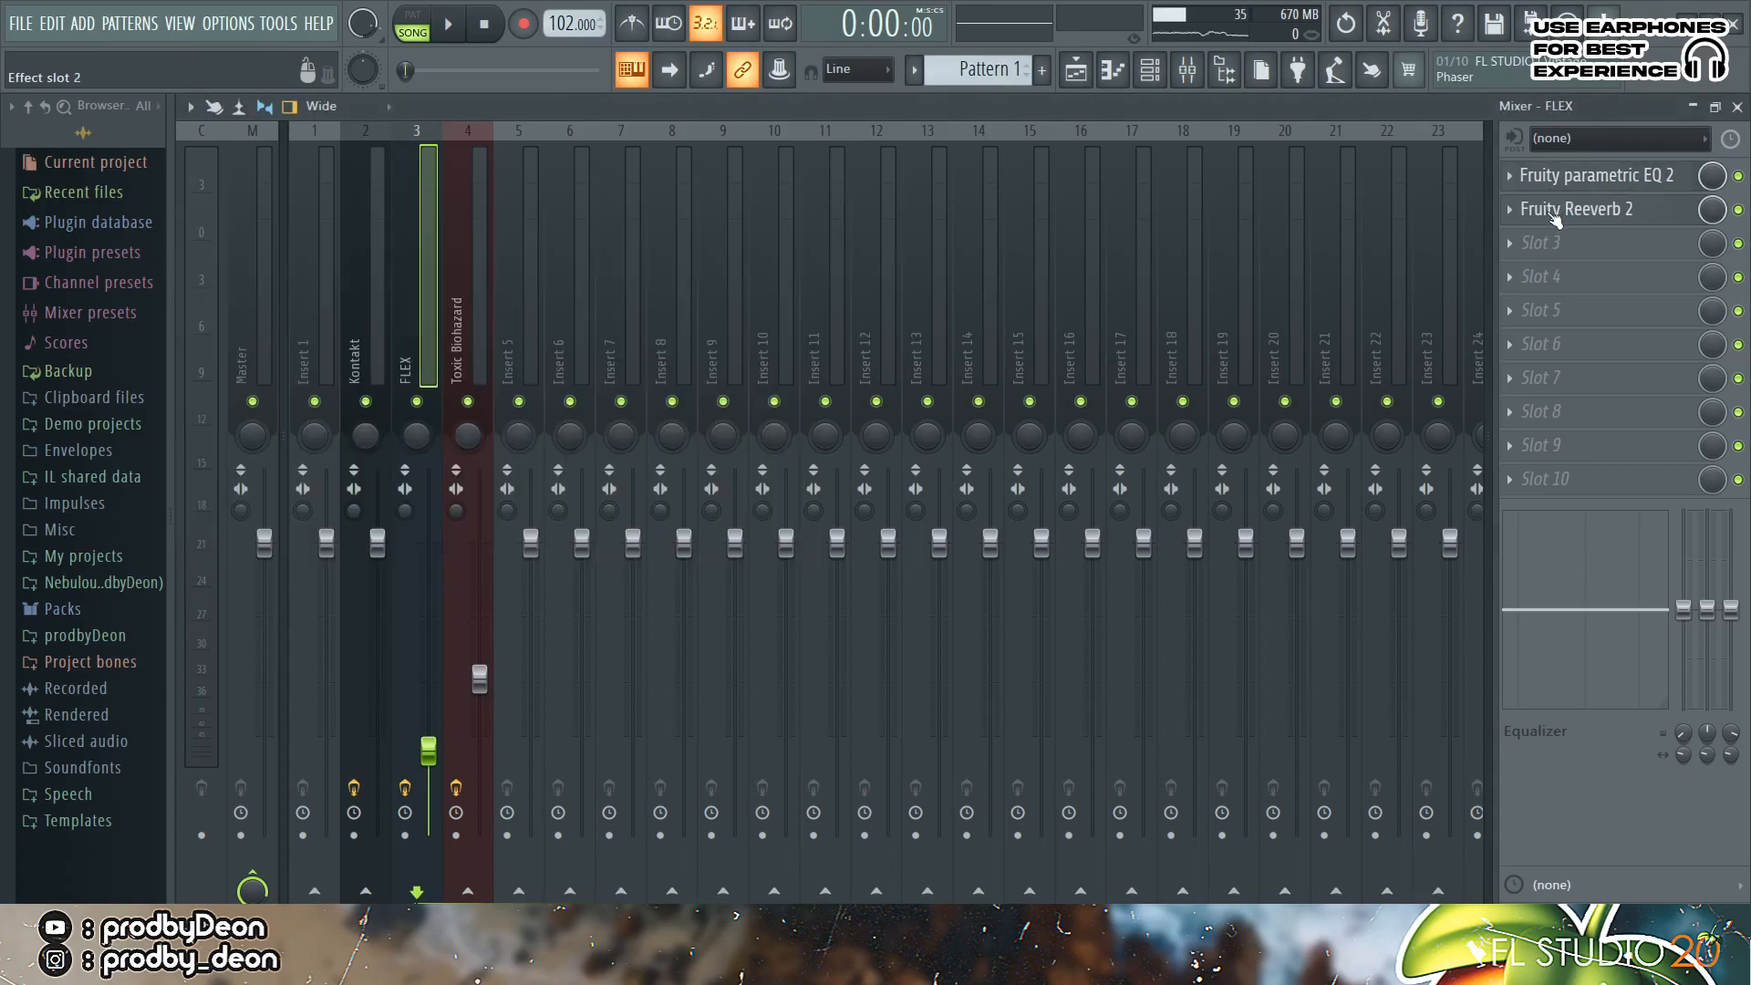
click(1556, 219)
click(814, 224)
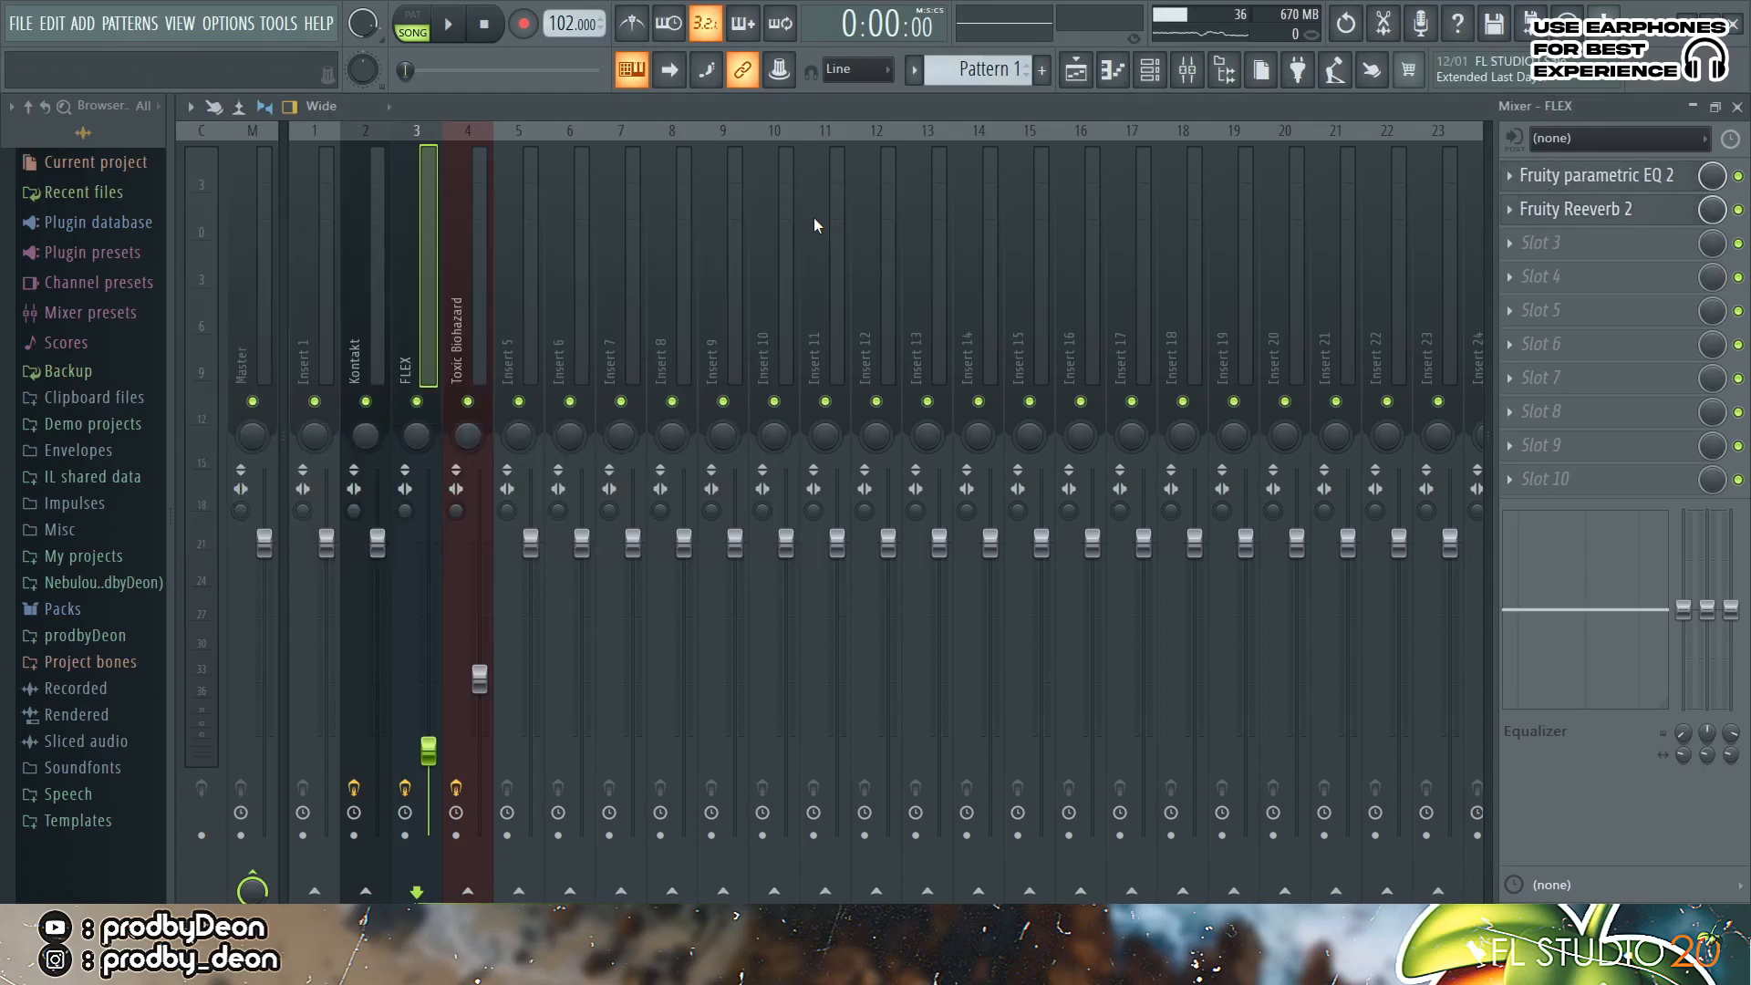
- Review the EQ on the Toxic Biohazard mixer track and play back all three instruments together
click(459, 314)
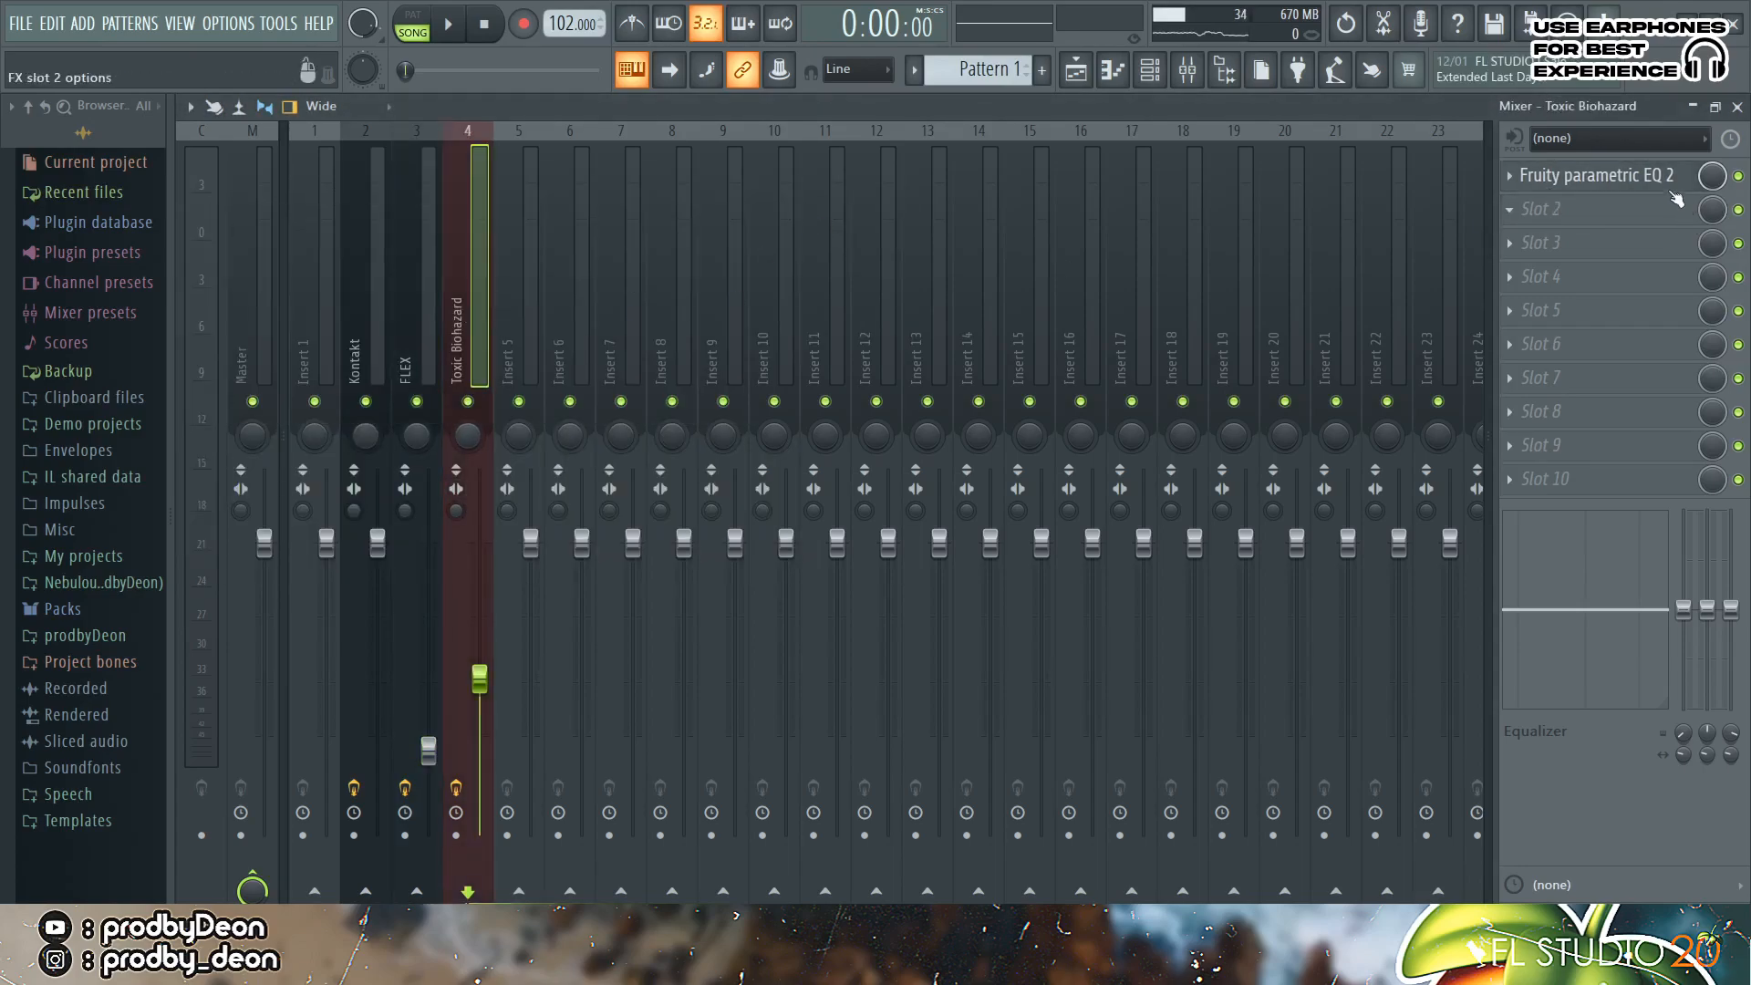
click(1645, 177)
click(1646, 176)
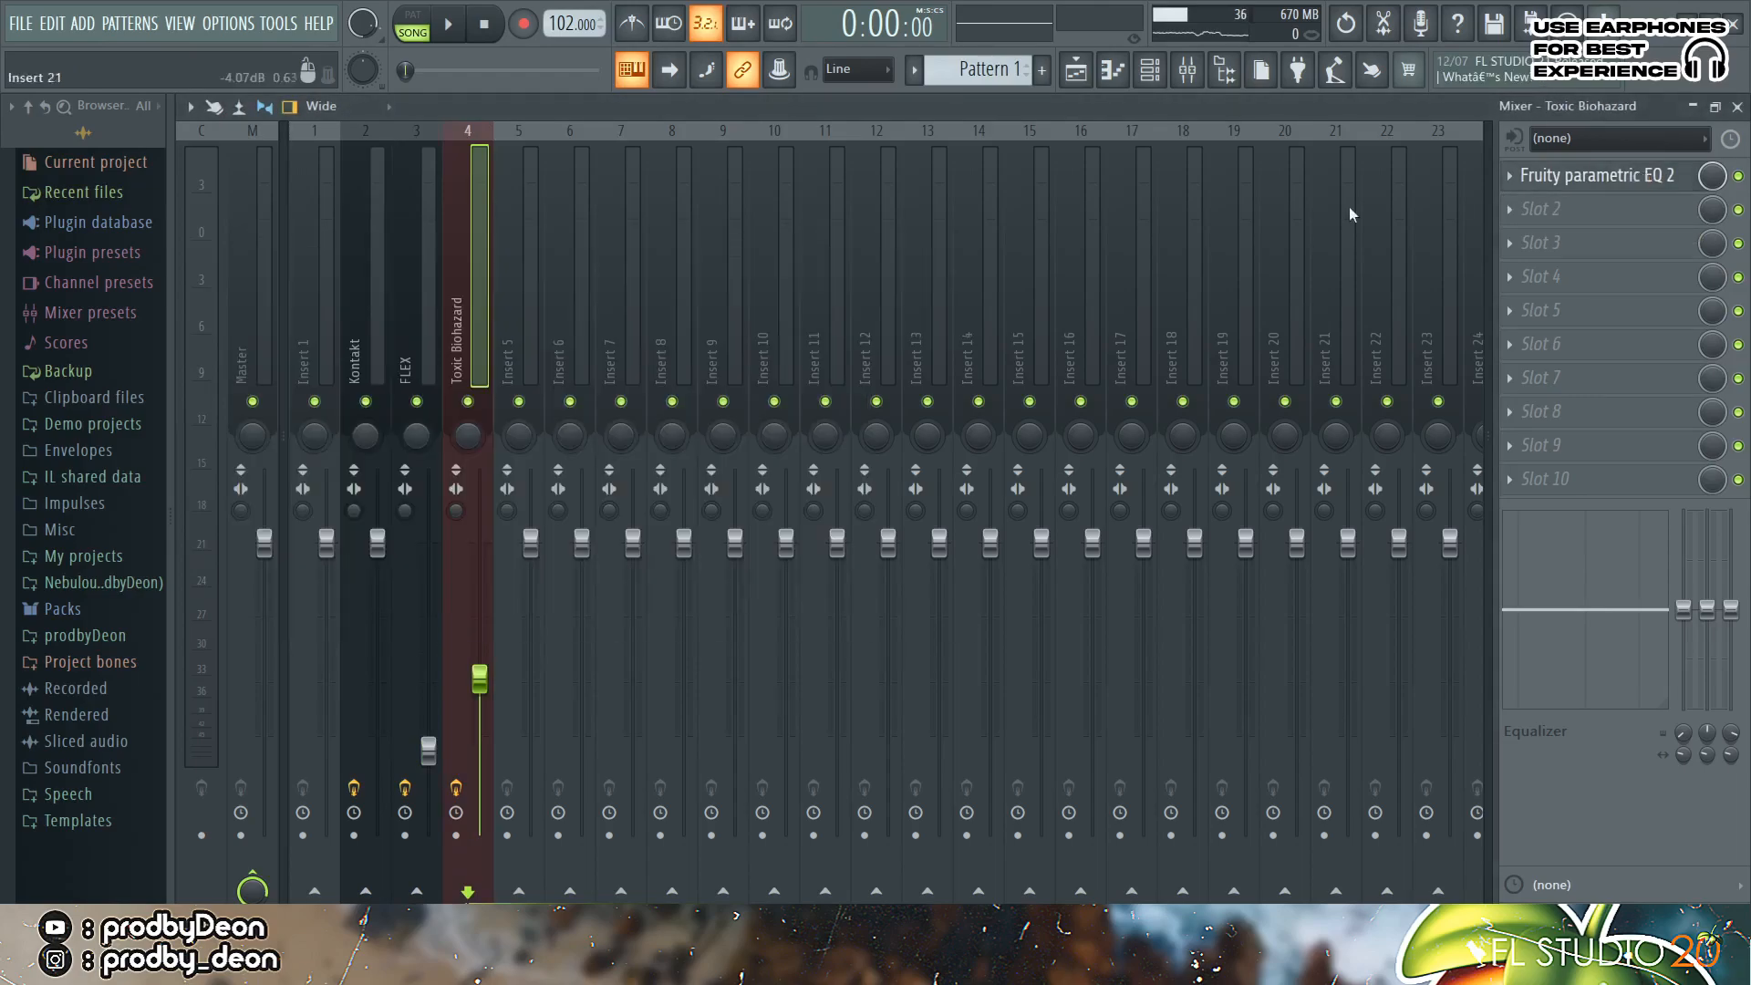
click(449, 23)
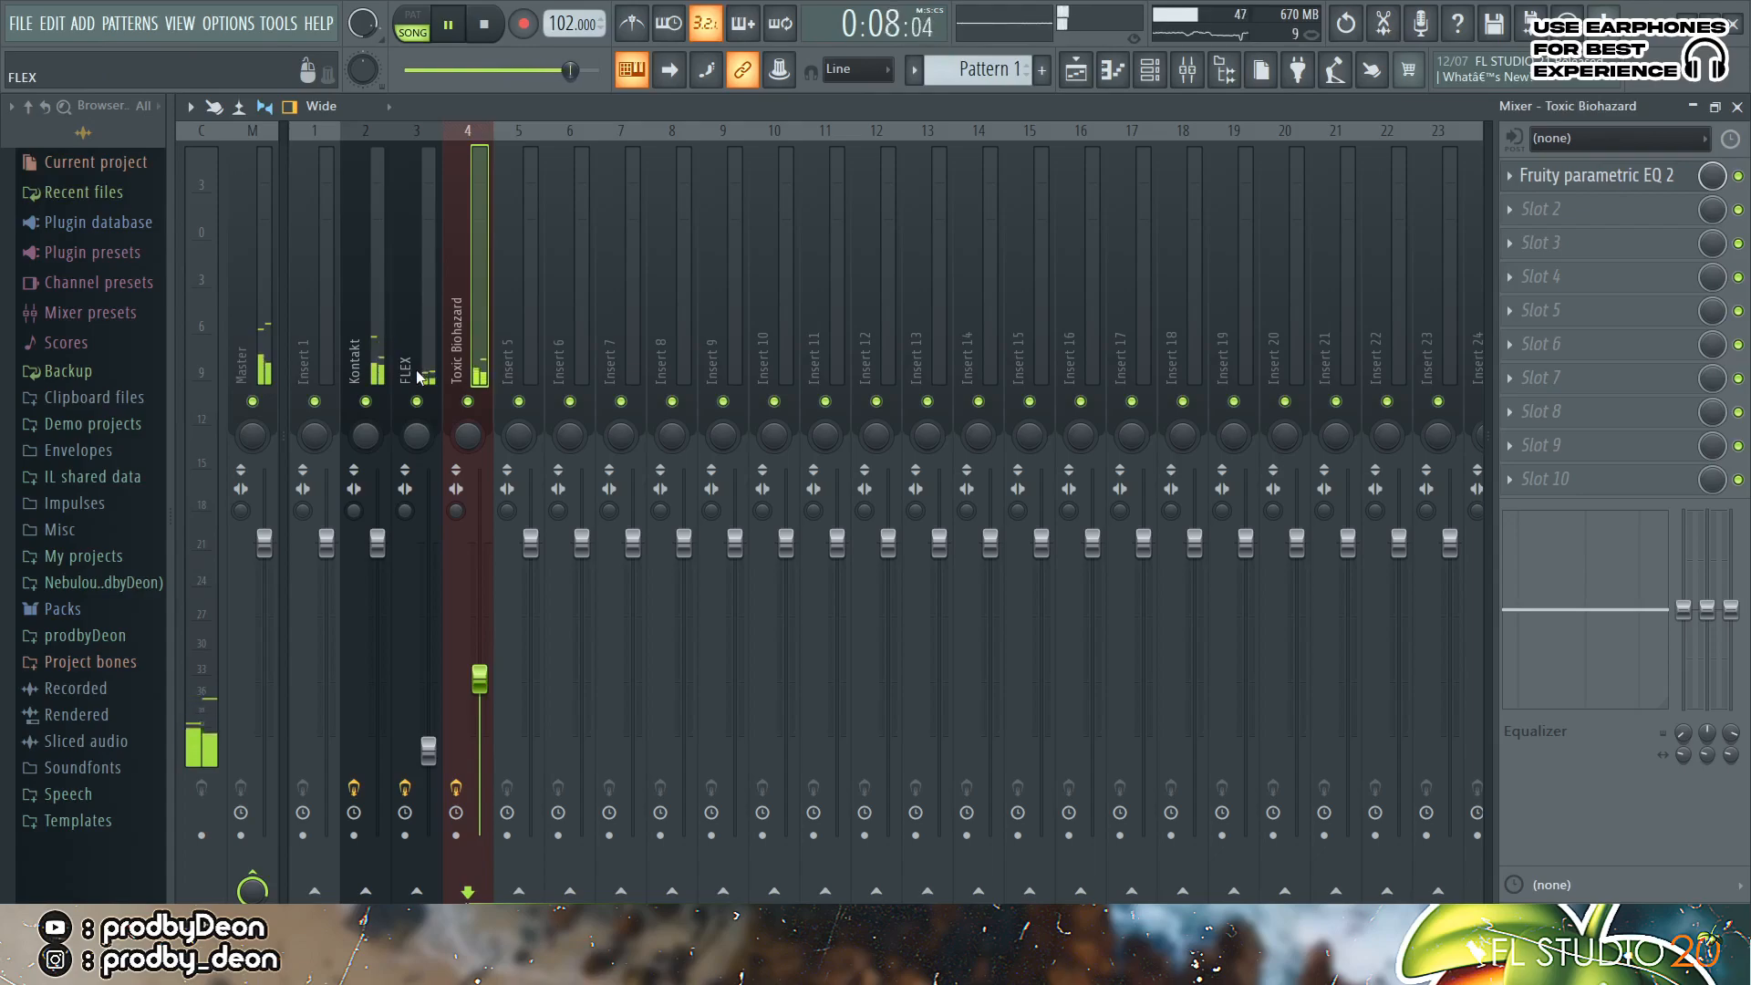
key(space)
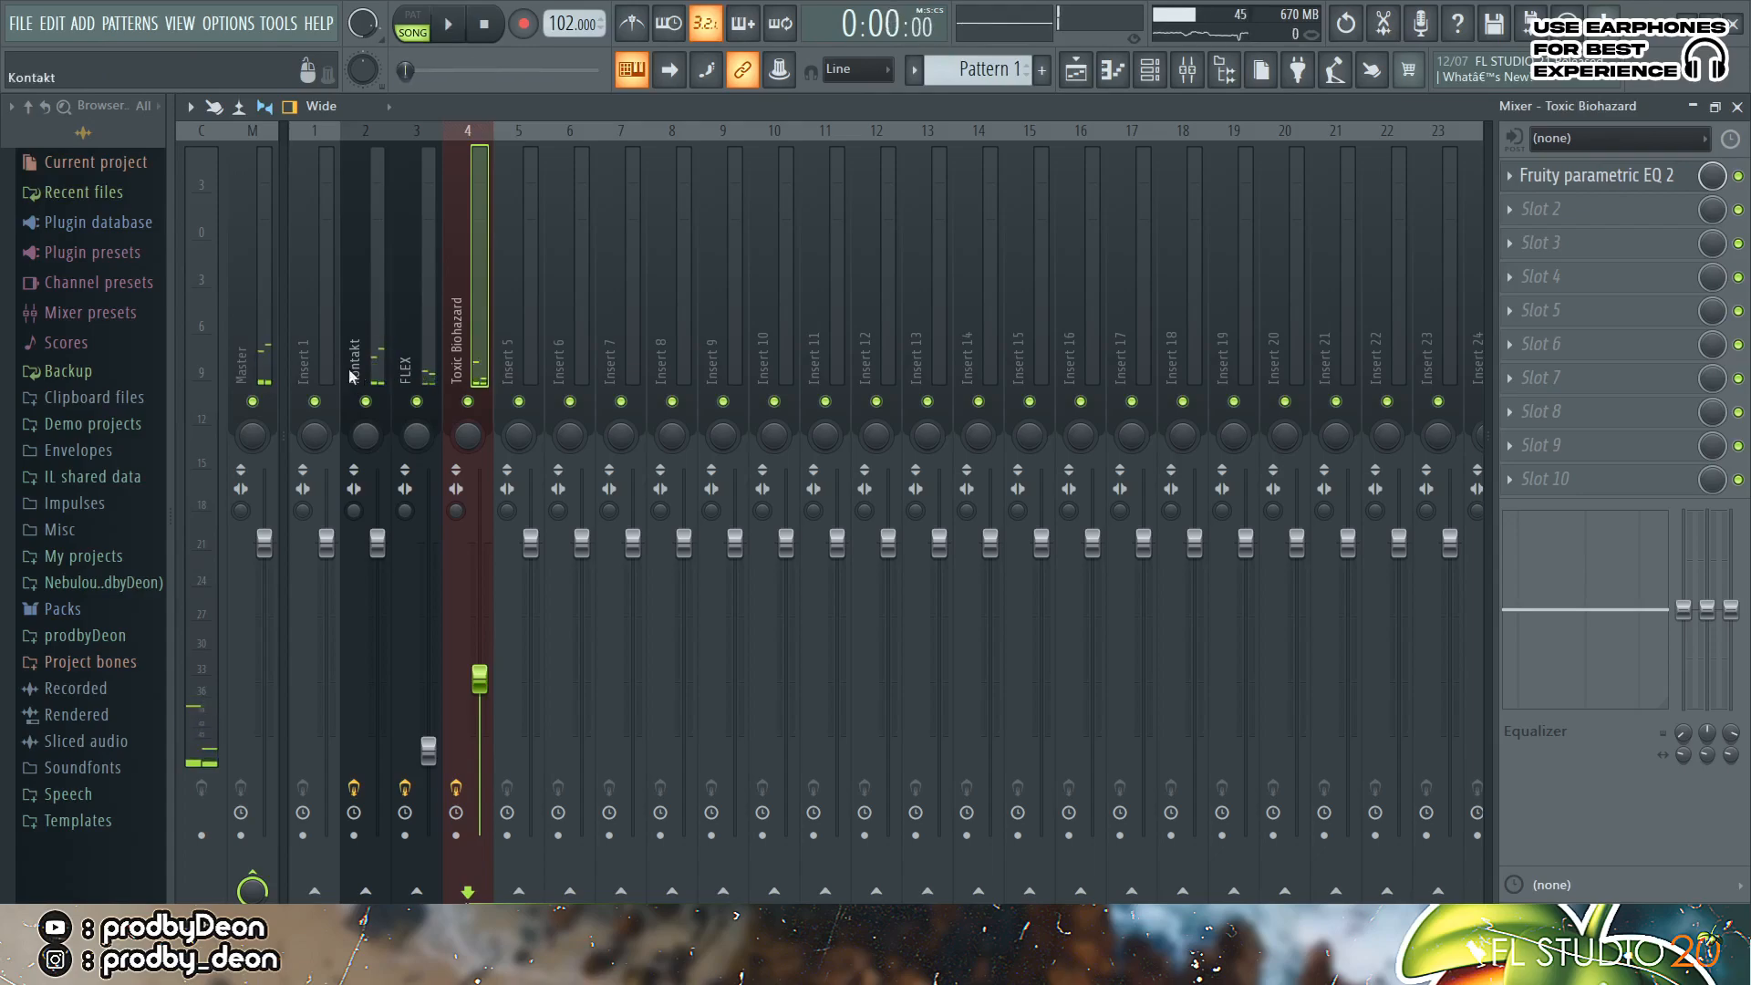
- Duplicate the Kontakt, FLEX and Toxic Biohazard clips three times in the playlist to fill 16 bars
drag(236, 186, 497, 203)
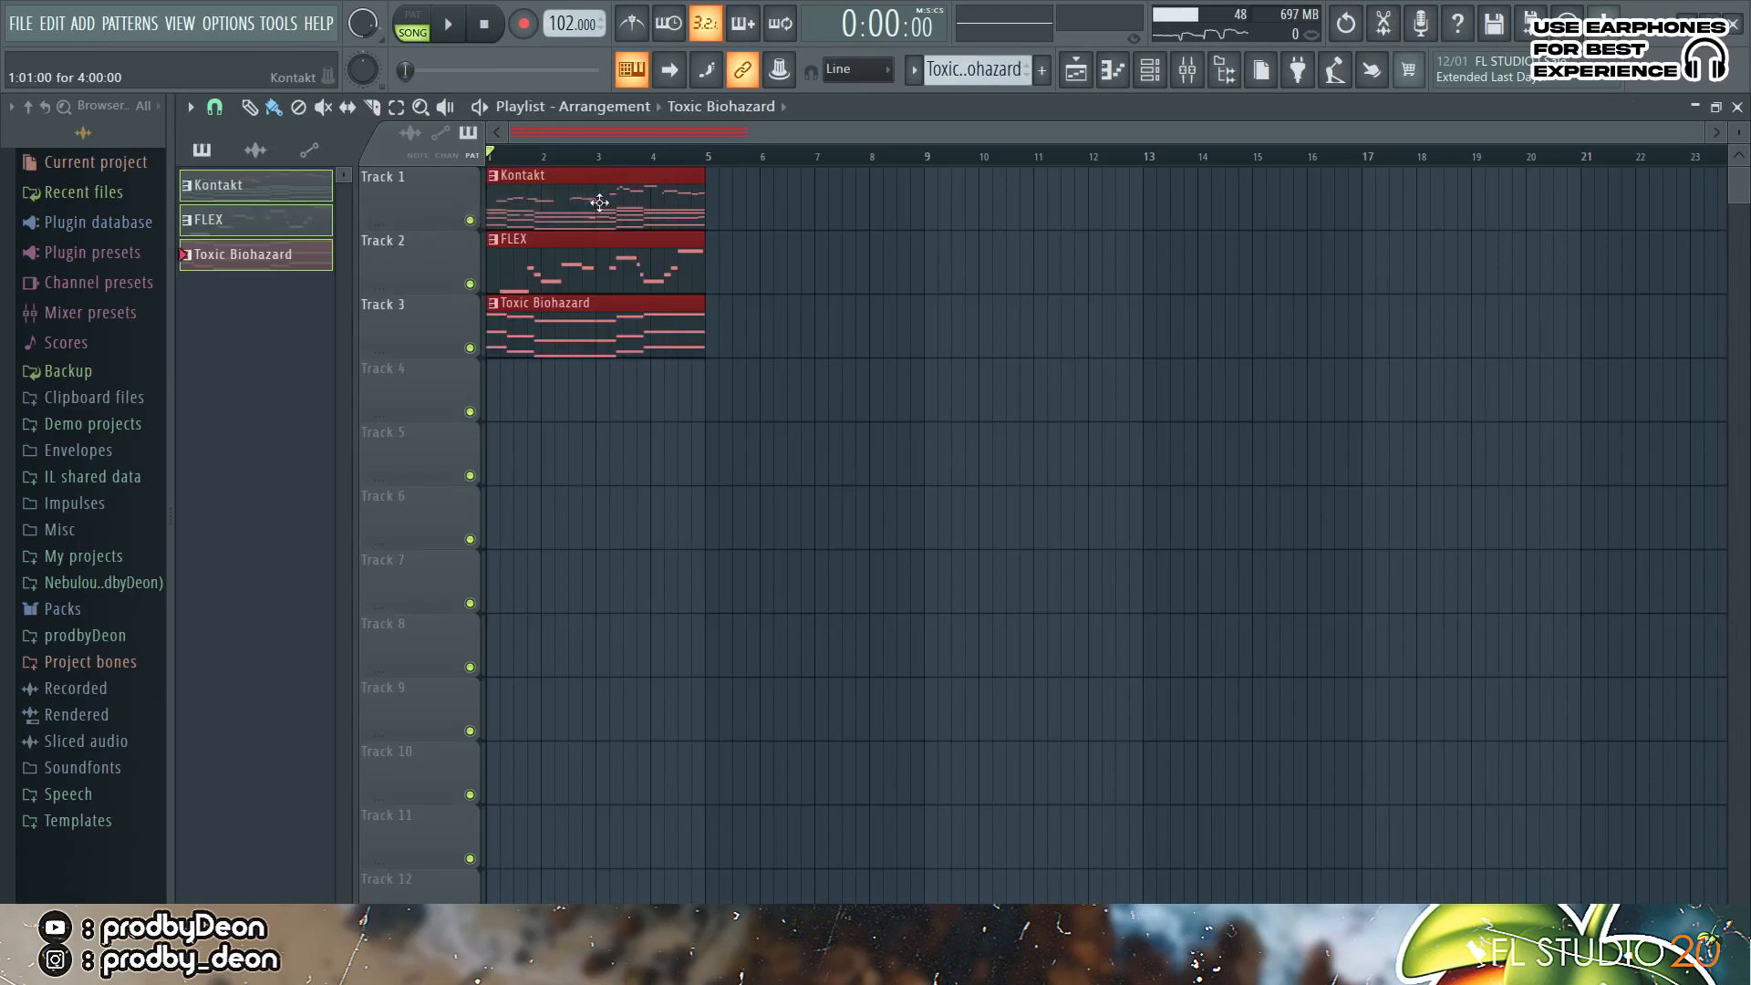
key(ctrl+b)
key(ctrl+b)
key(ctrl+b)
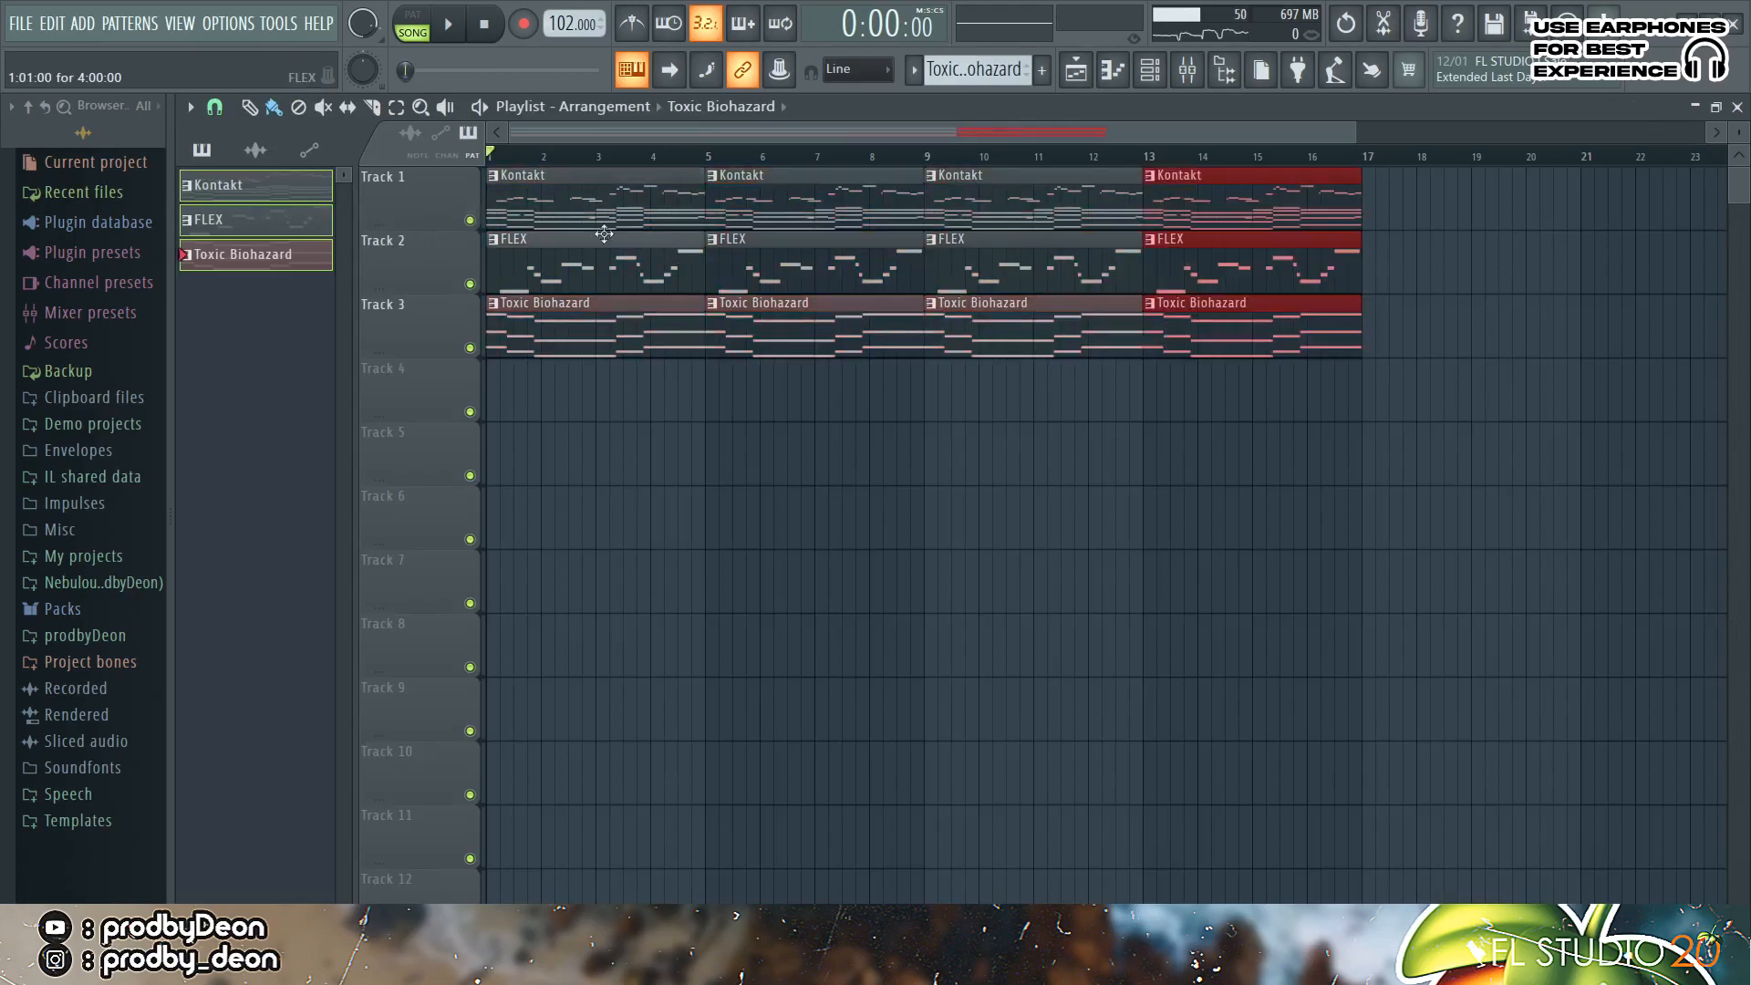
- Make the first Kontakt clip unique and delete the opening melody phrase above its chords
click(502, 181)
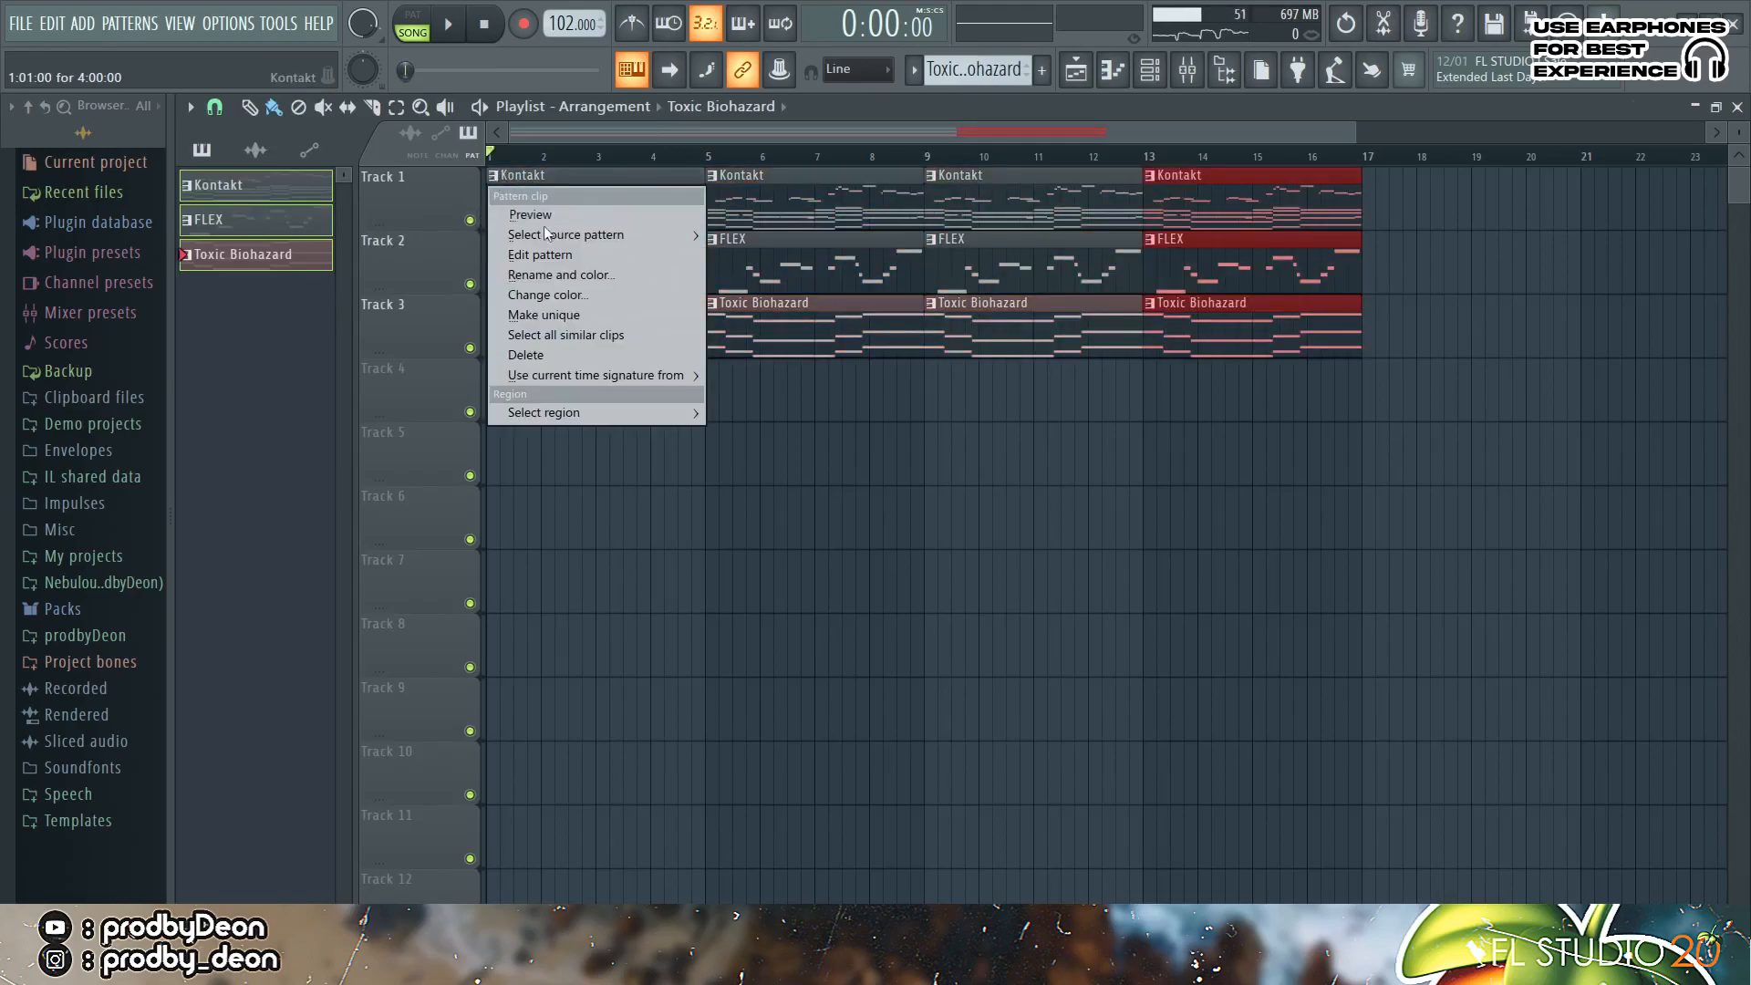
click(559, 315)
double_click(586, 206)
scroll(643, 139, left, 3)
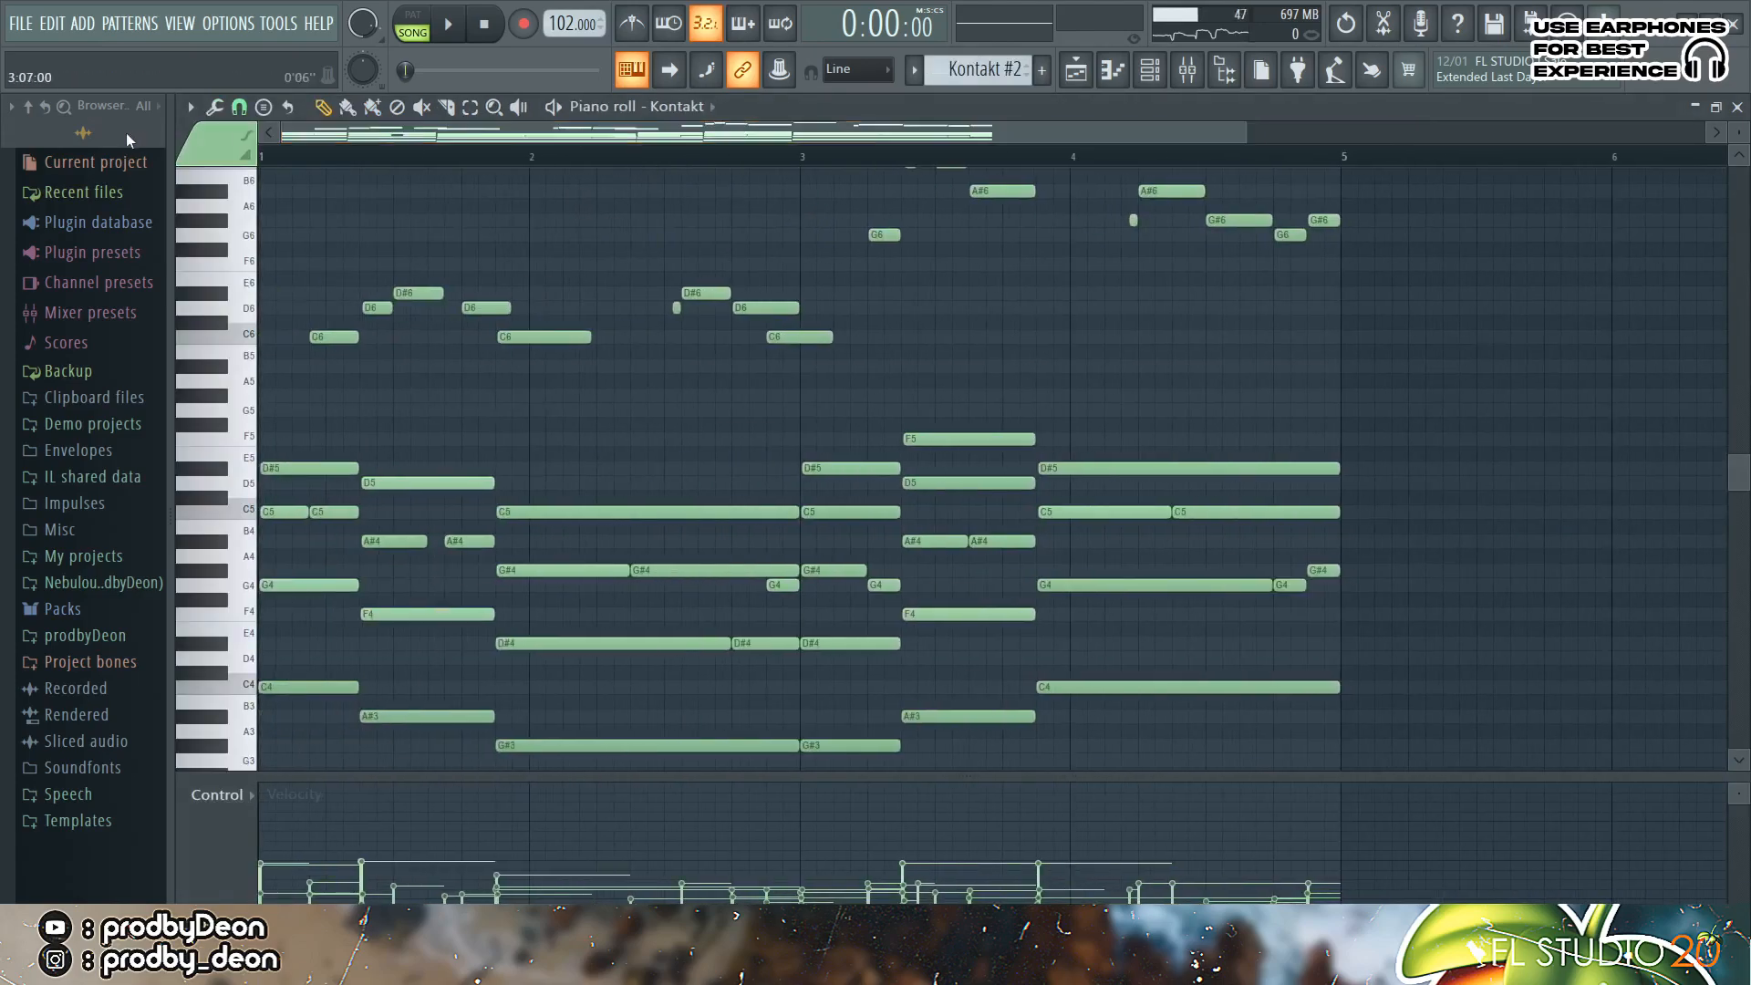
drag(575, 358, 301, 279)
key(Delete)
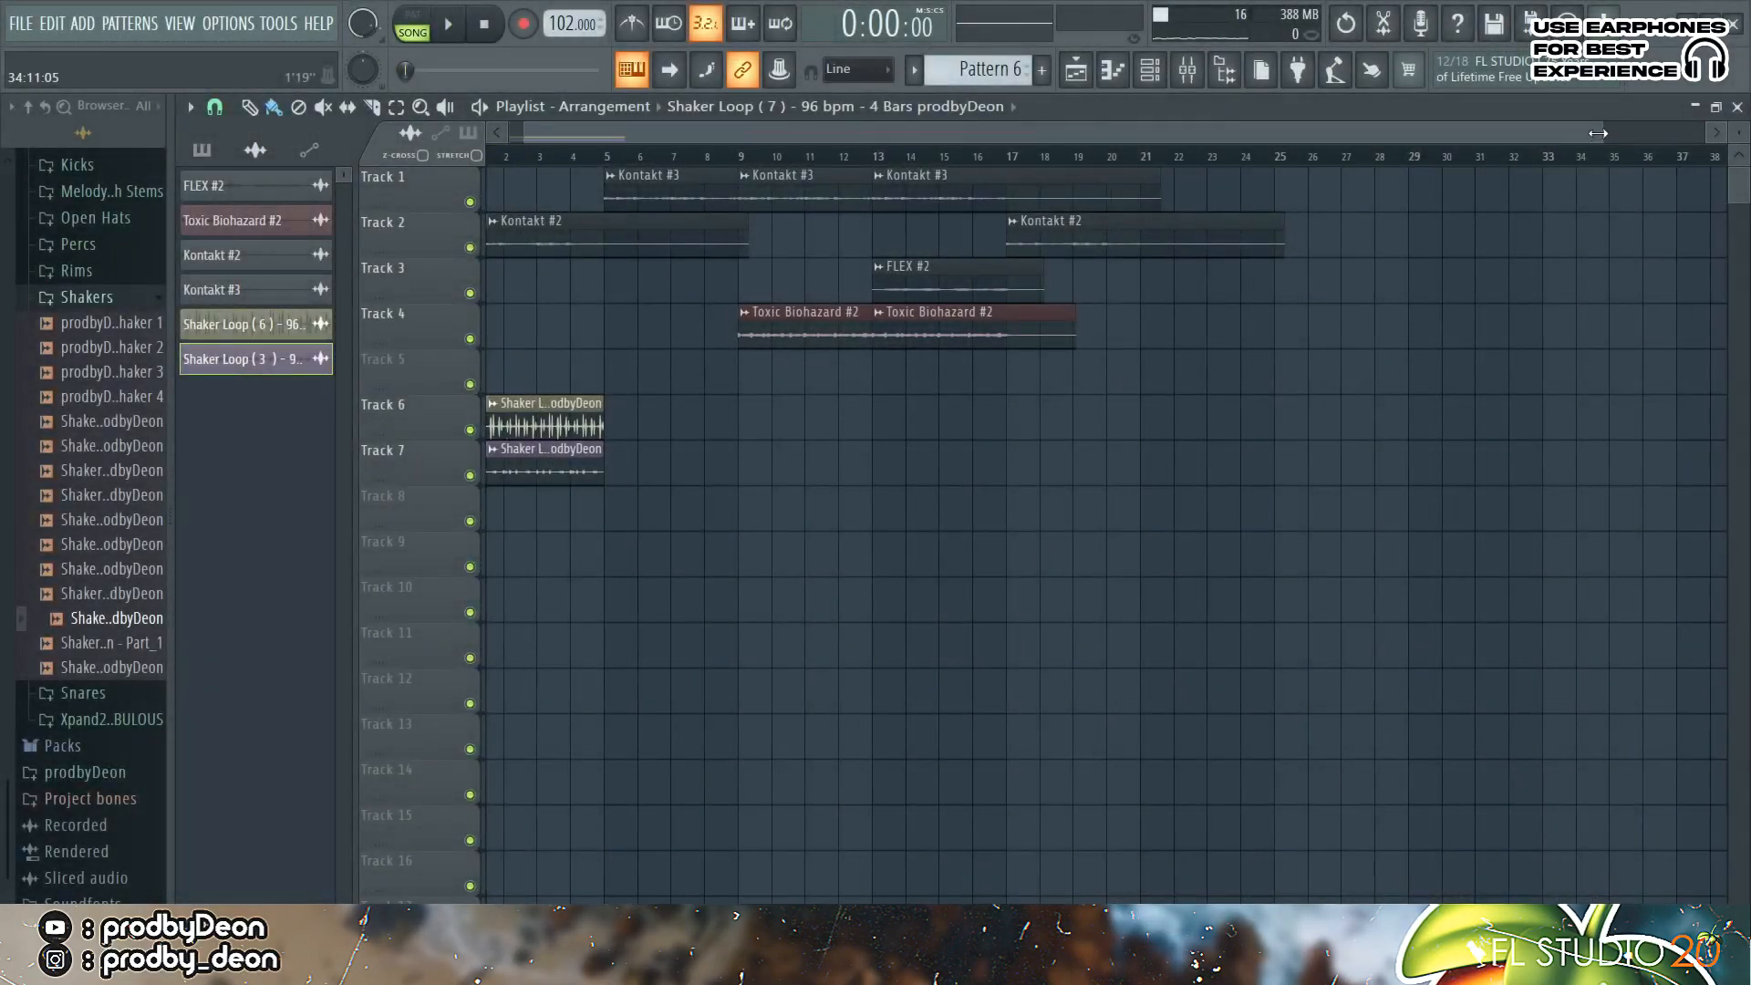
- Play the intro while muting and unmuting Shaker Loop (6) and (7) in turn, and review the Shaker Loop (6) sampler settings
drag(1598, 133, 883, 134)
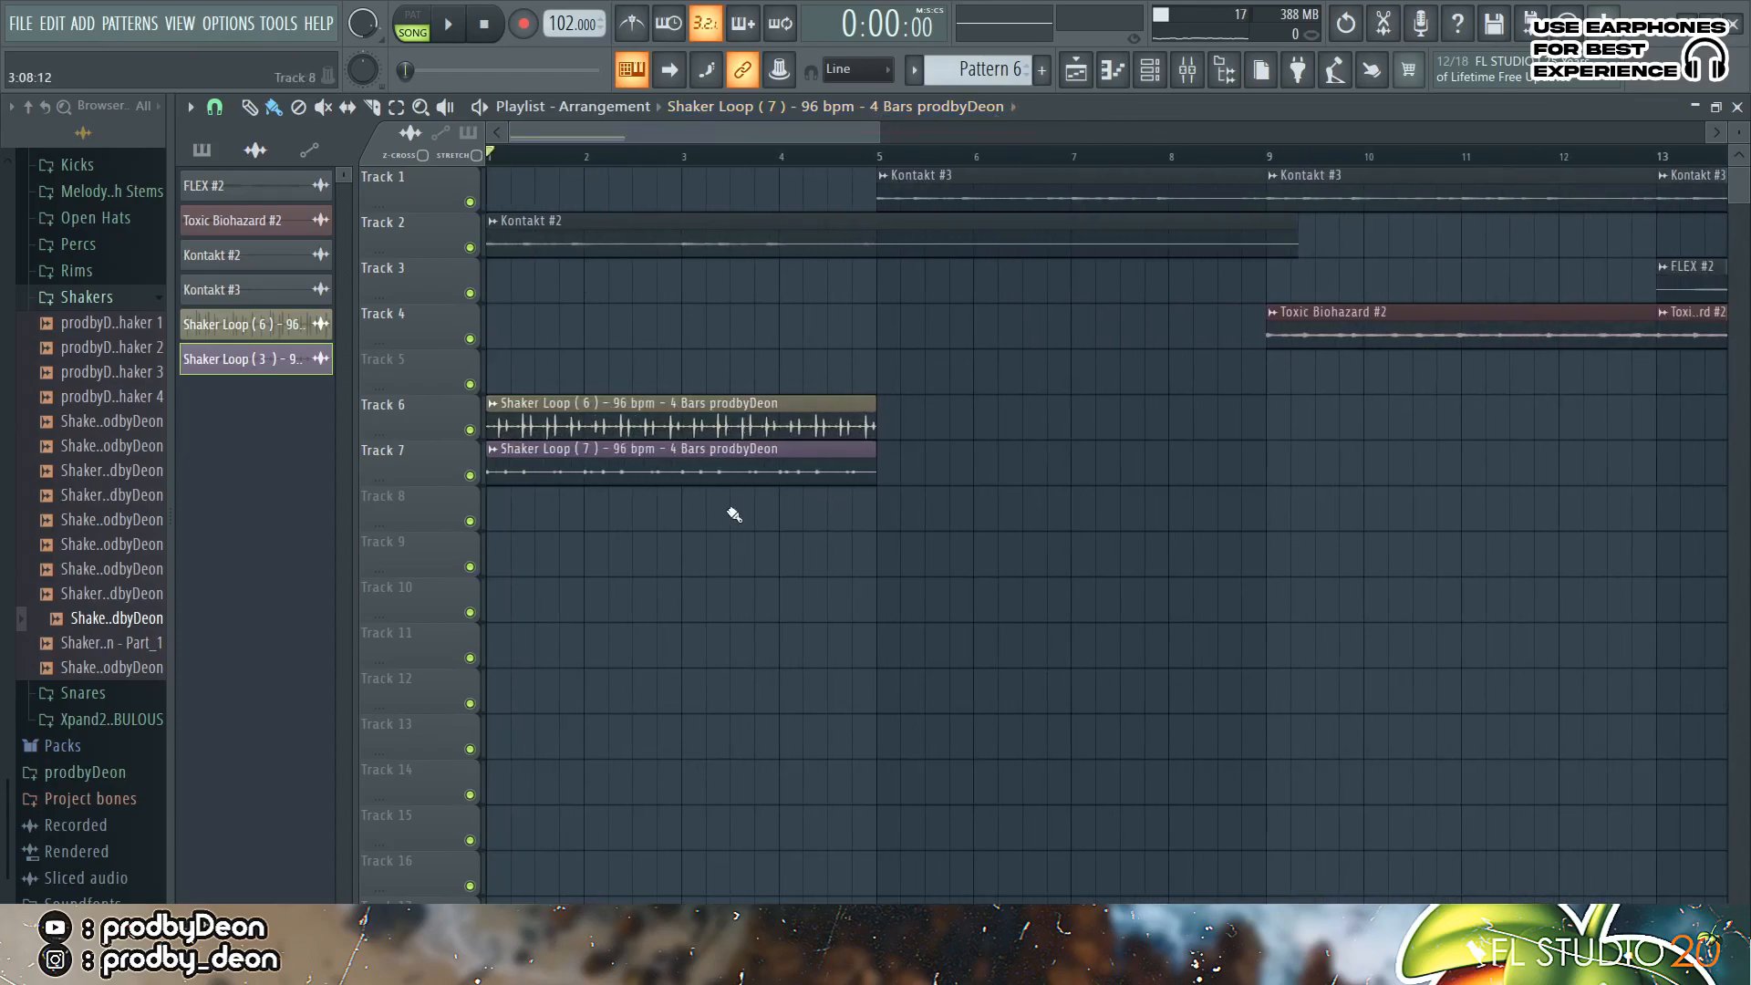
key(space)
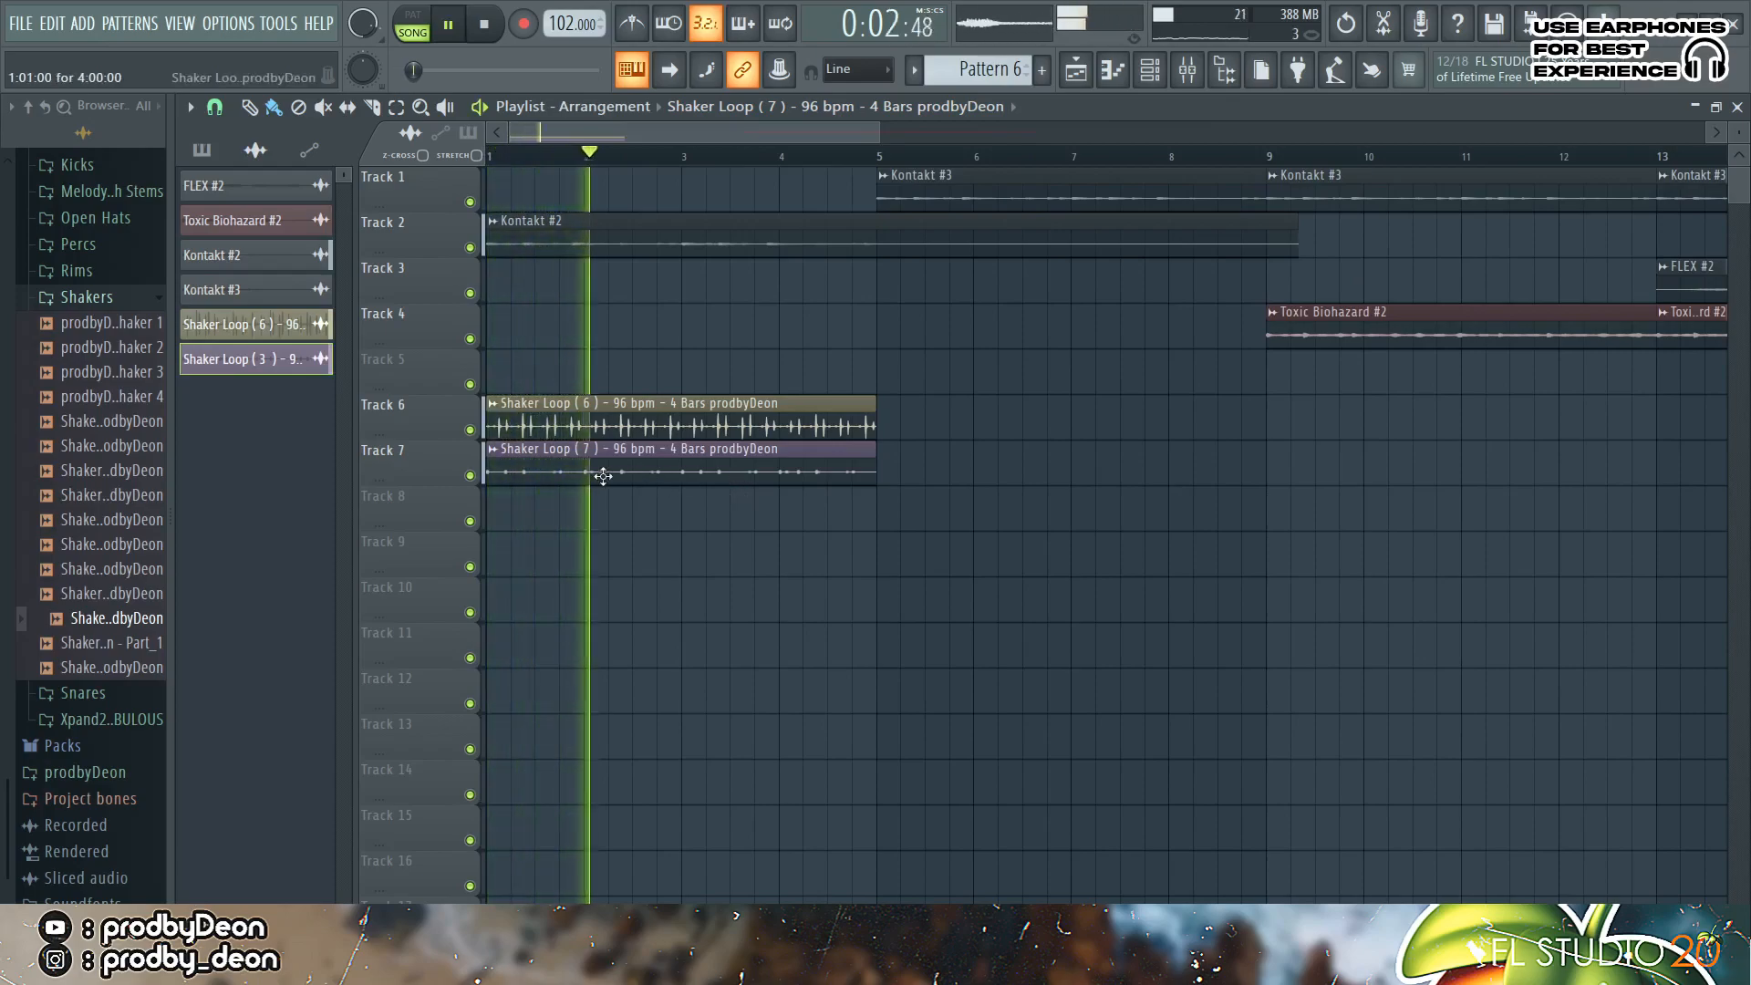
click(469, 429)
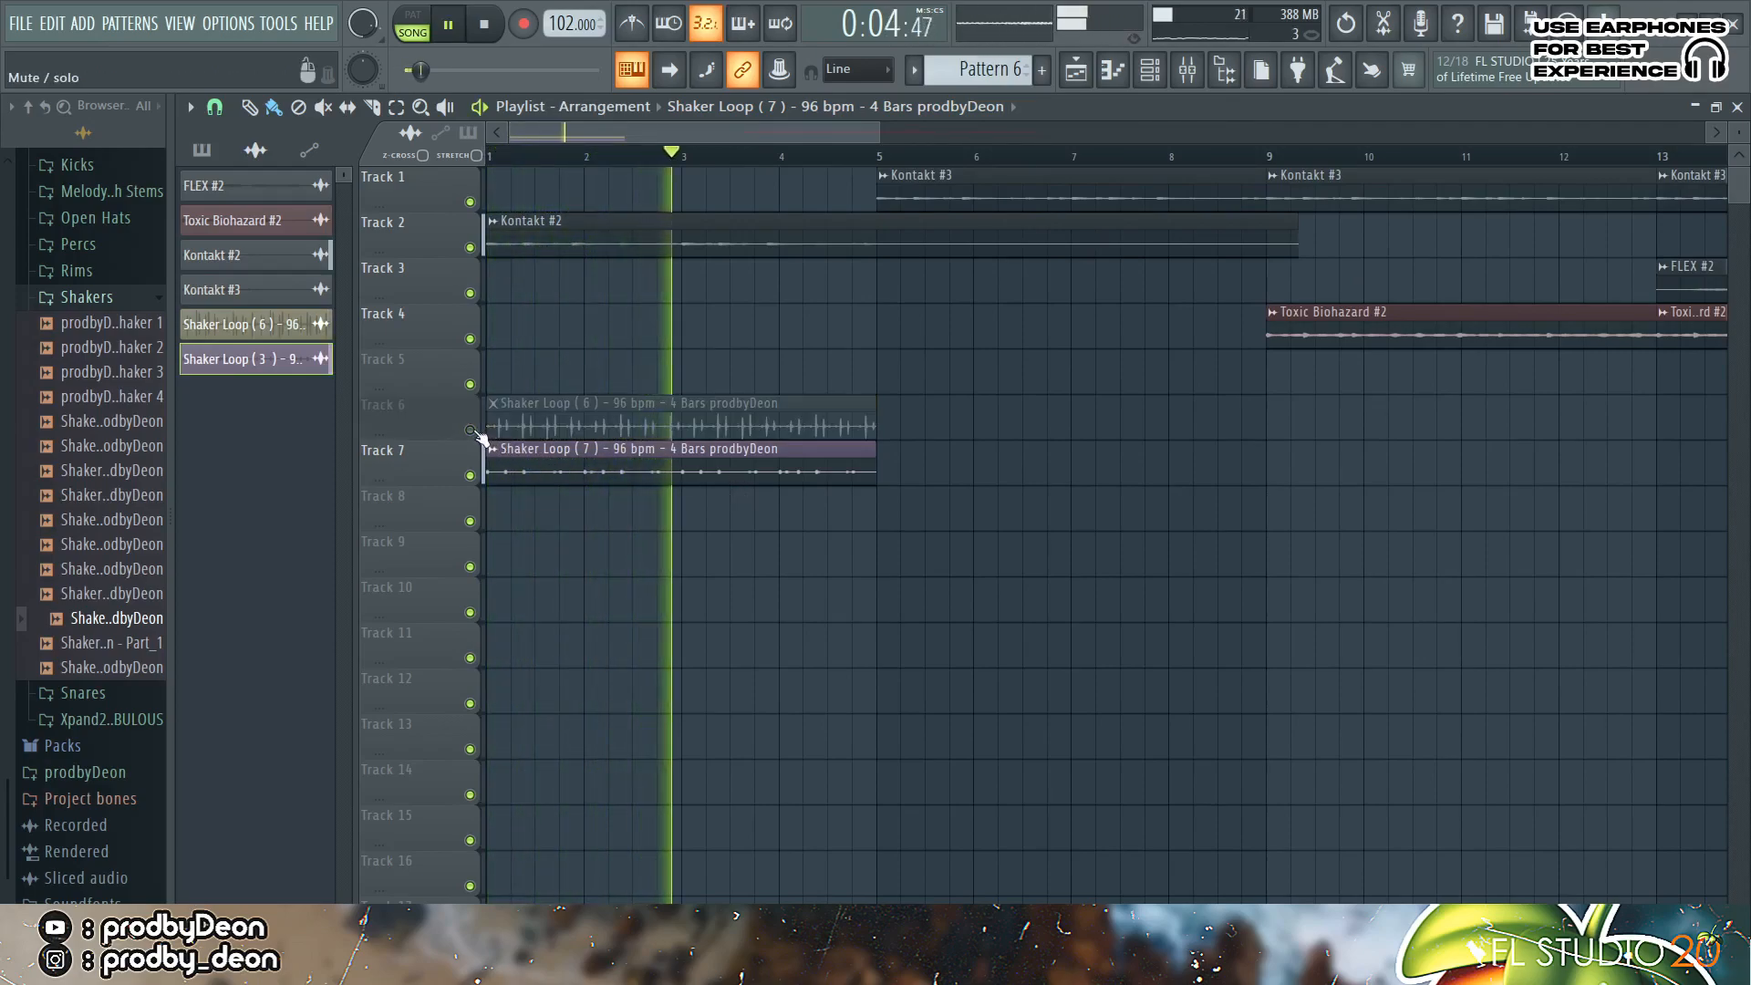
click(470, 431)
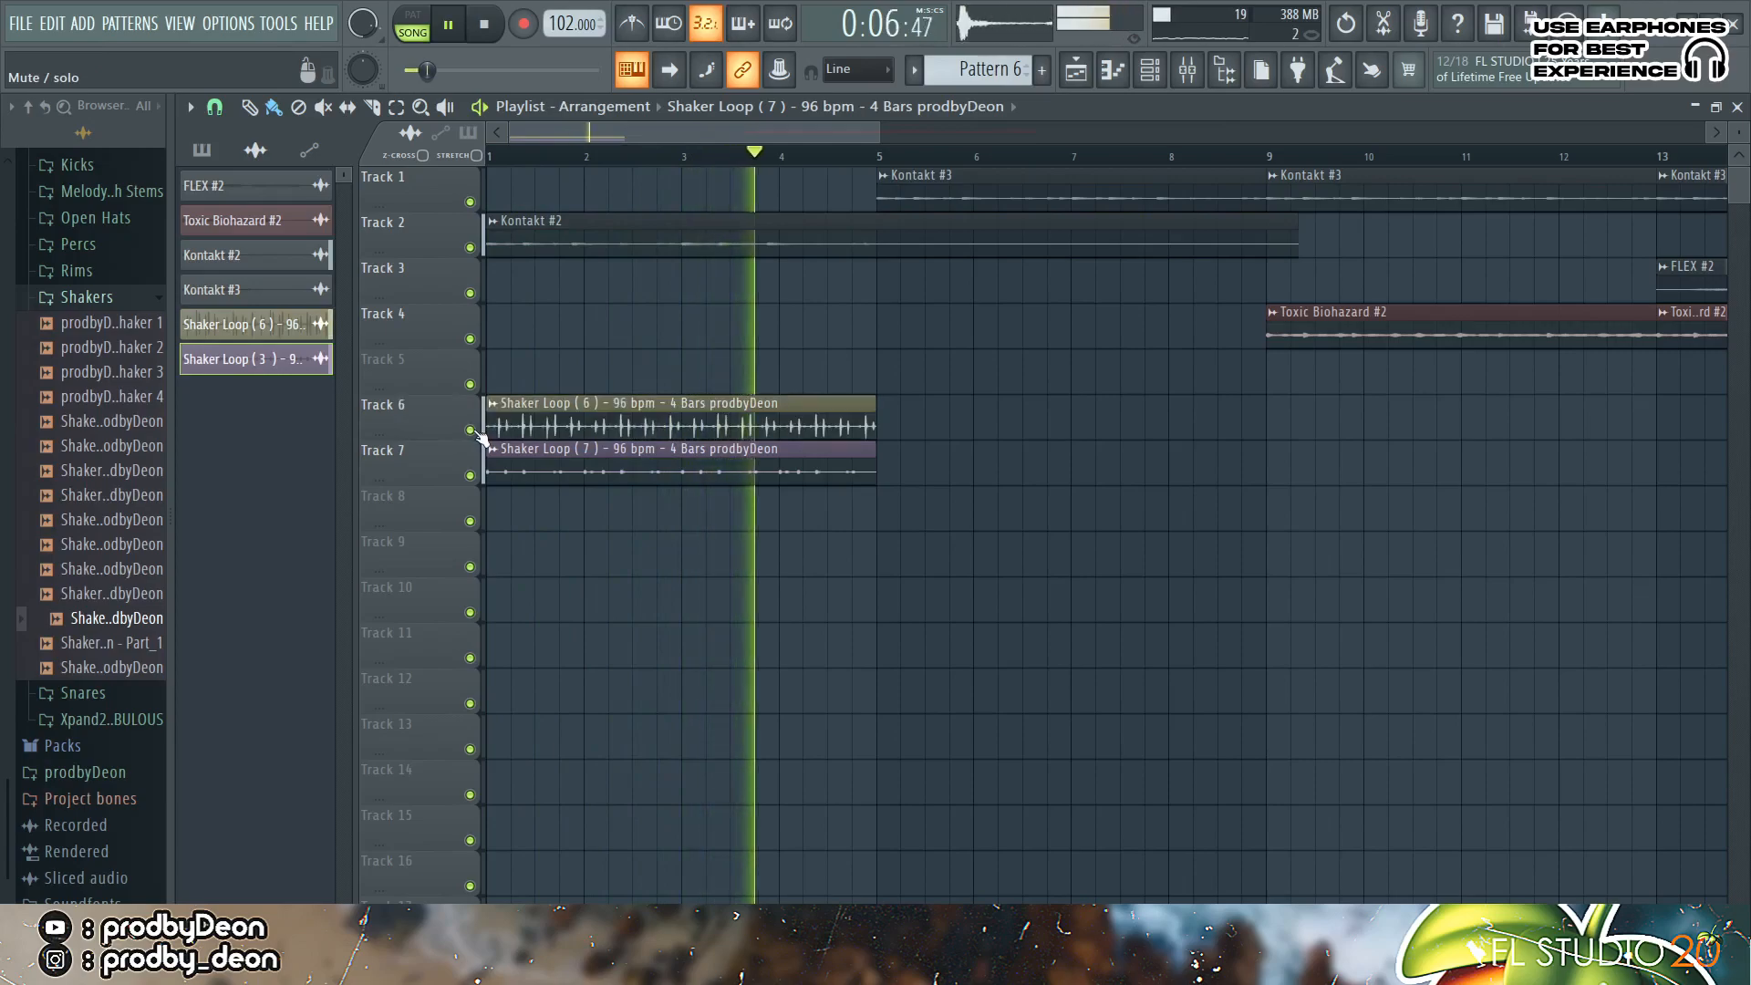
click(470, 475)
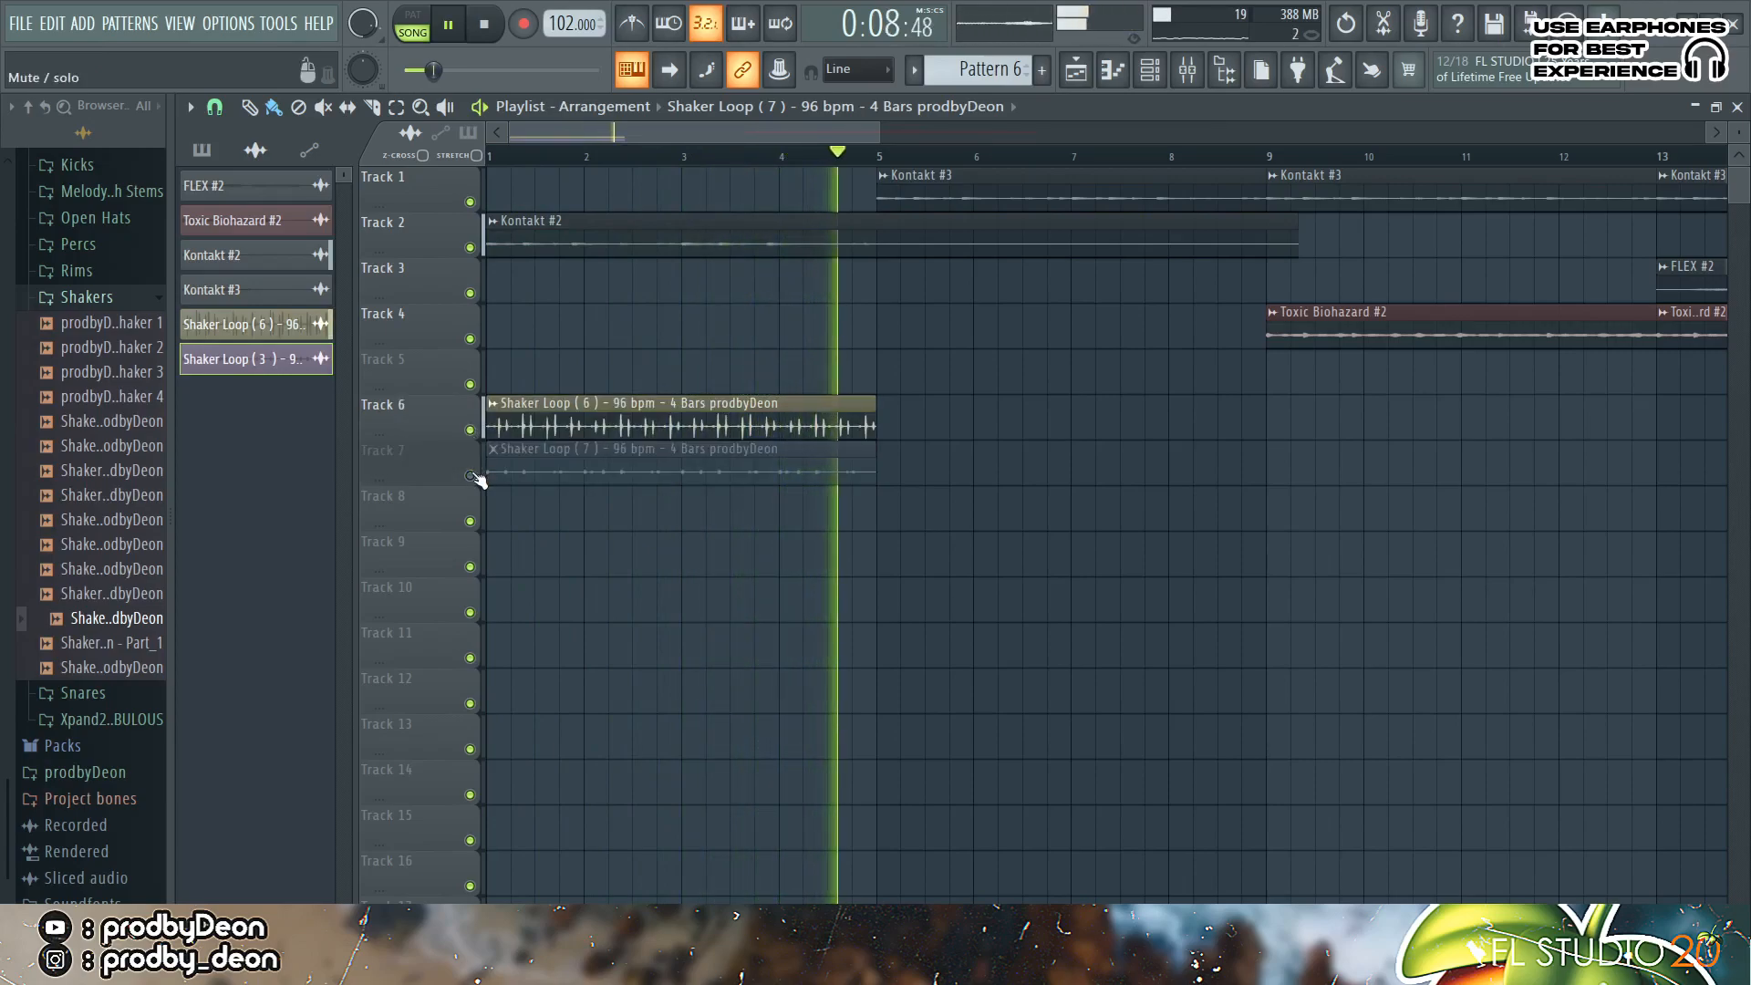
key(space)
click(471, 475)
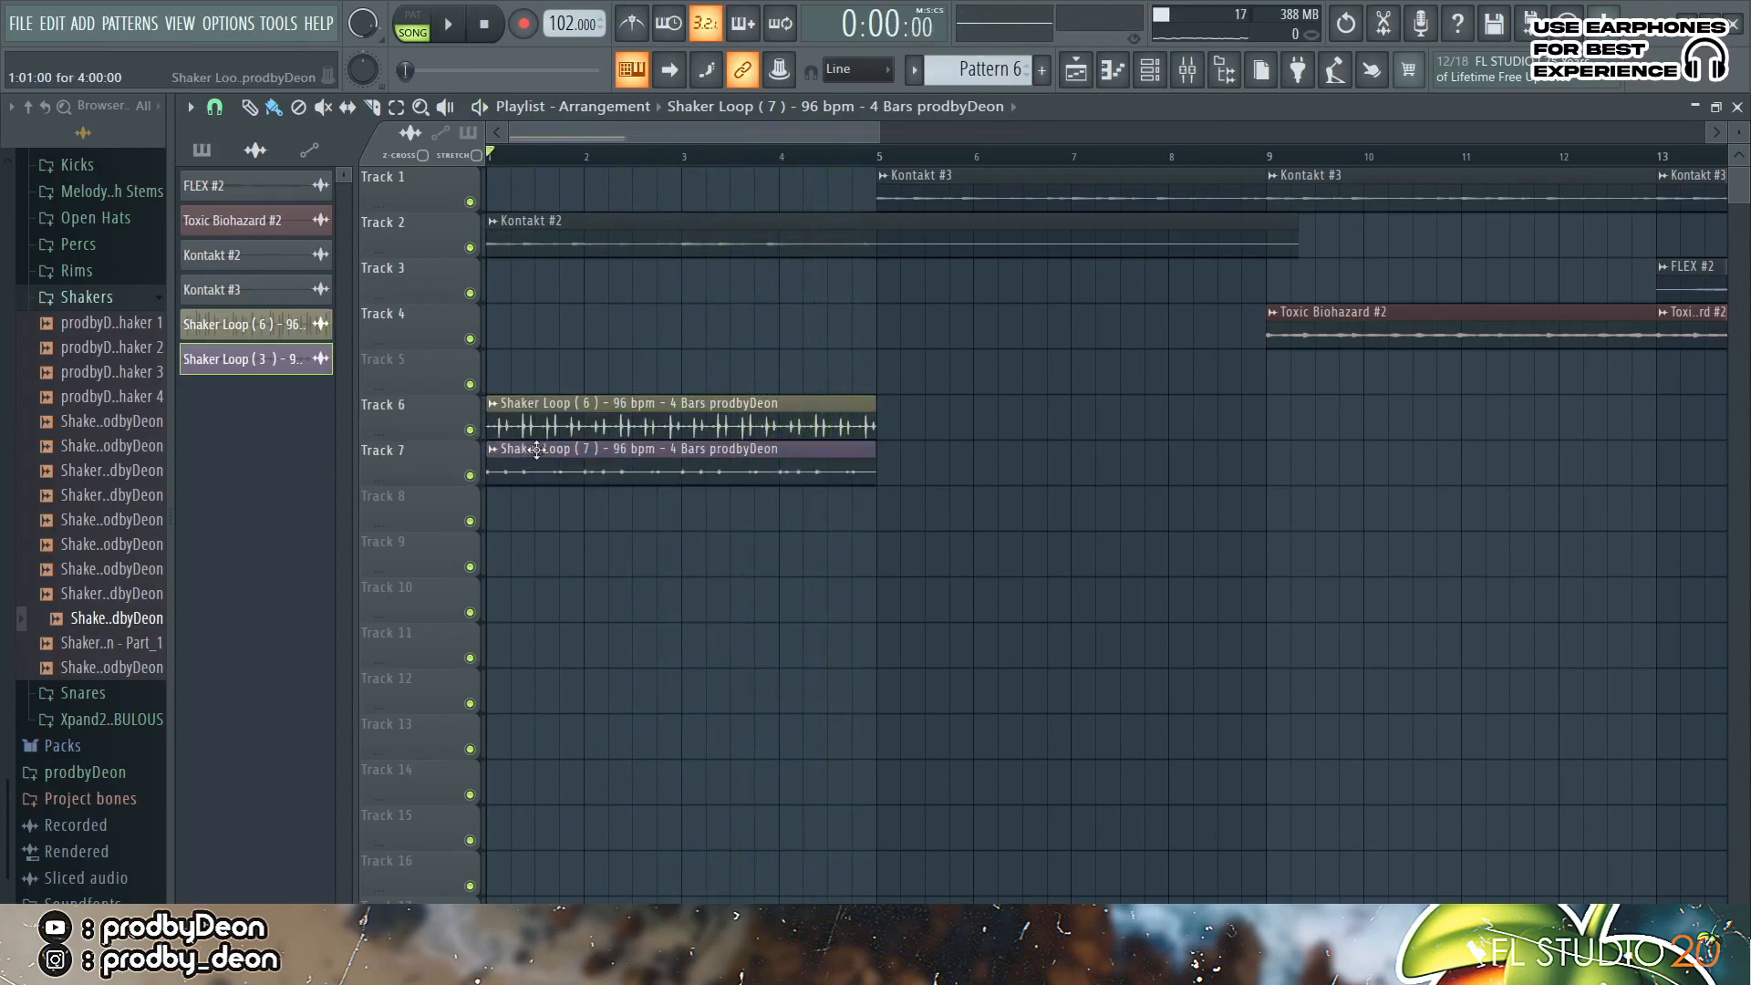
double_click(546, 429)
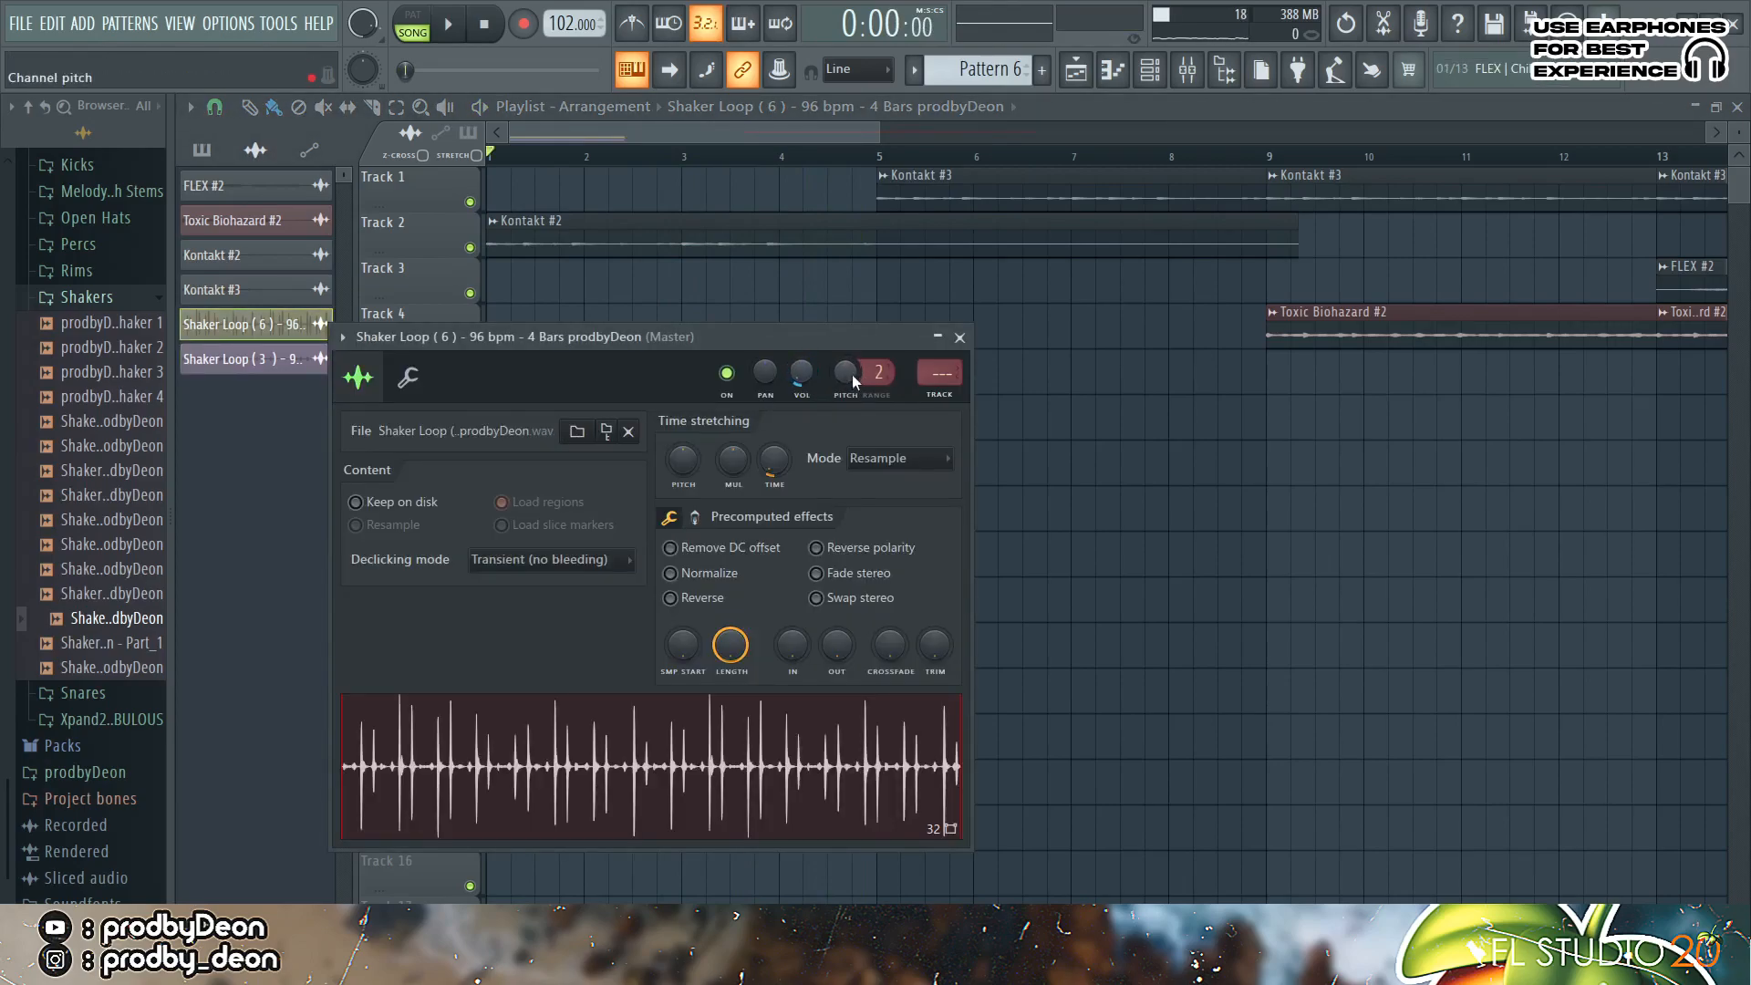
click(945, 339)
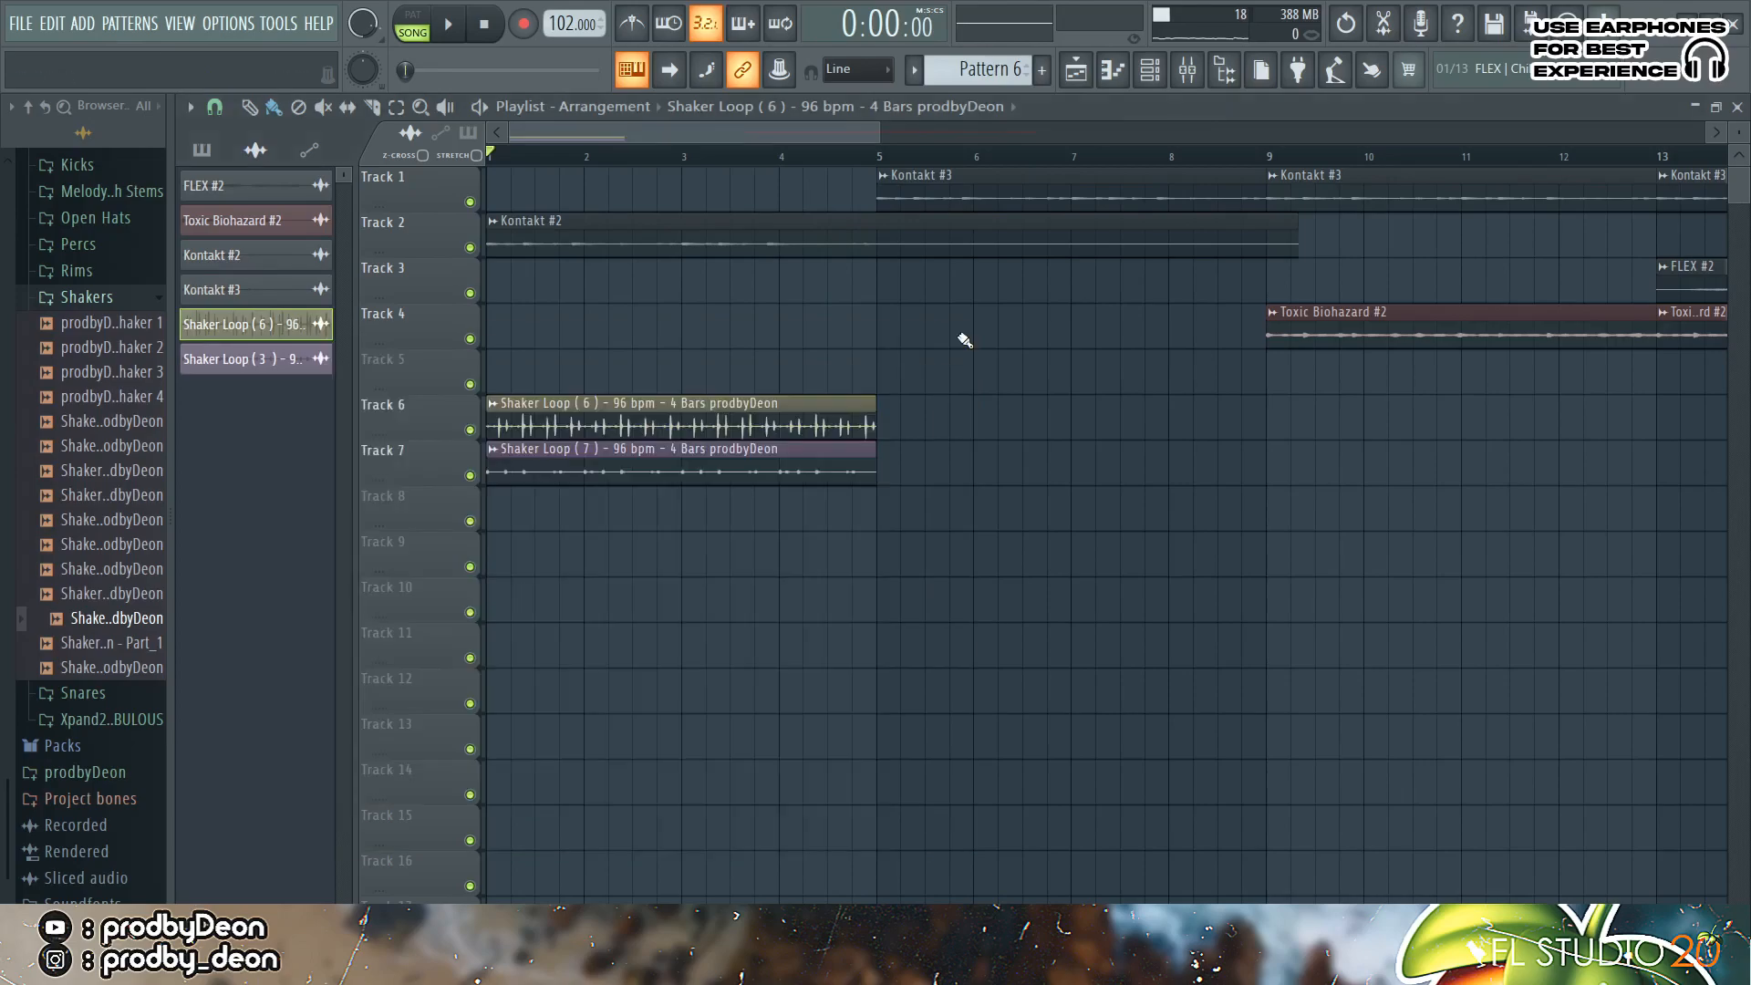
- Program both snare channels in Pattern 6 with hits on steps 4 and 13 of each of the four bars
key(F6)
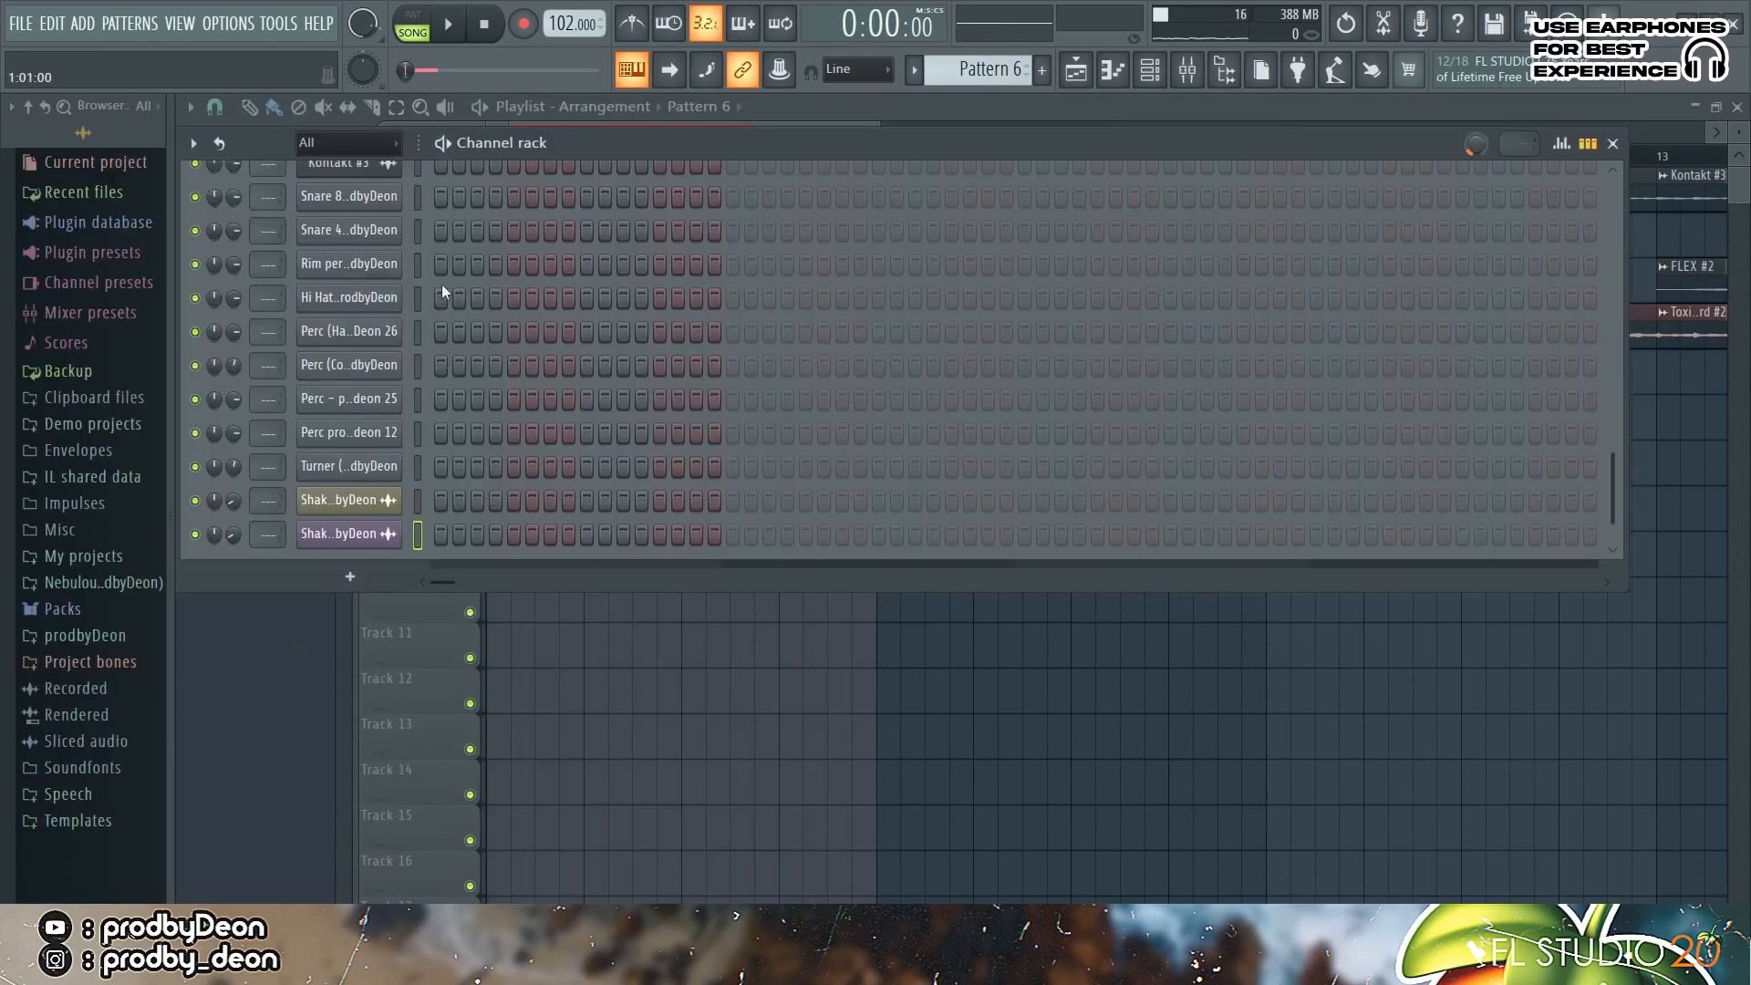
click(417, 197)
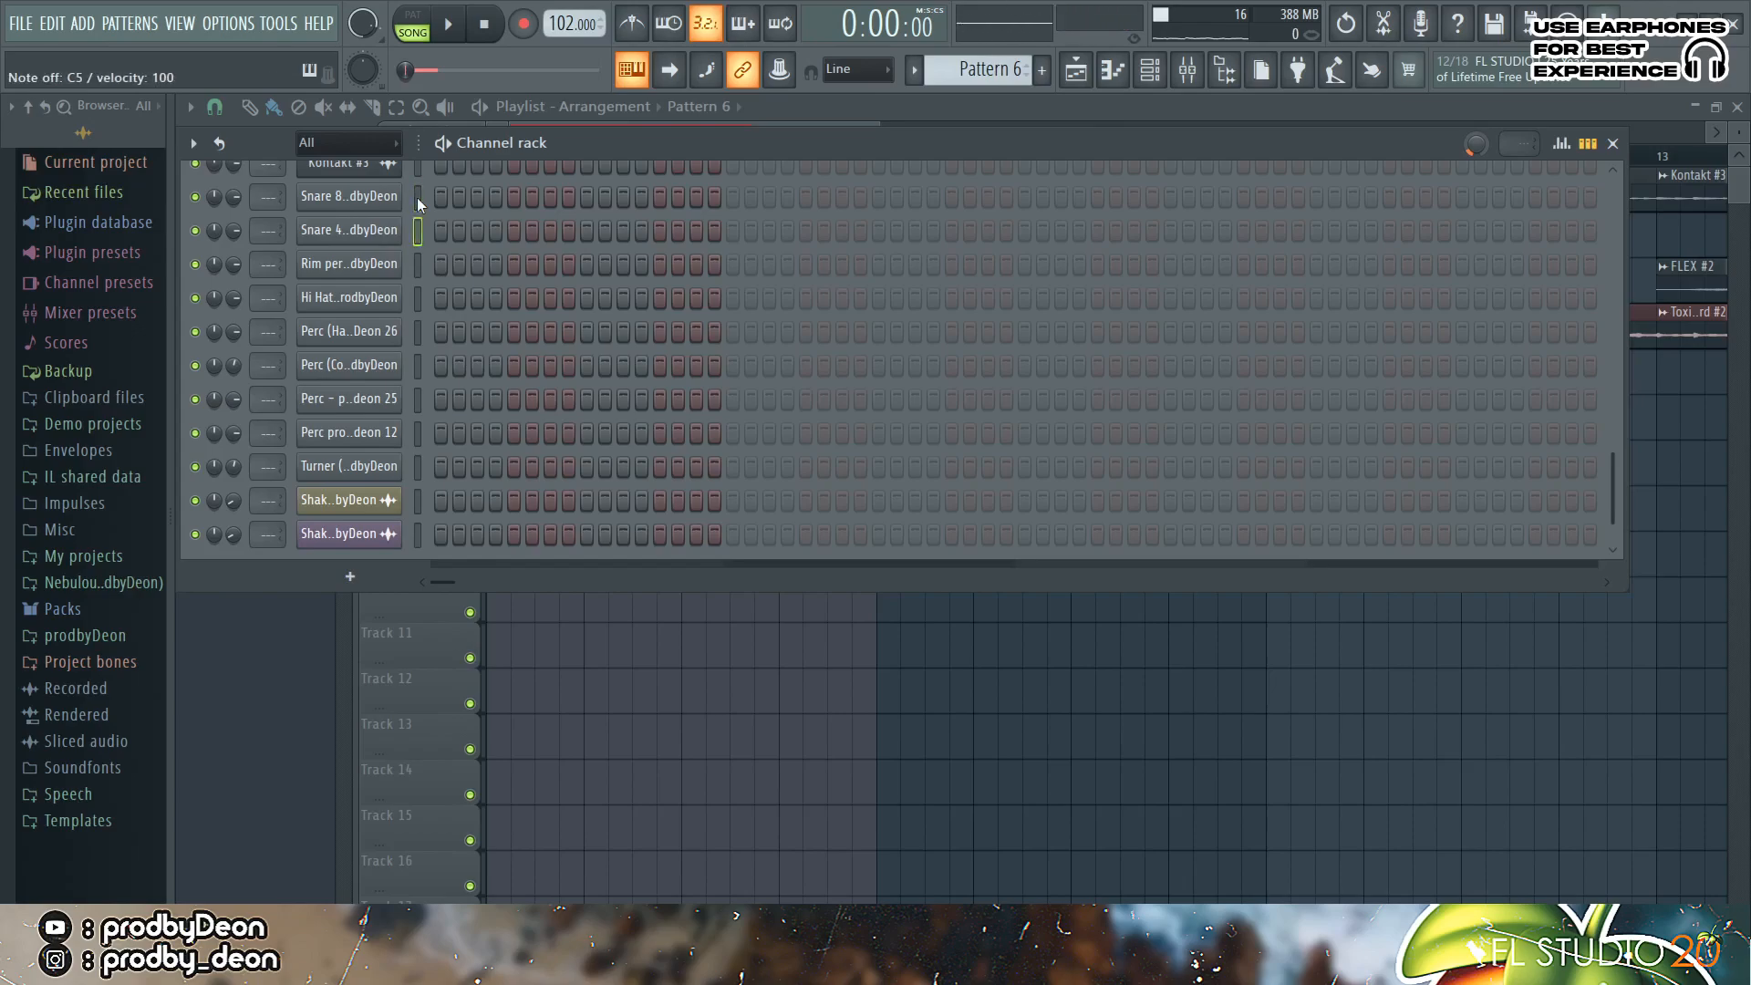
click(496, 198)
click(495, 231)
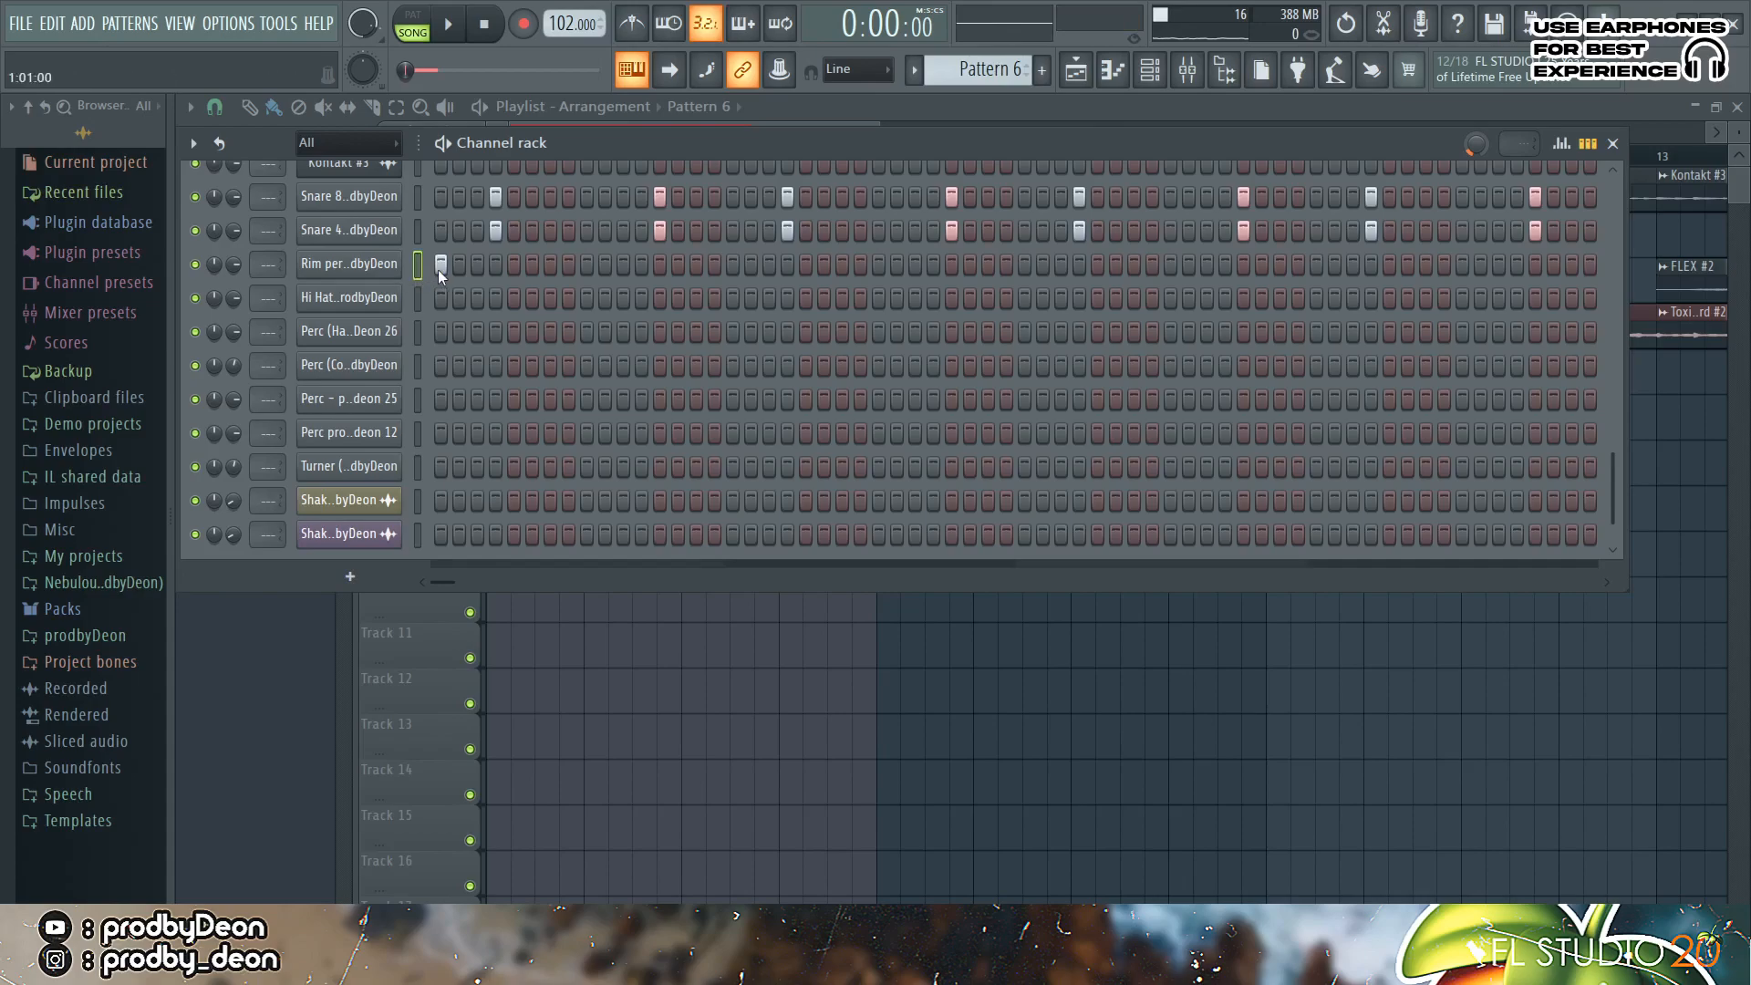
- Program the rim channel with hits on steps 1, 7 and 11 of all four bars, checking it against the playback
key(space)
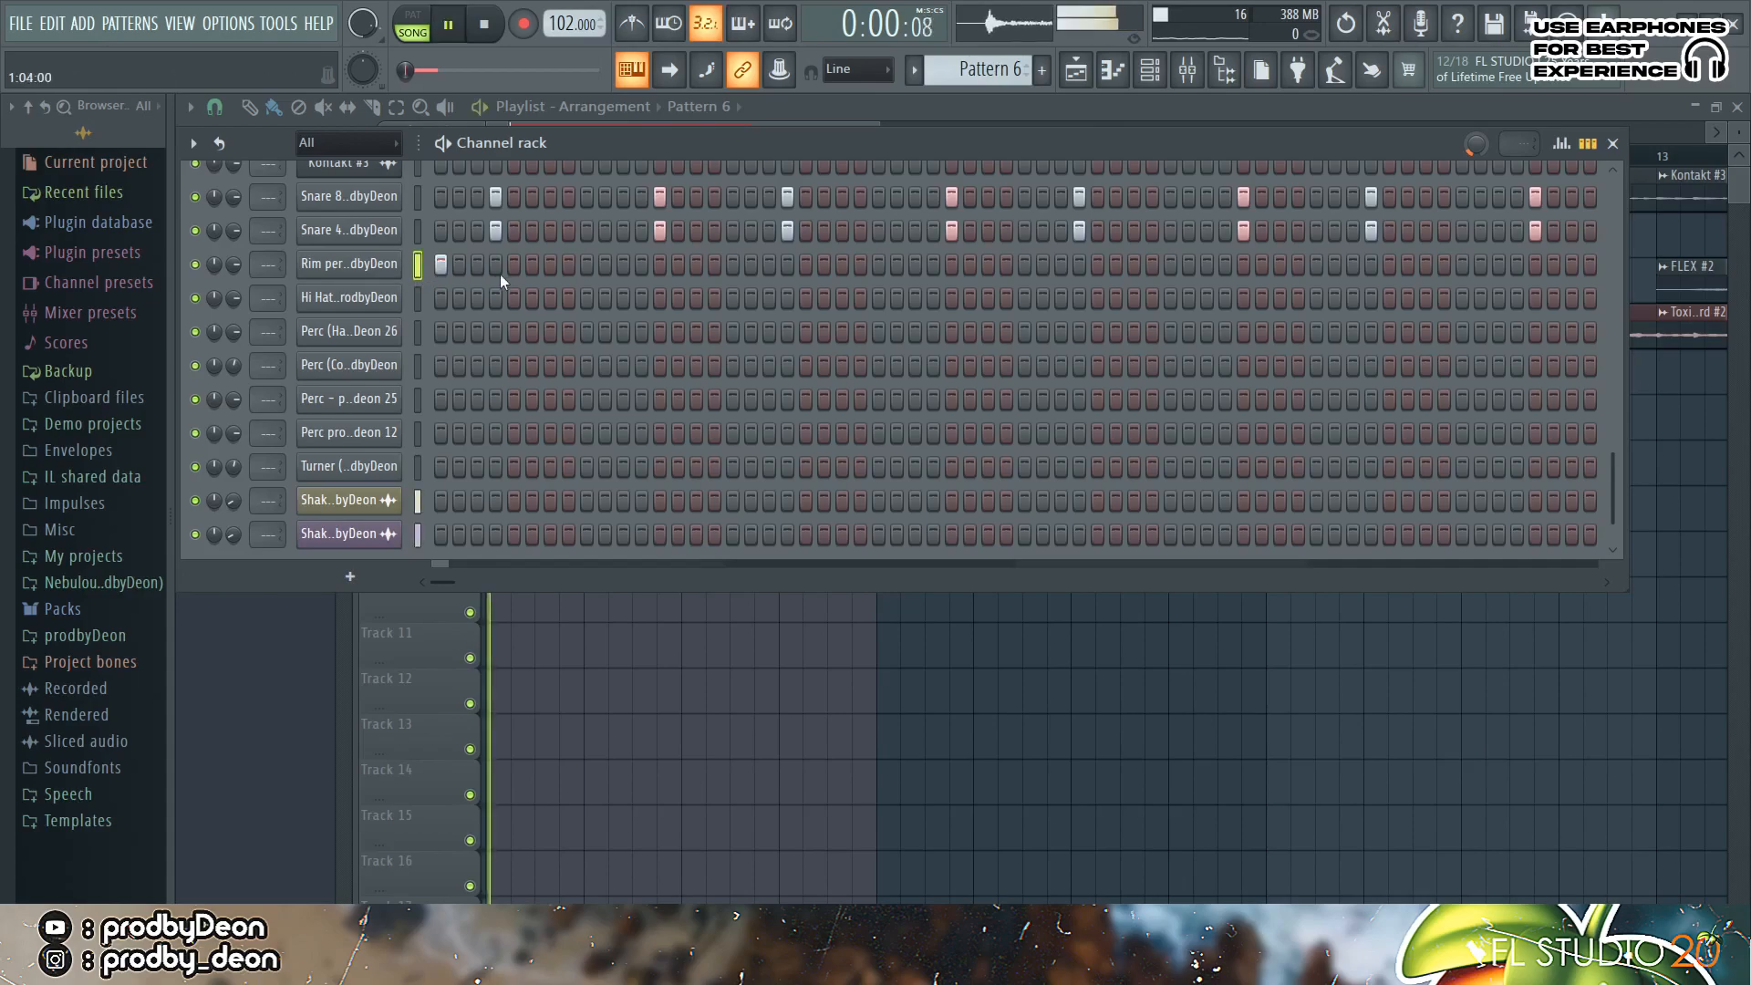
click(549, 267)
click(729, 266)
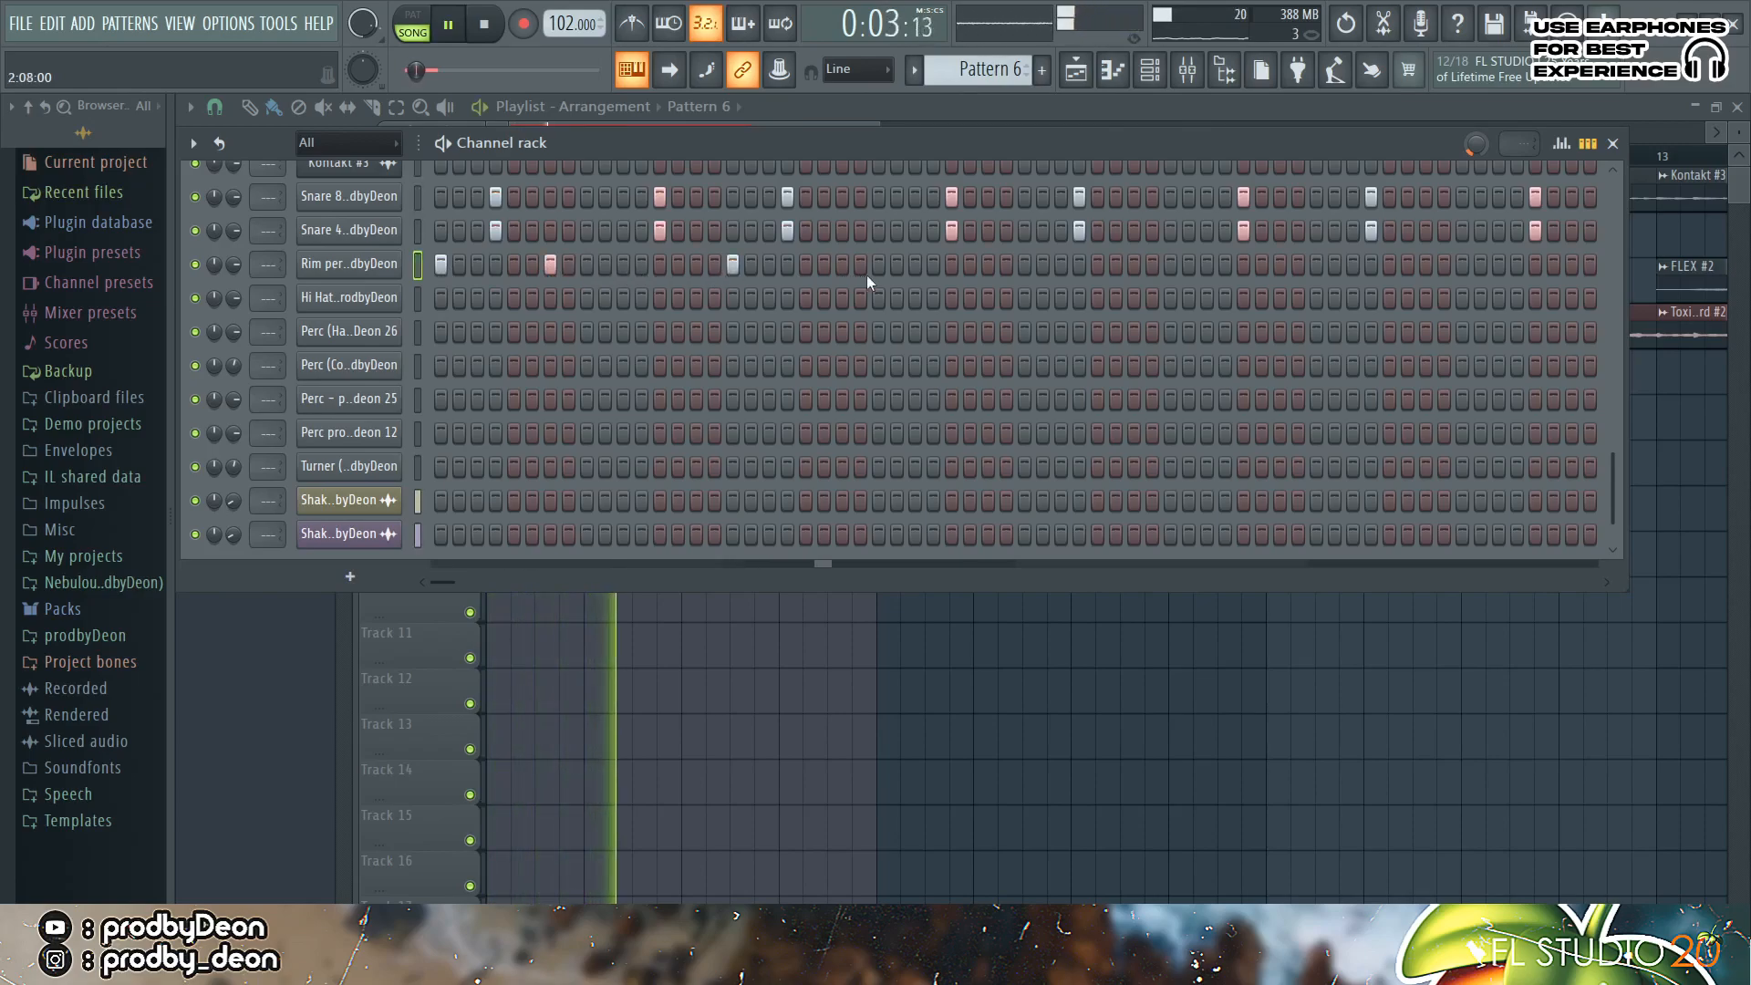
click(840, 266)
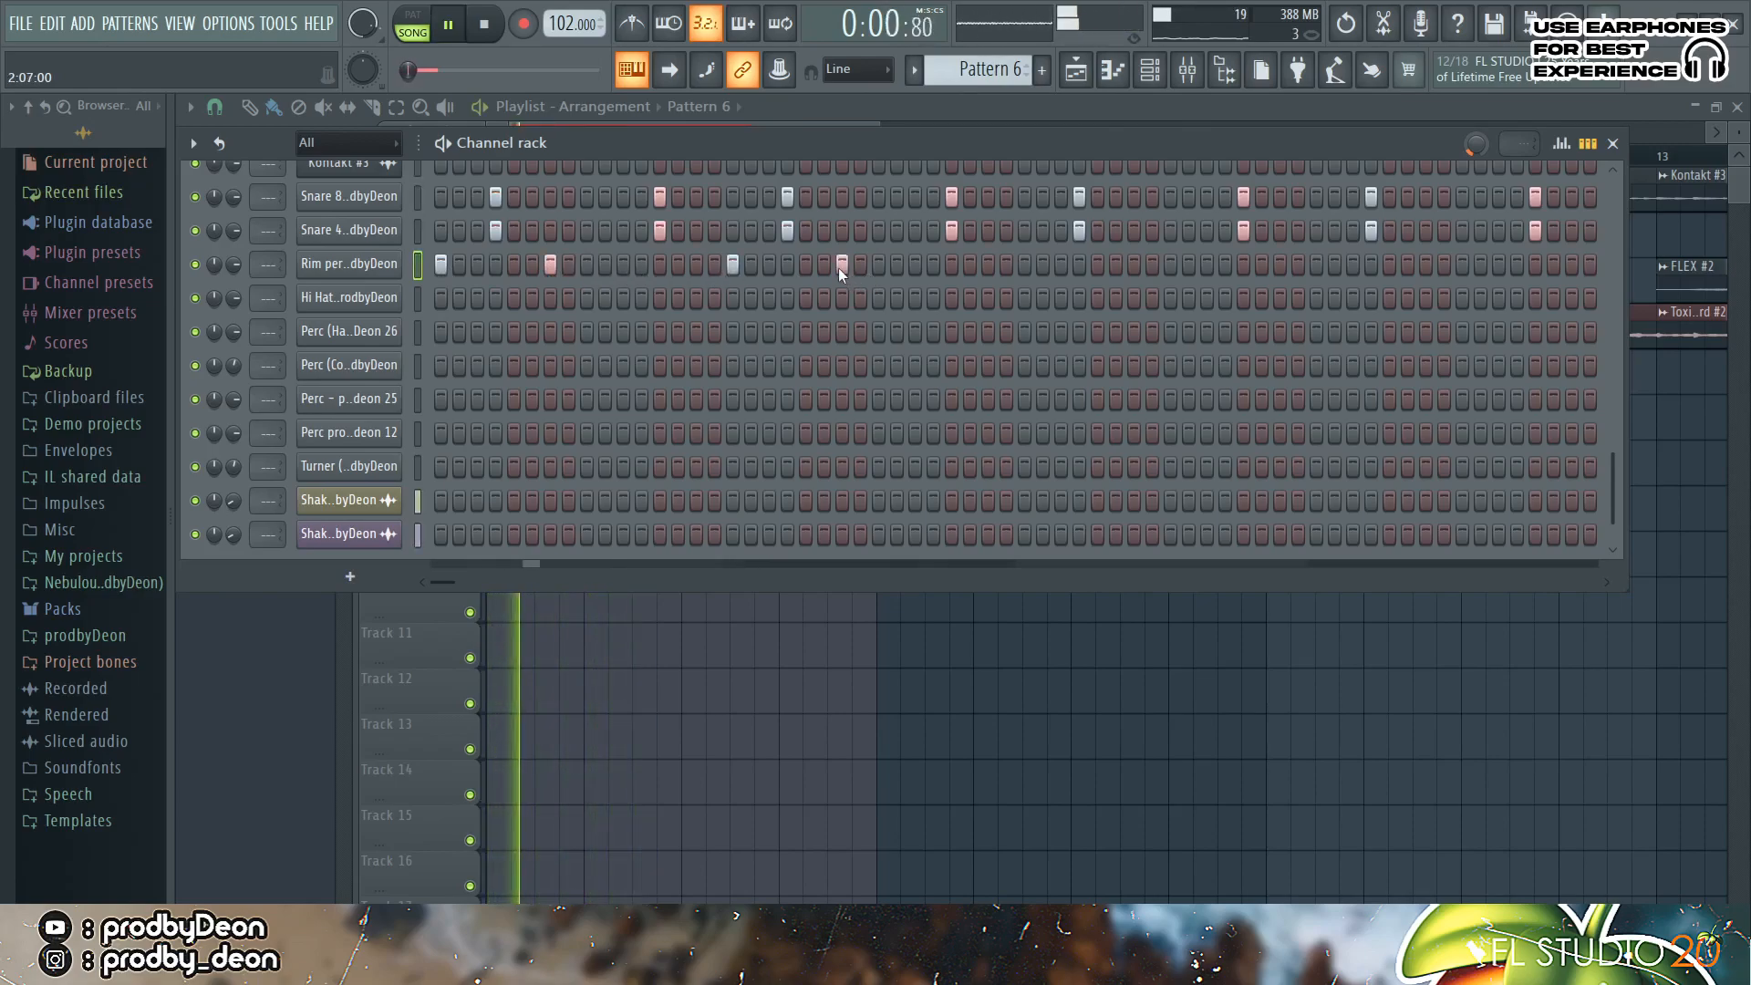
key(space)
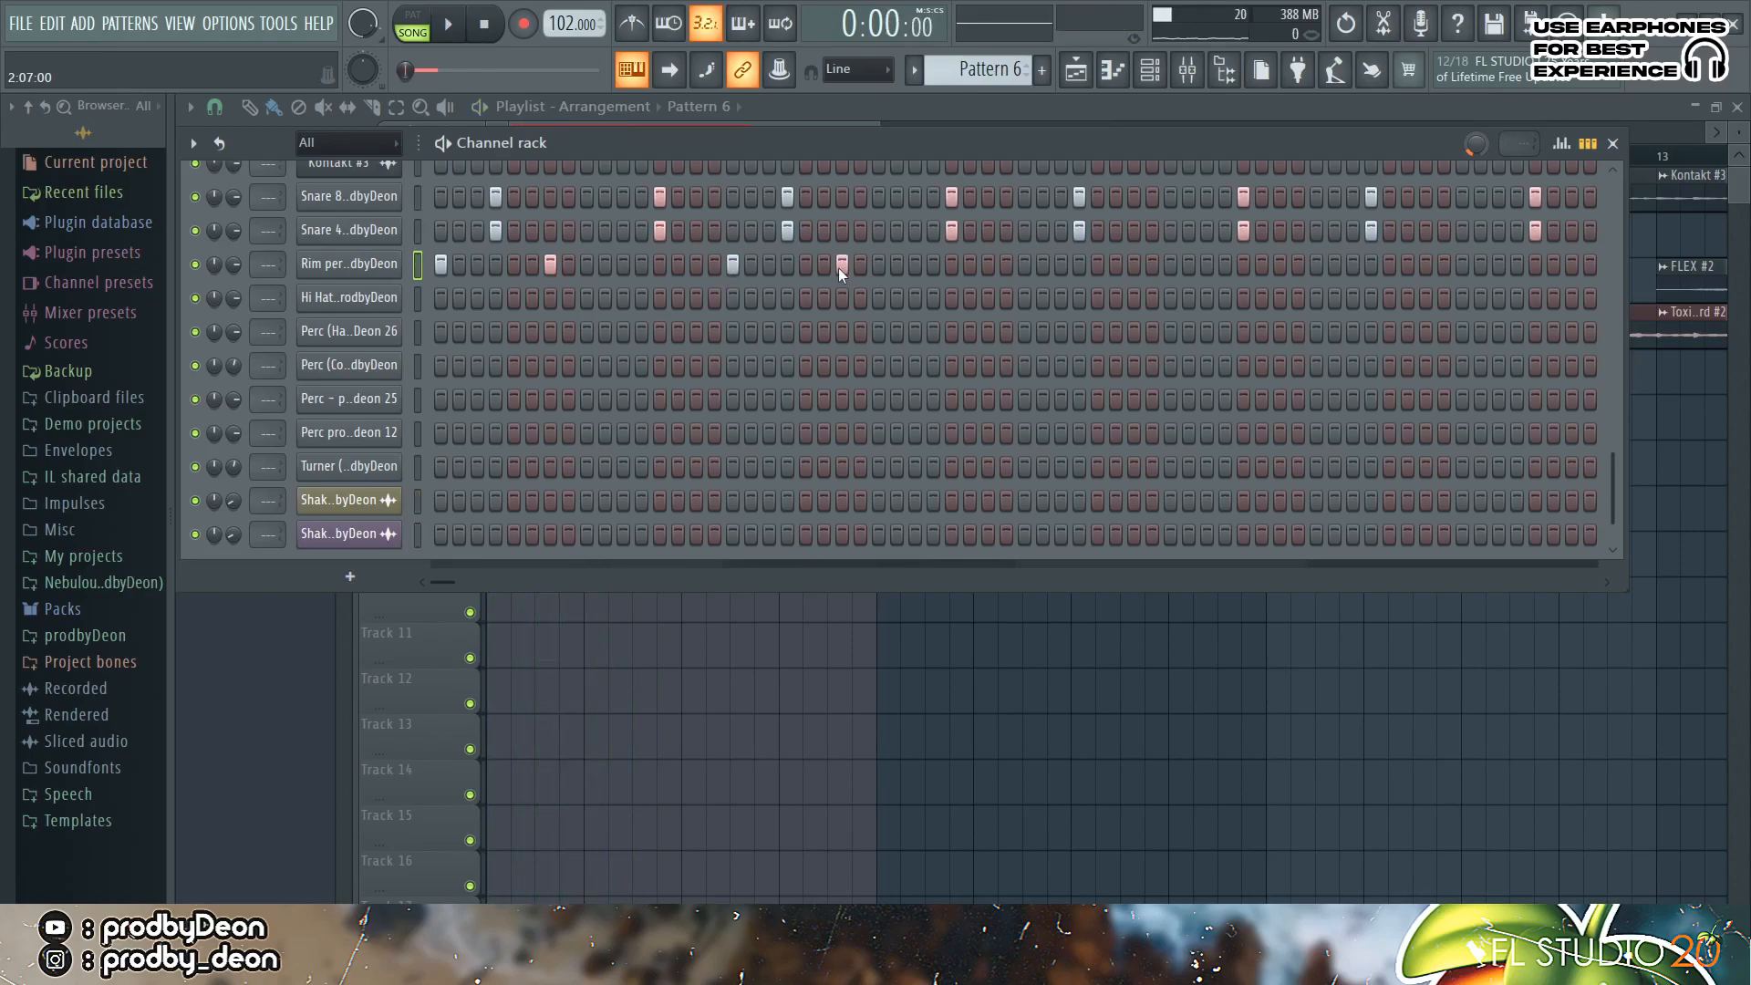
click(624, 267)
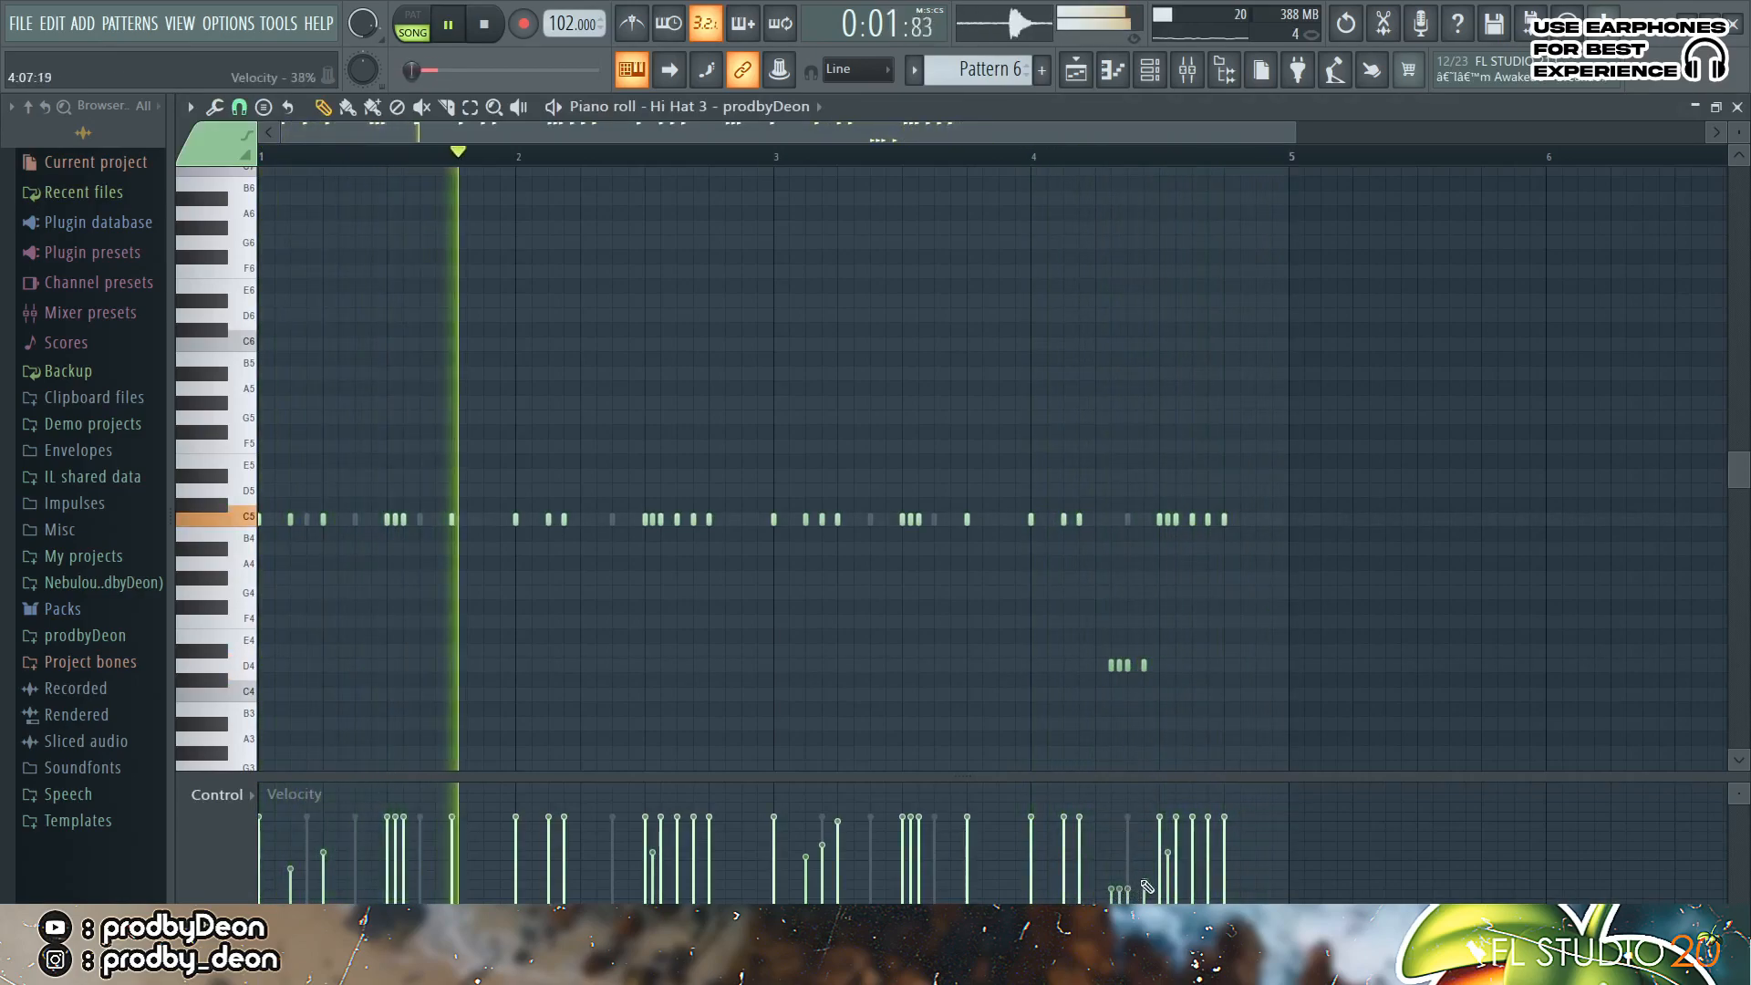
- Adjust the velocities of the four low D4 hi-hat notes in bar 4, setting the last to about 44%
drag(1145, 895, 1104, 921)
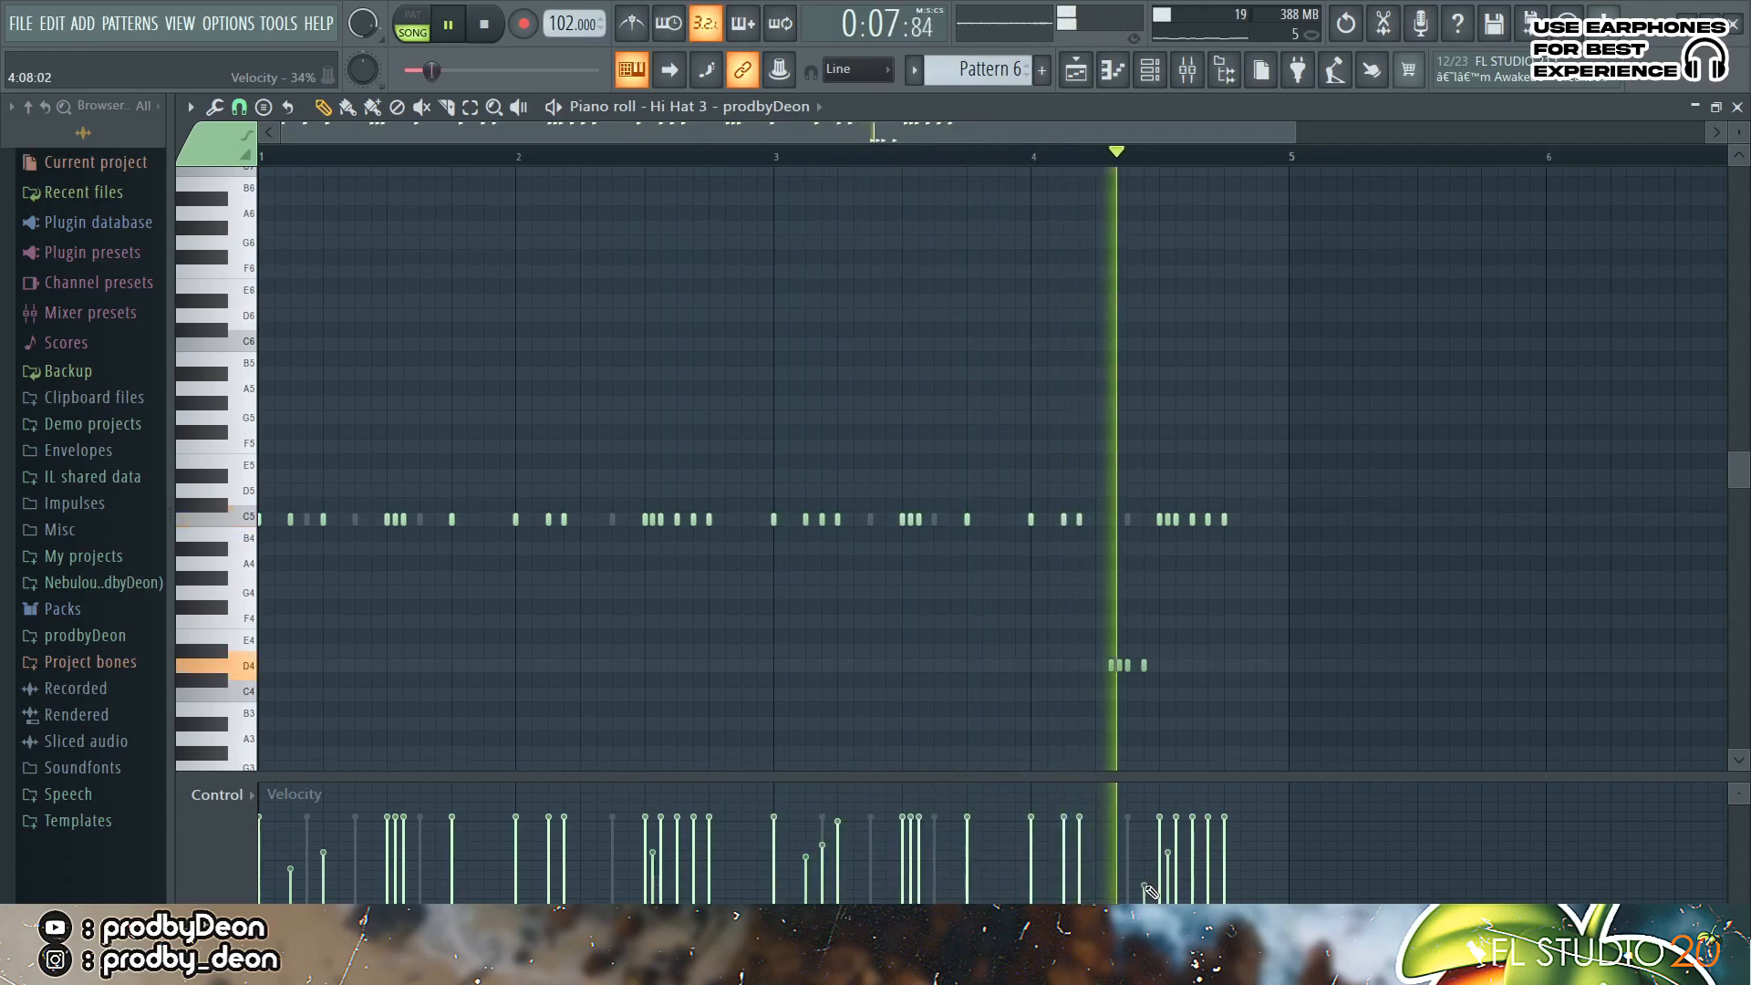
key(space)
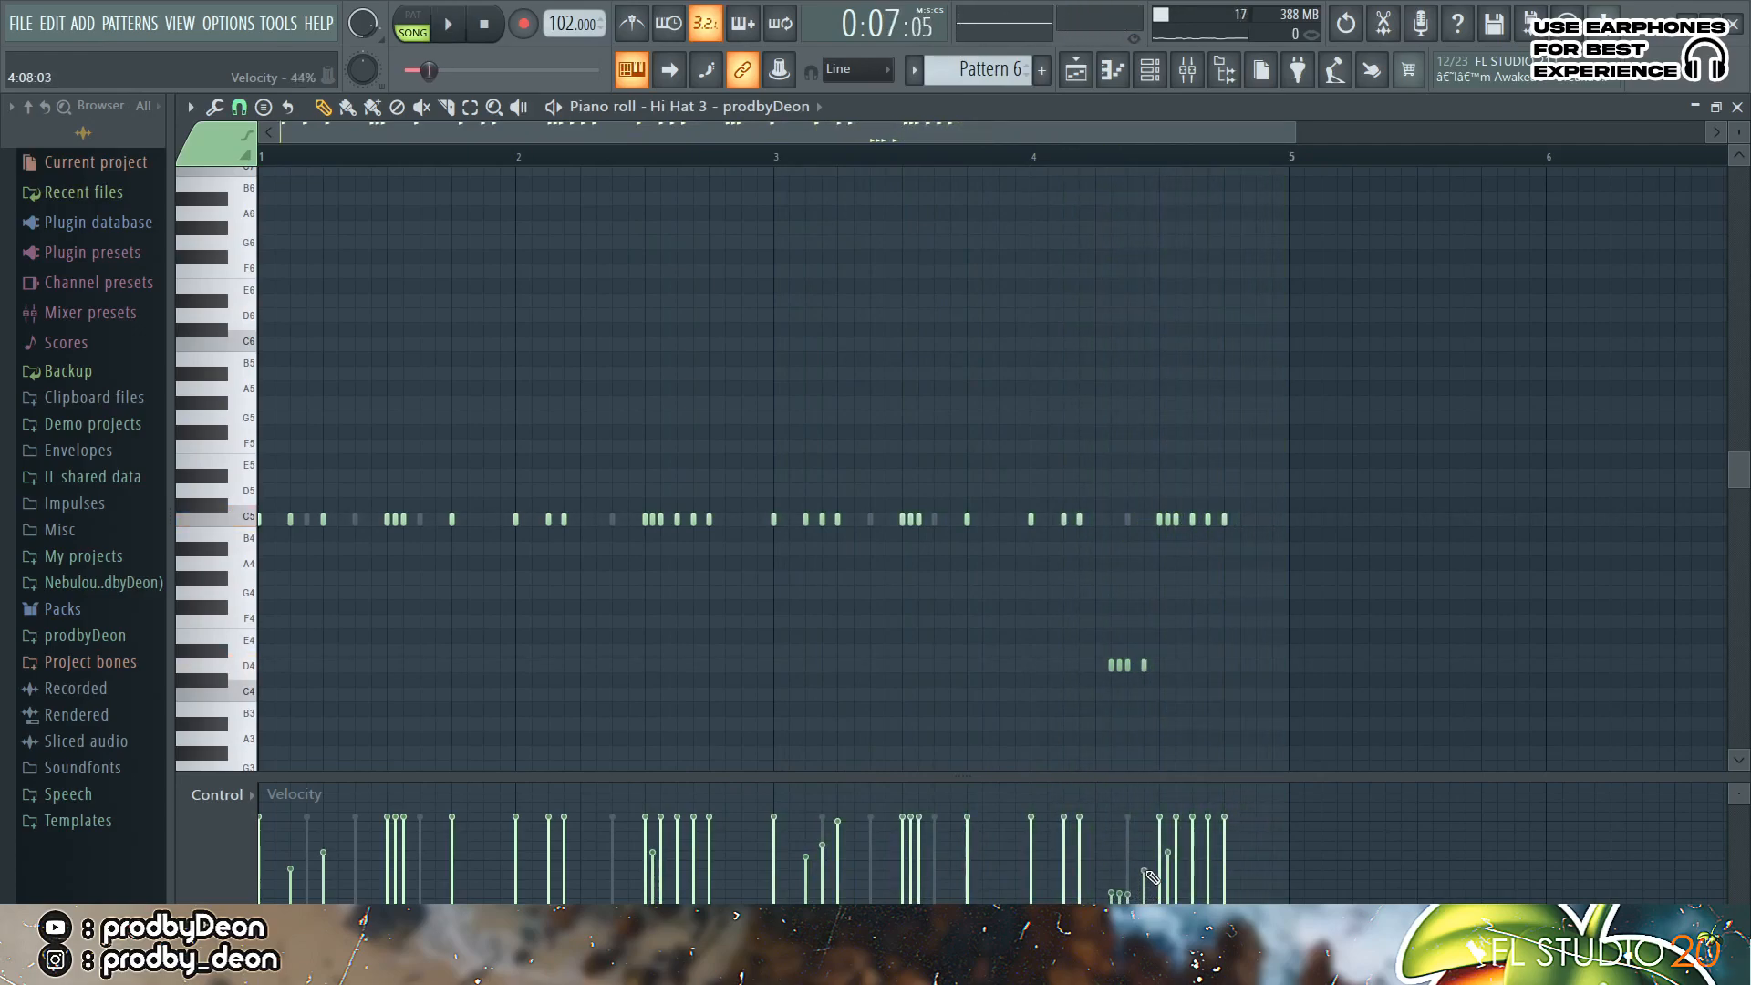
click(1182, 69)
- Program the Perc 26 channel with a hit on step 12 of bars 1 and 3 while auditioning the beat
key(space)
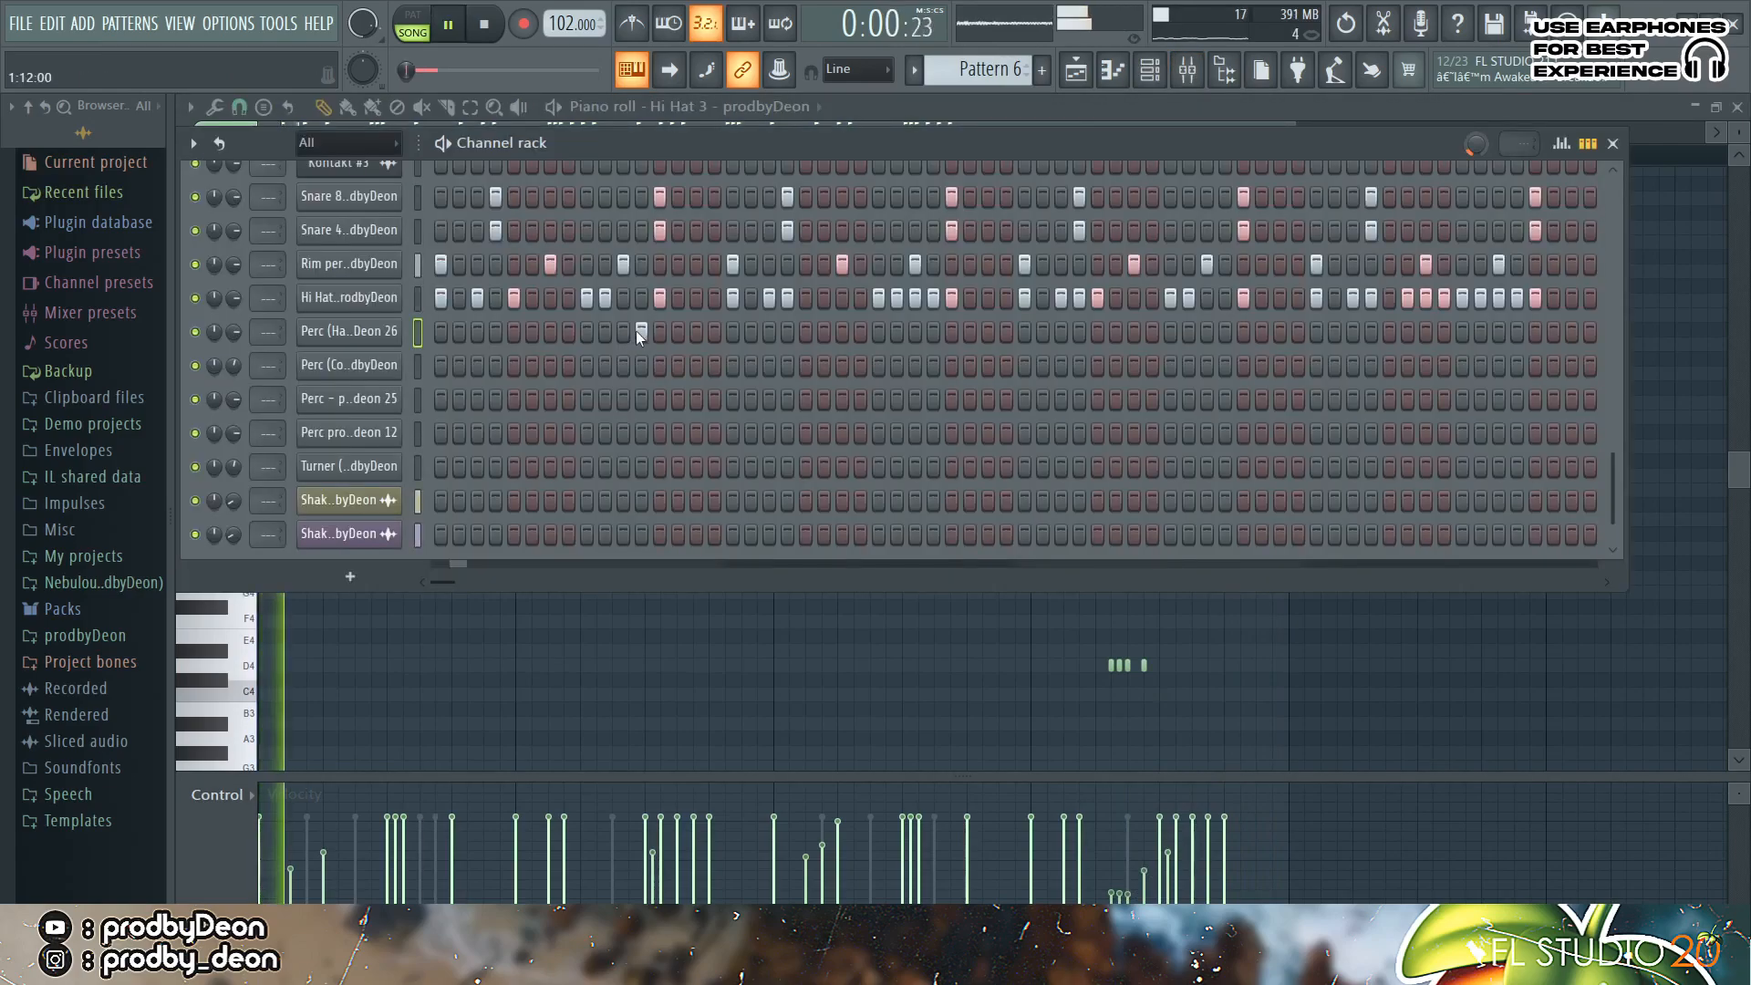
click(934, 334)
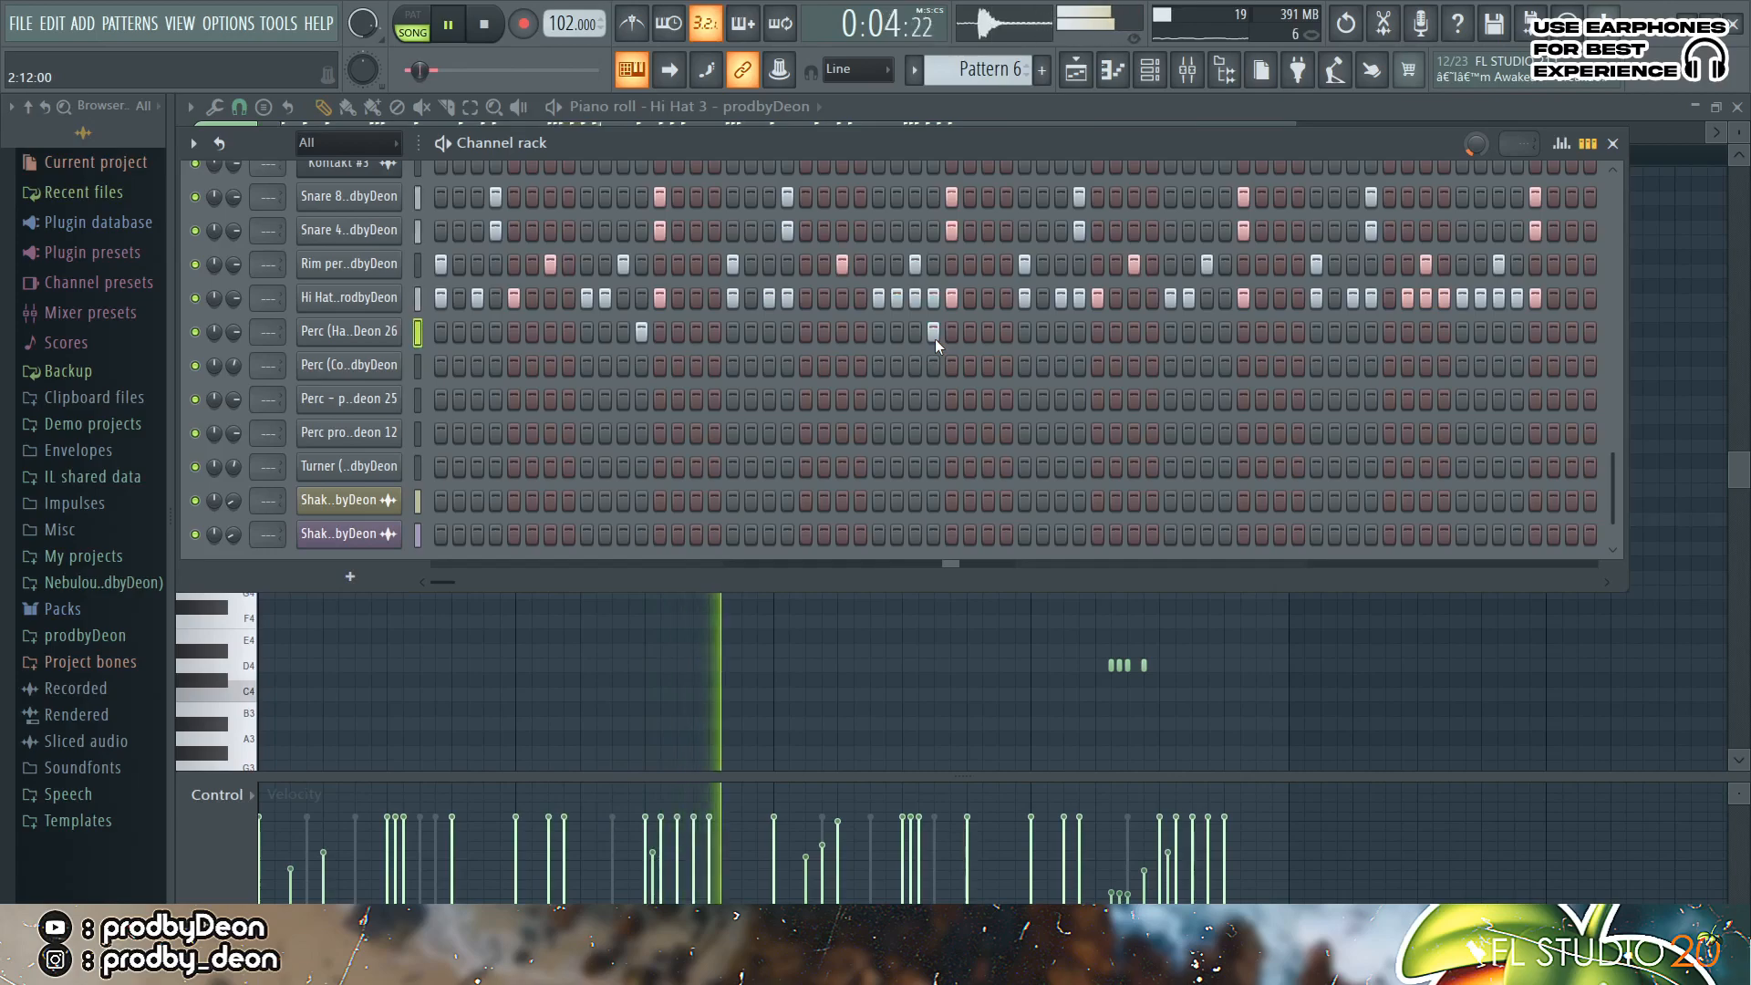
key(space)
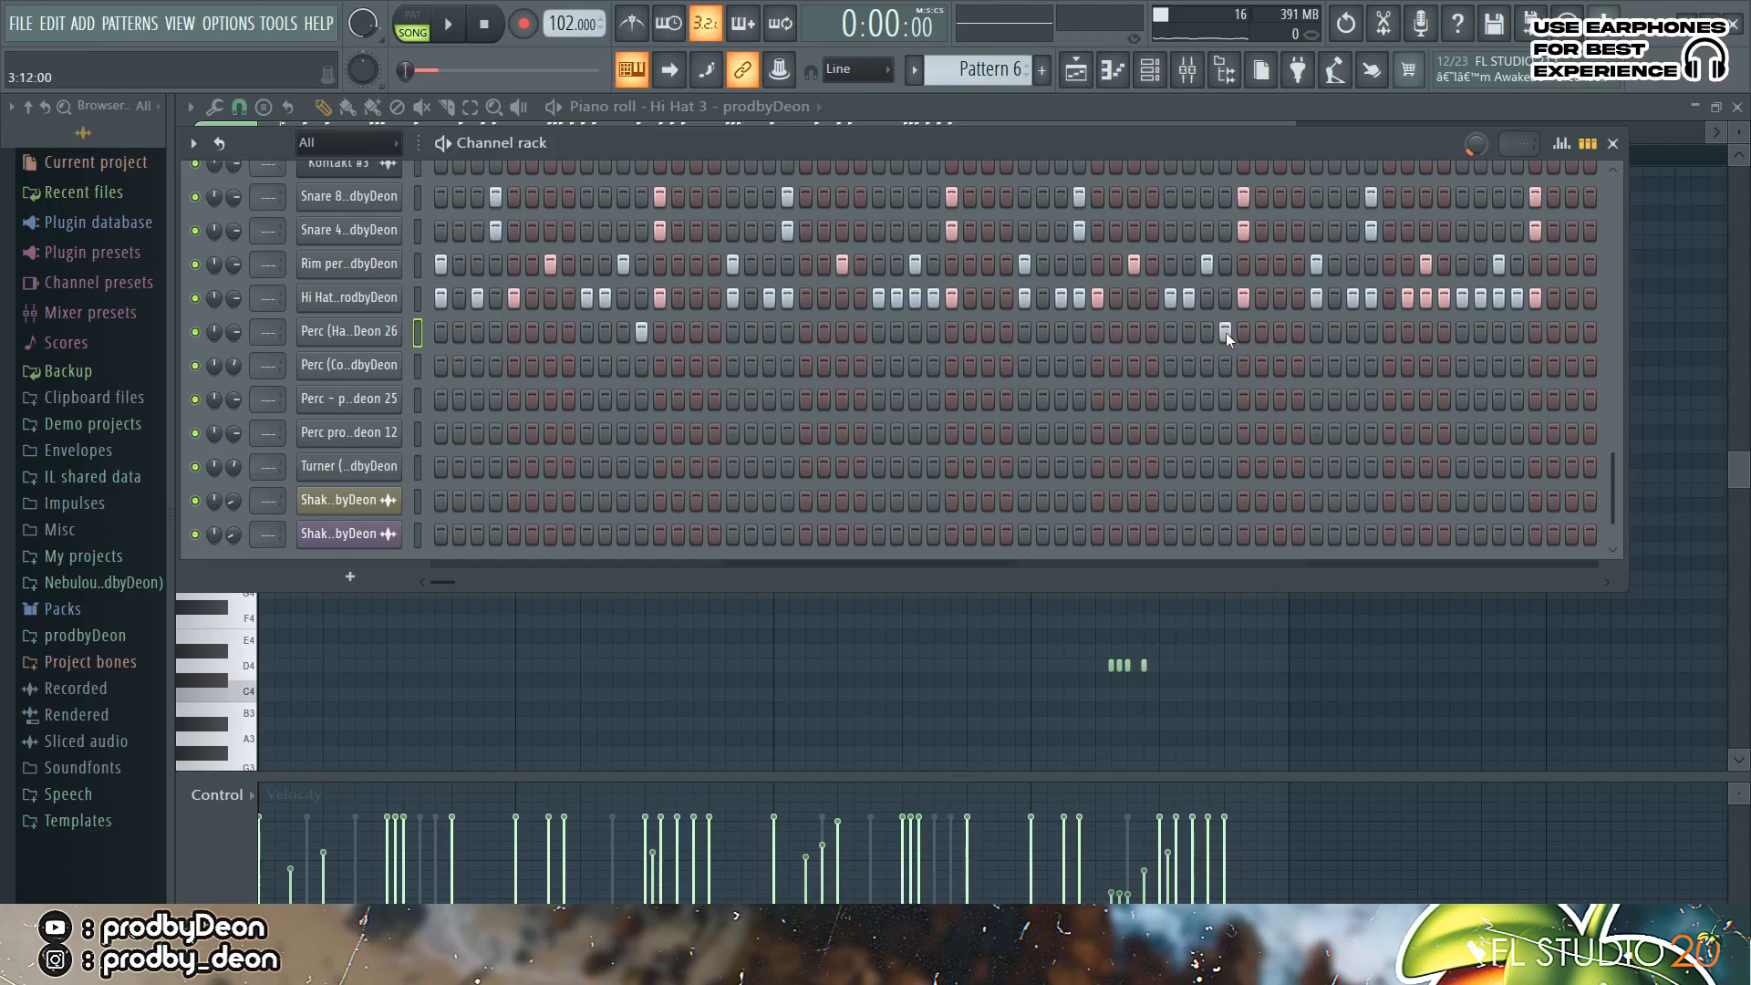
- Try positions for the Perc (Co...) hit during playback and place it on step 12 of bars 2 and 4
key(q)
click(487, 368)
key(space)
key(space)
key(space)
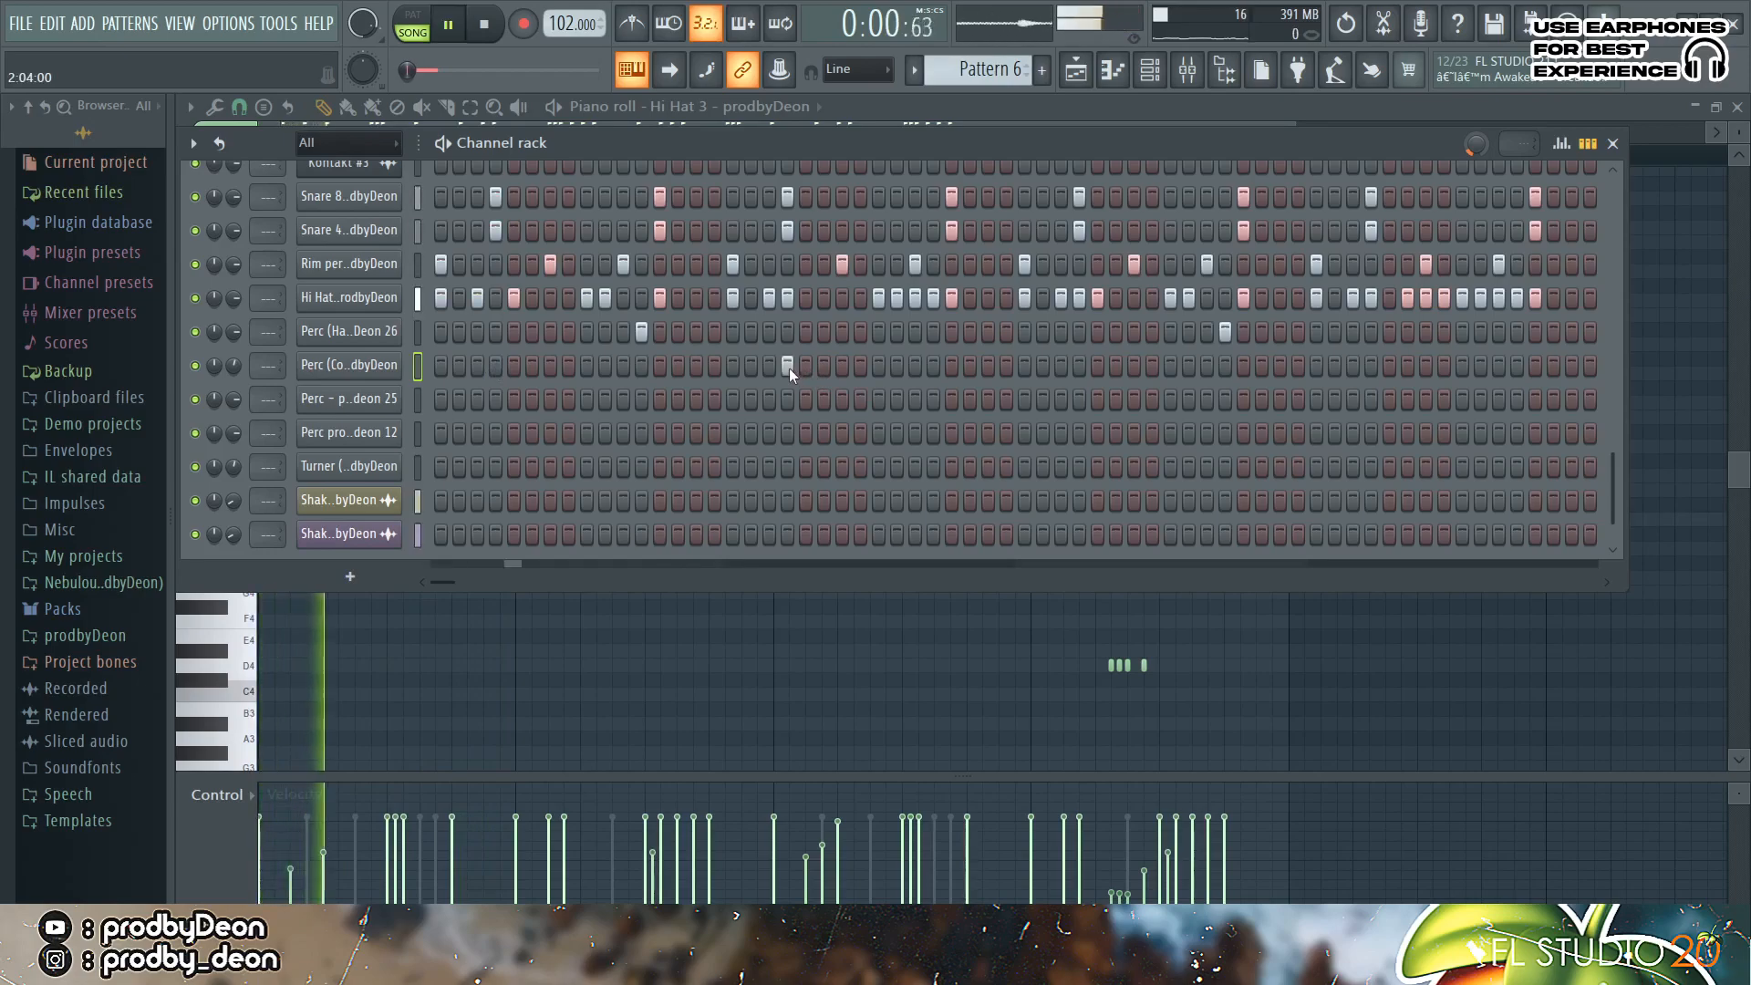
click(788, 366)
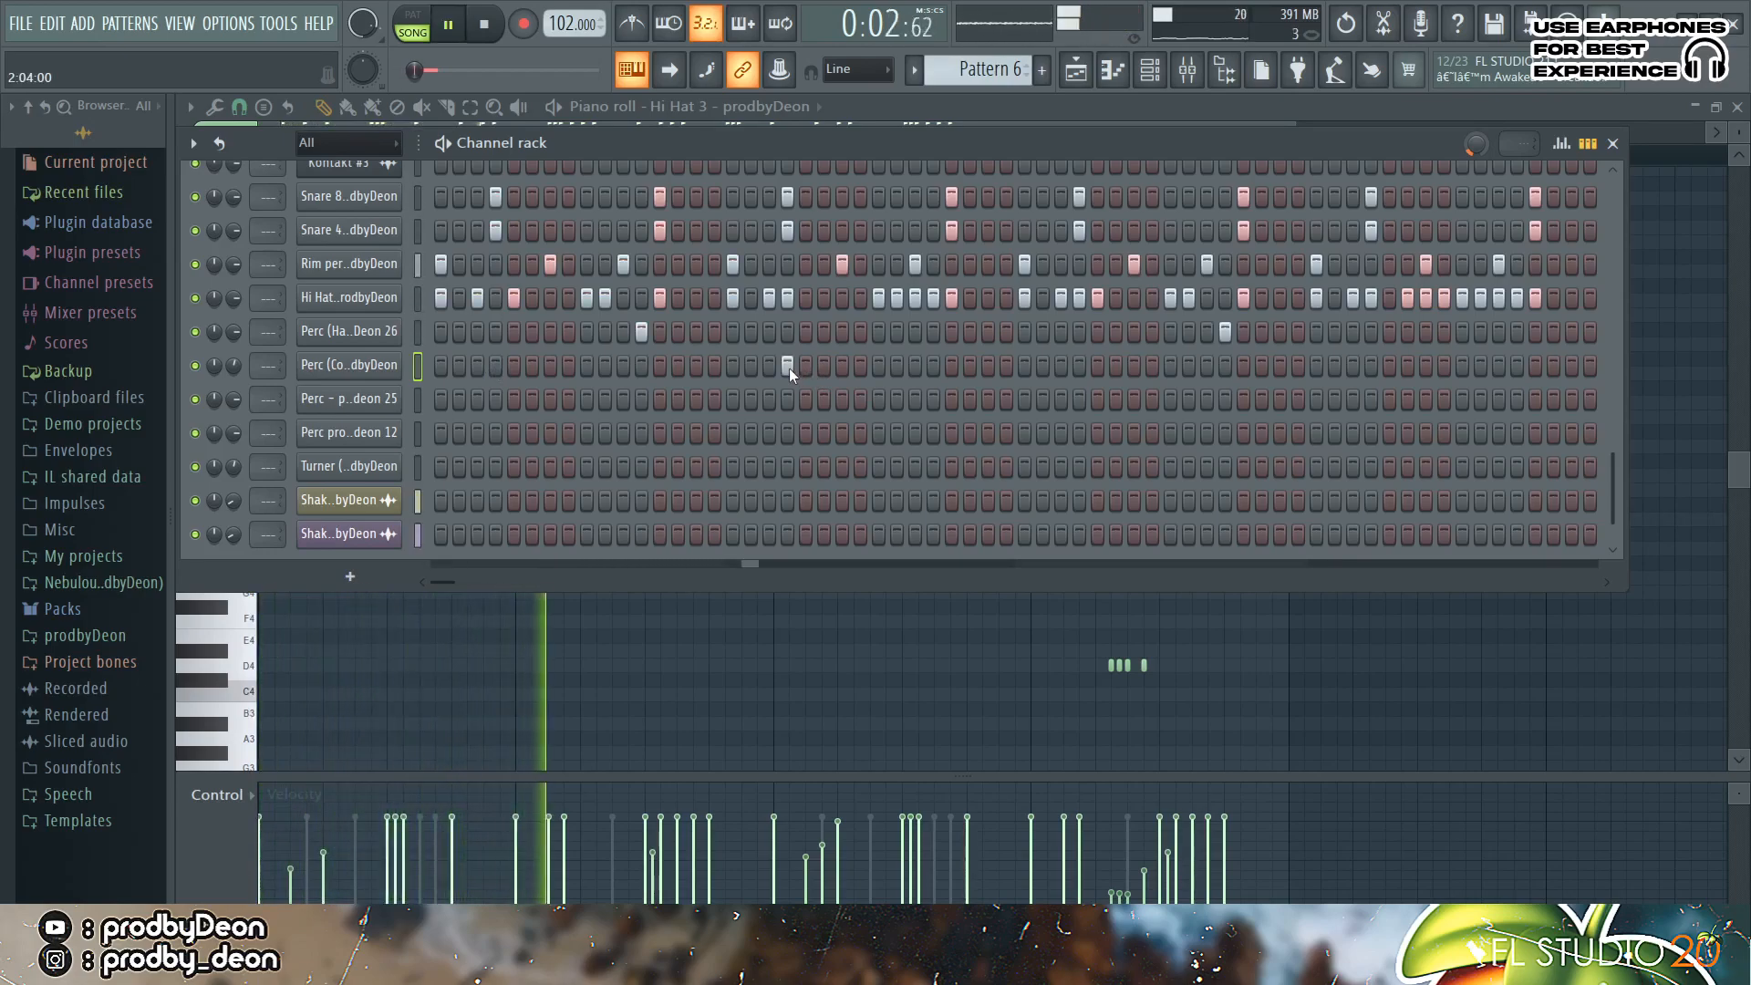
click(790, 366)
click(932, 366)
key(space)
key(space)
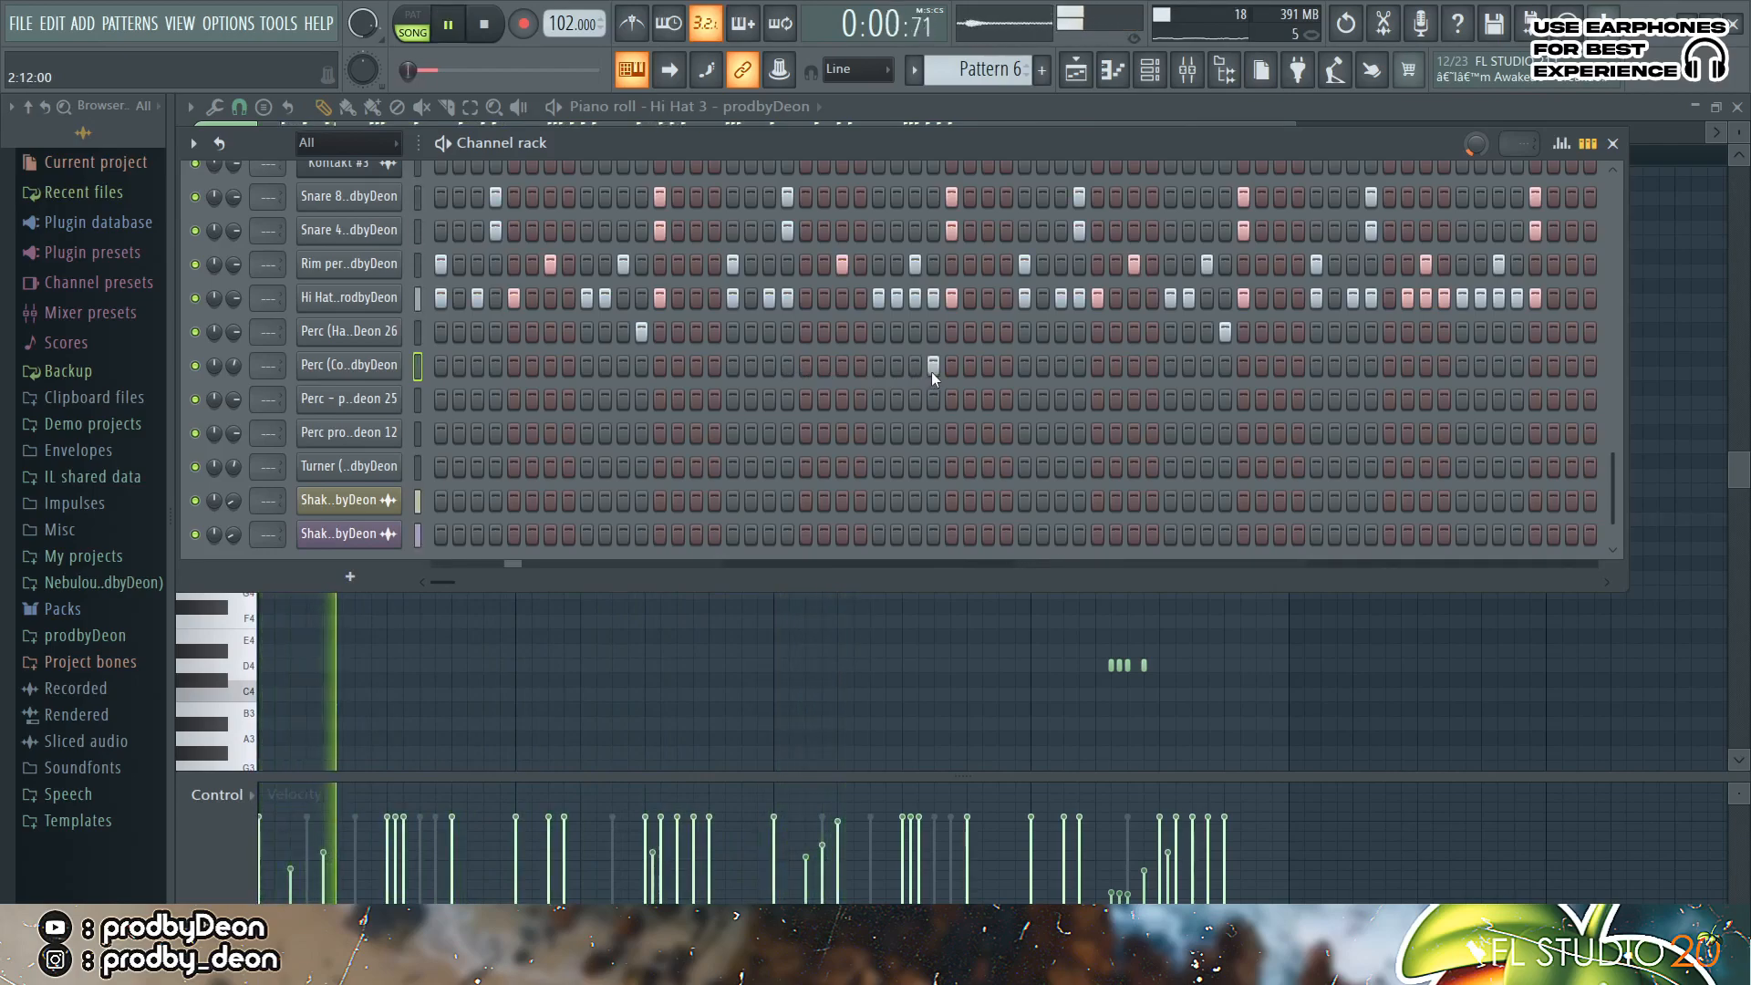
click(1516, 365)
- Program Perc 25 on step 15 and Perc 12 on step 4 of all four bars, and play back the pattern
key(space)
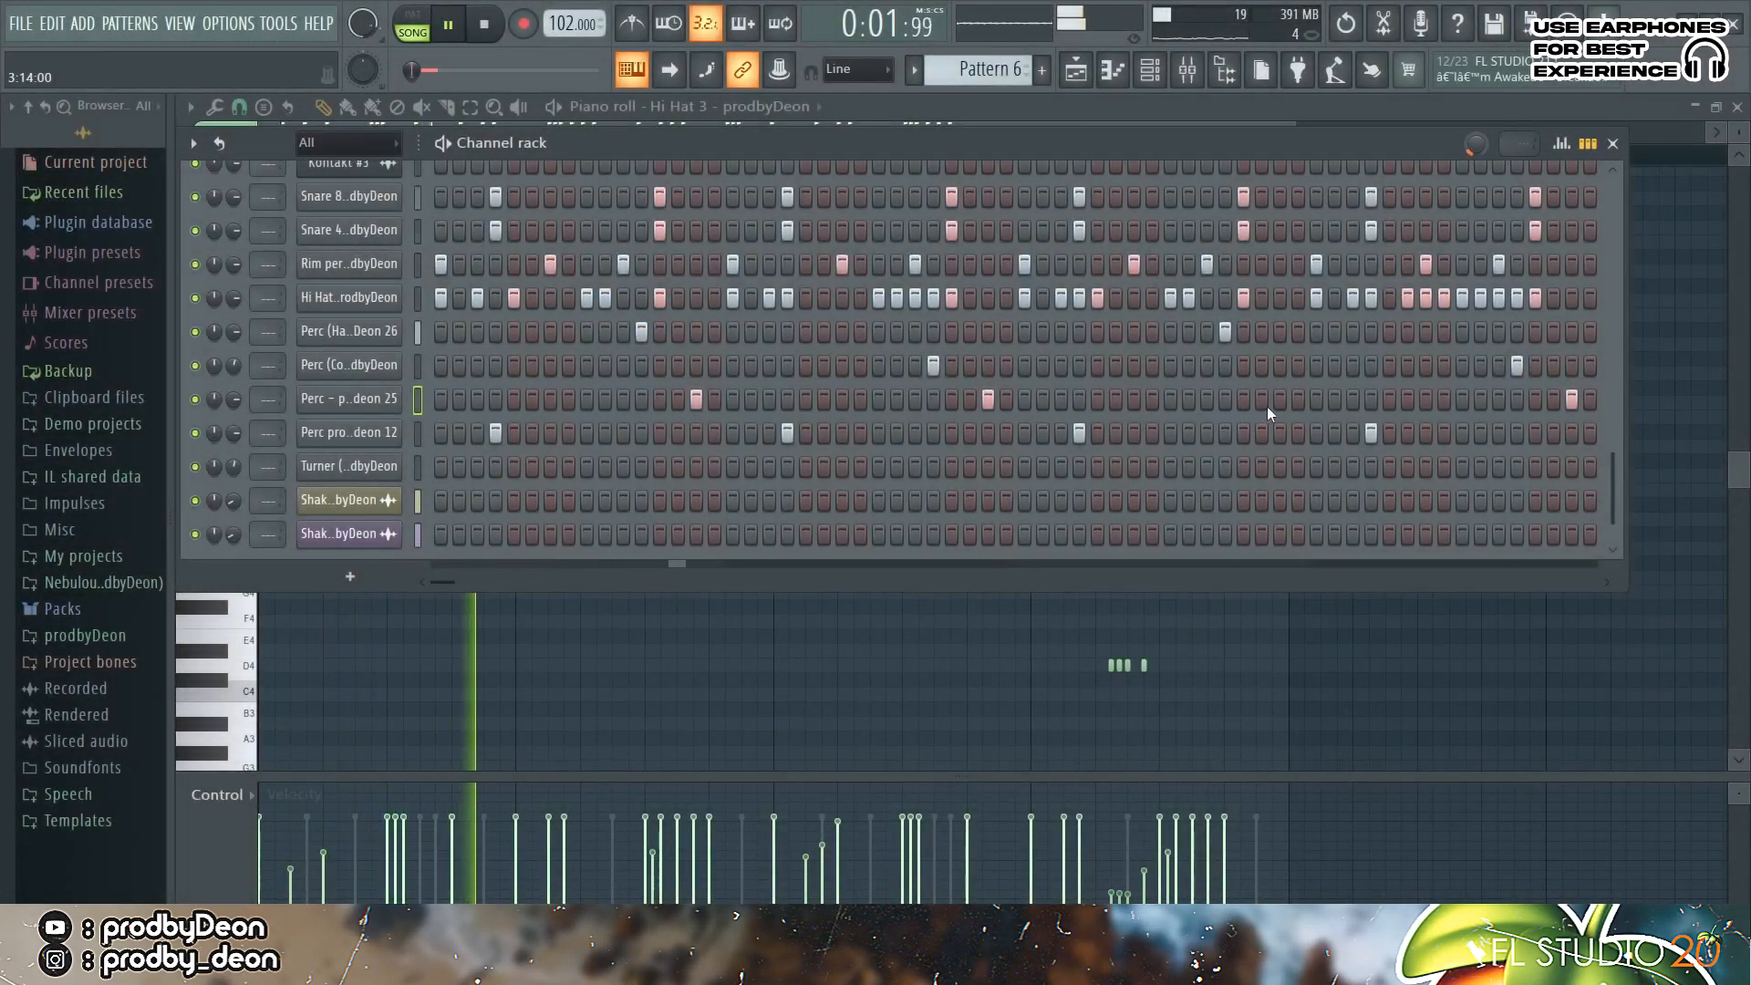
click(1279, 402)
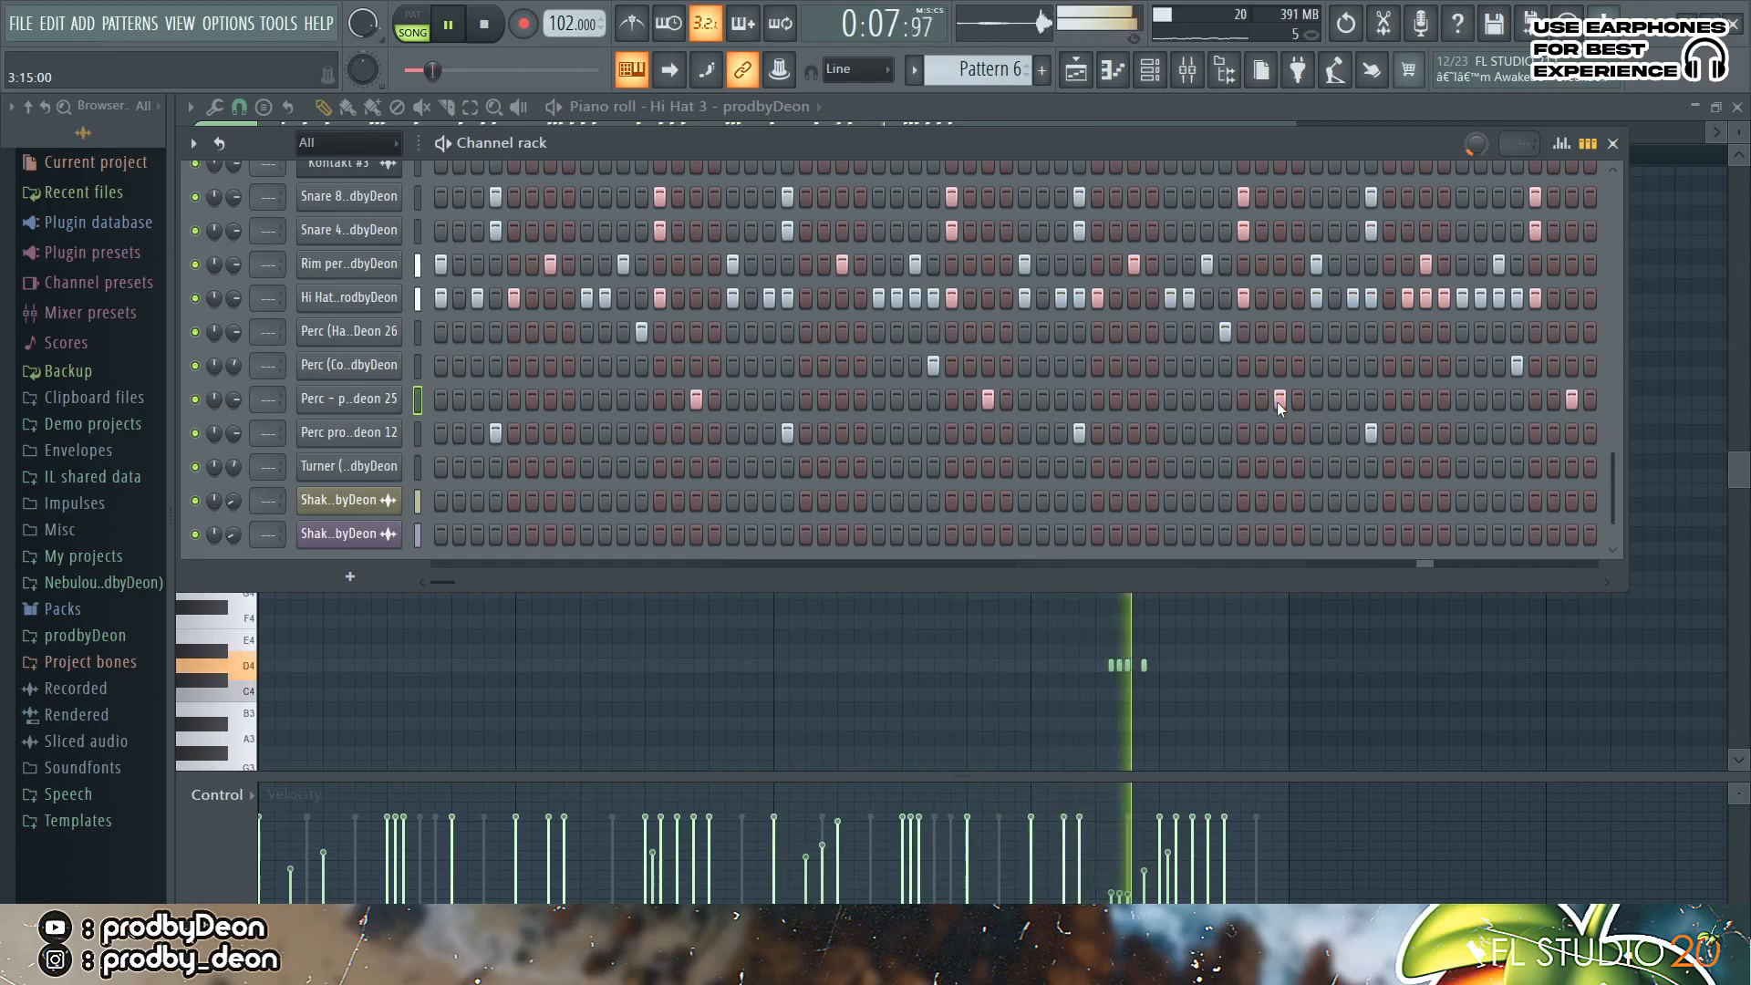
key(space)
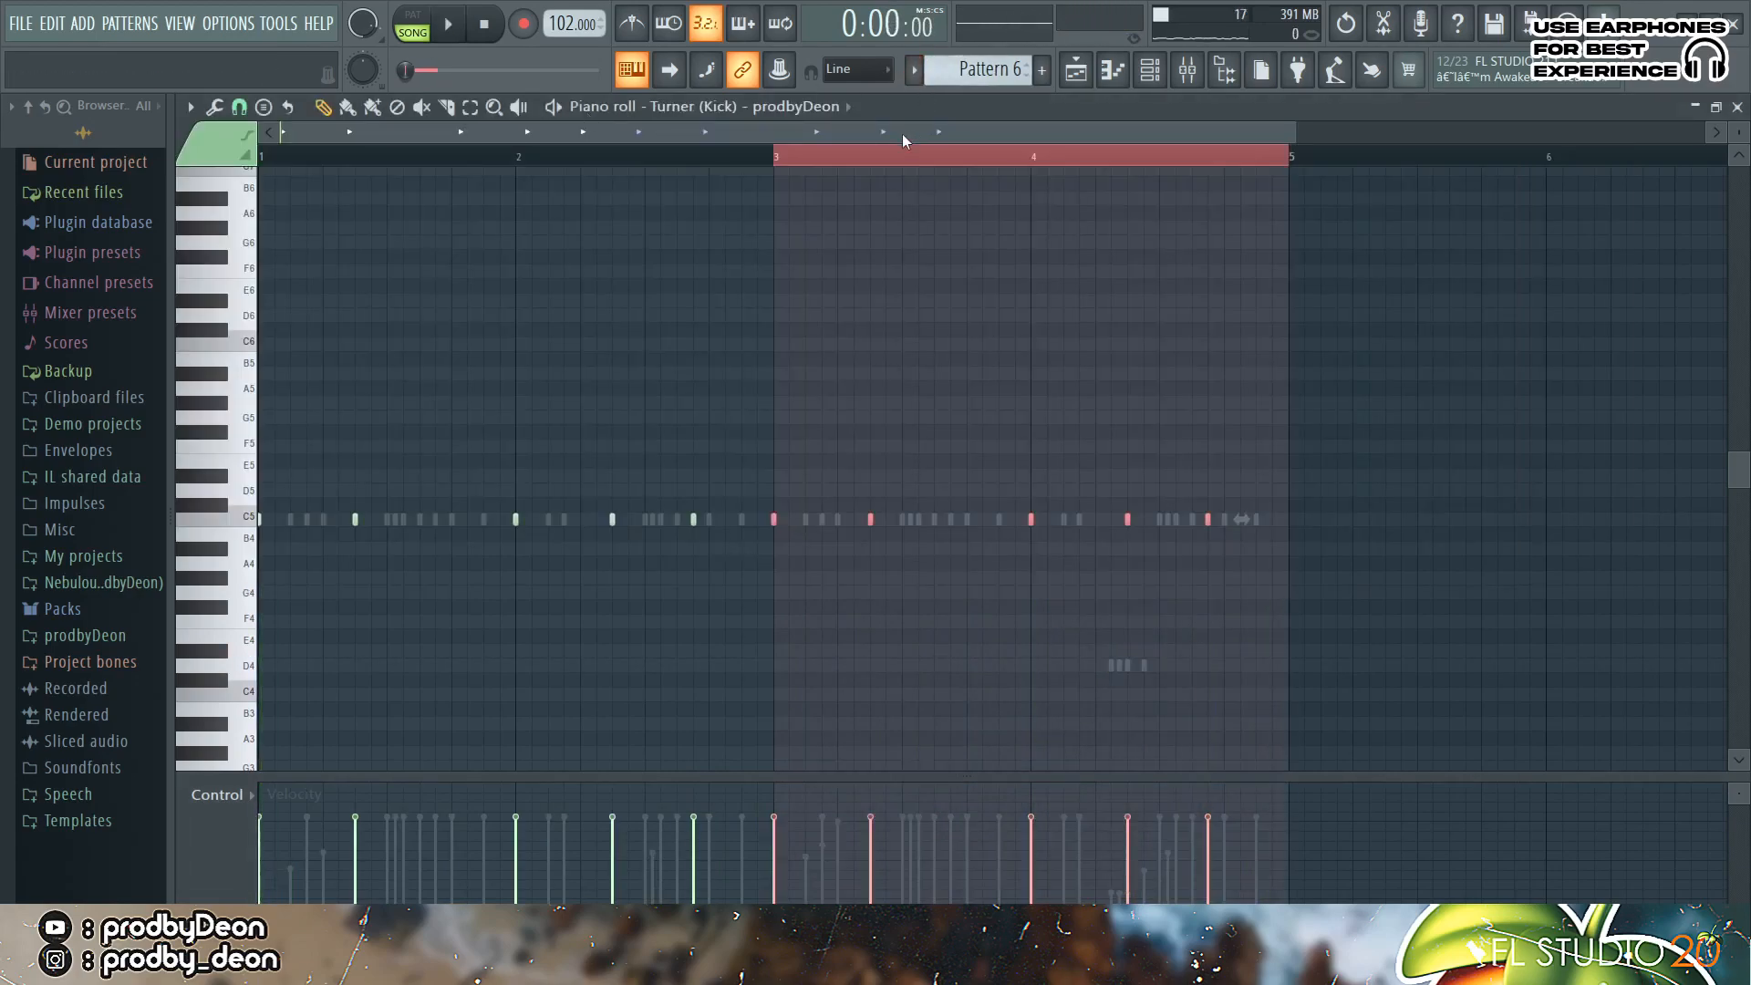
- Repeat the Turner kick pattern in bars 3 and 4, and add softer kicks on steps 11 and 15 of bar 4
click(924, 184)
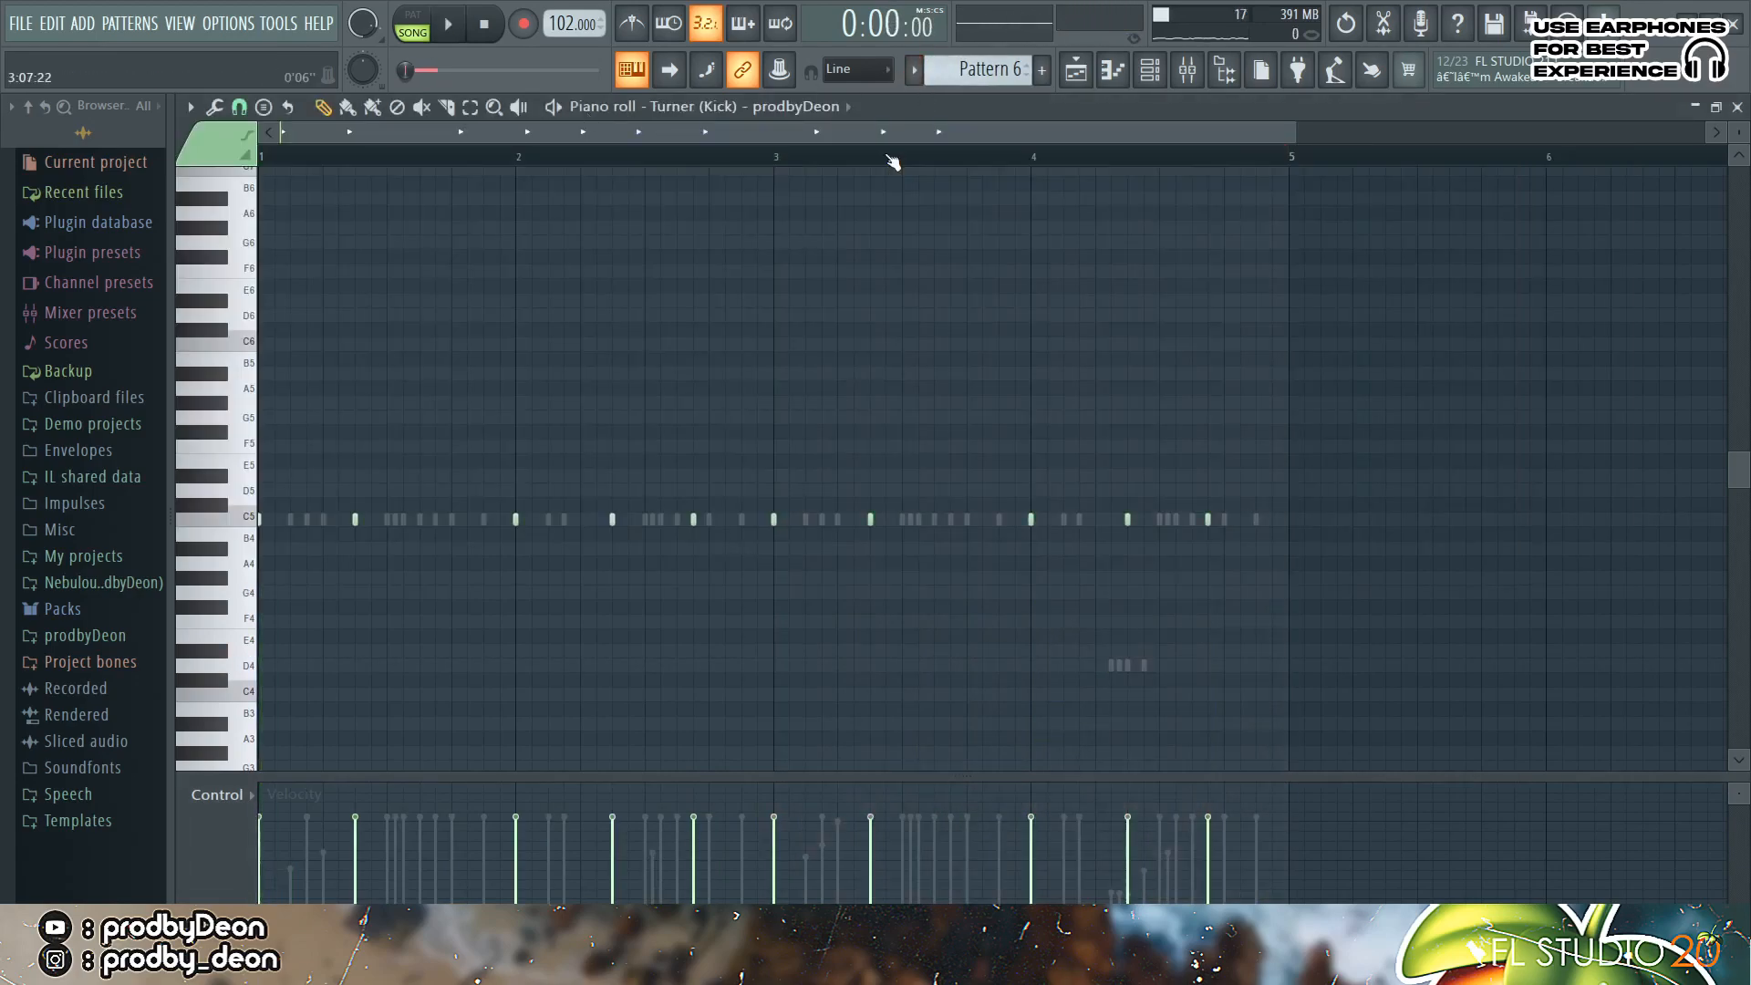
key(space)
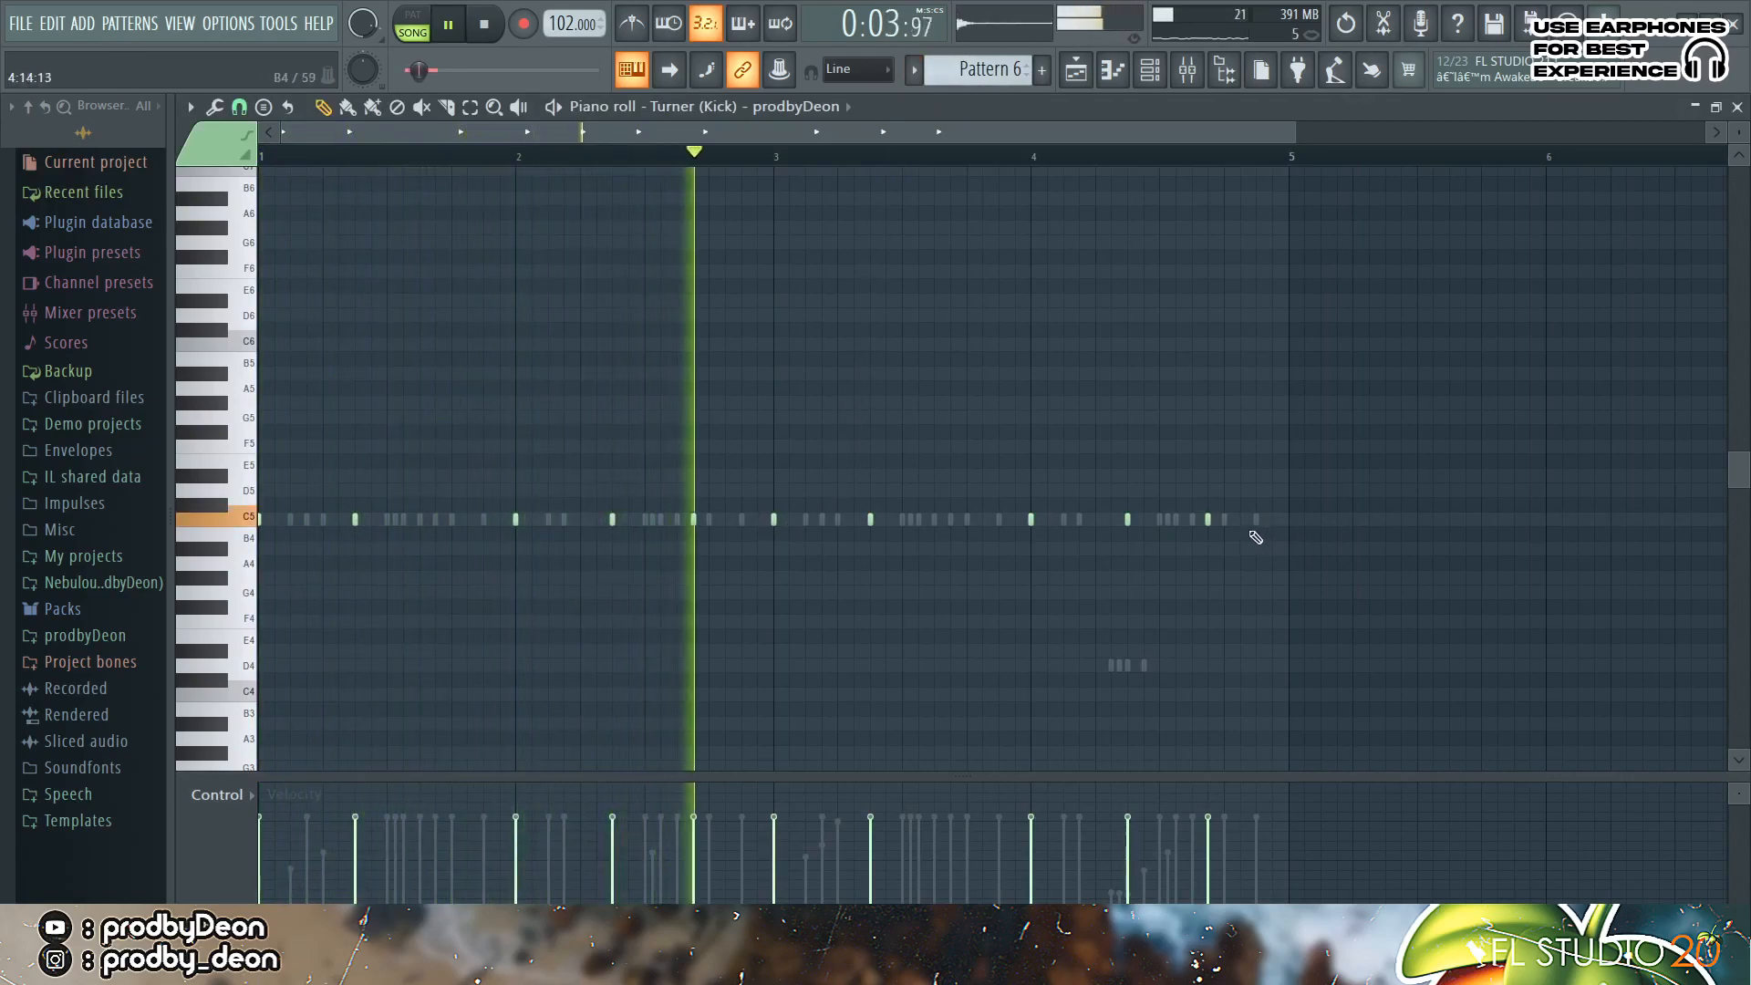
drag(1193, 820, 1192, 852)
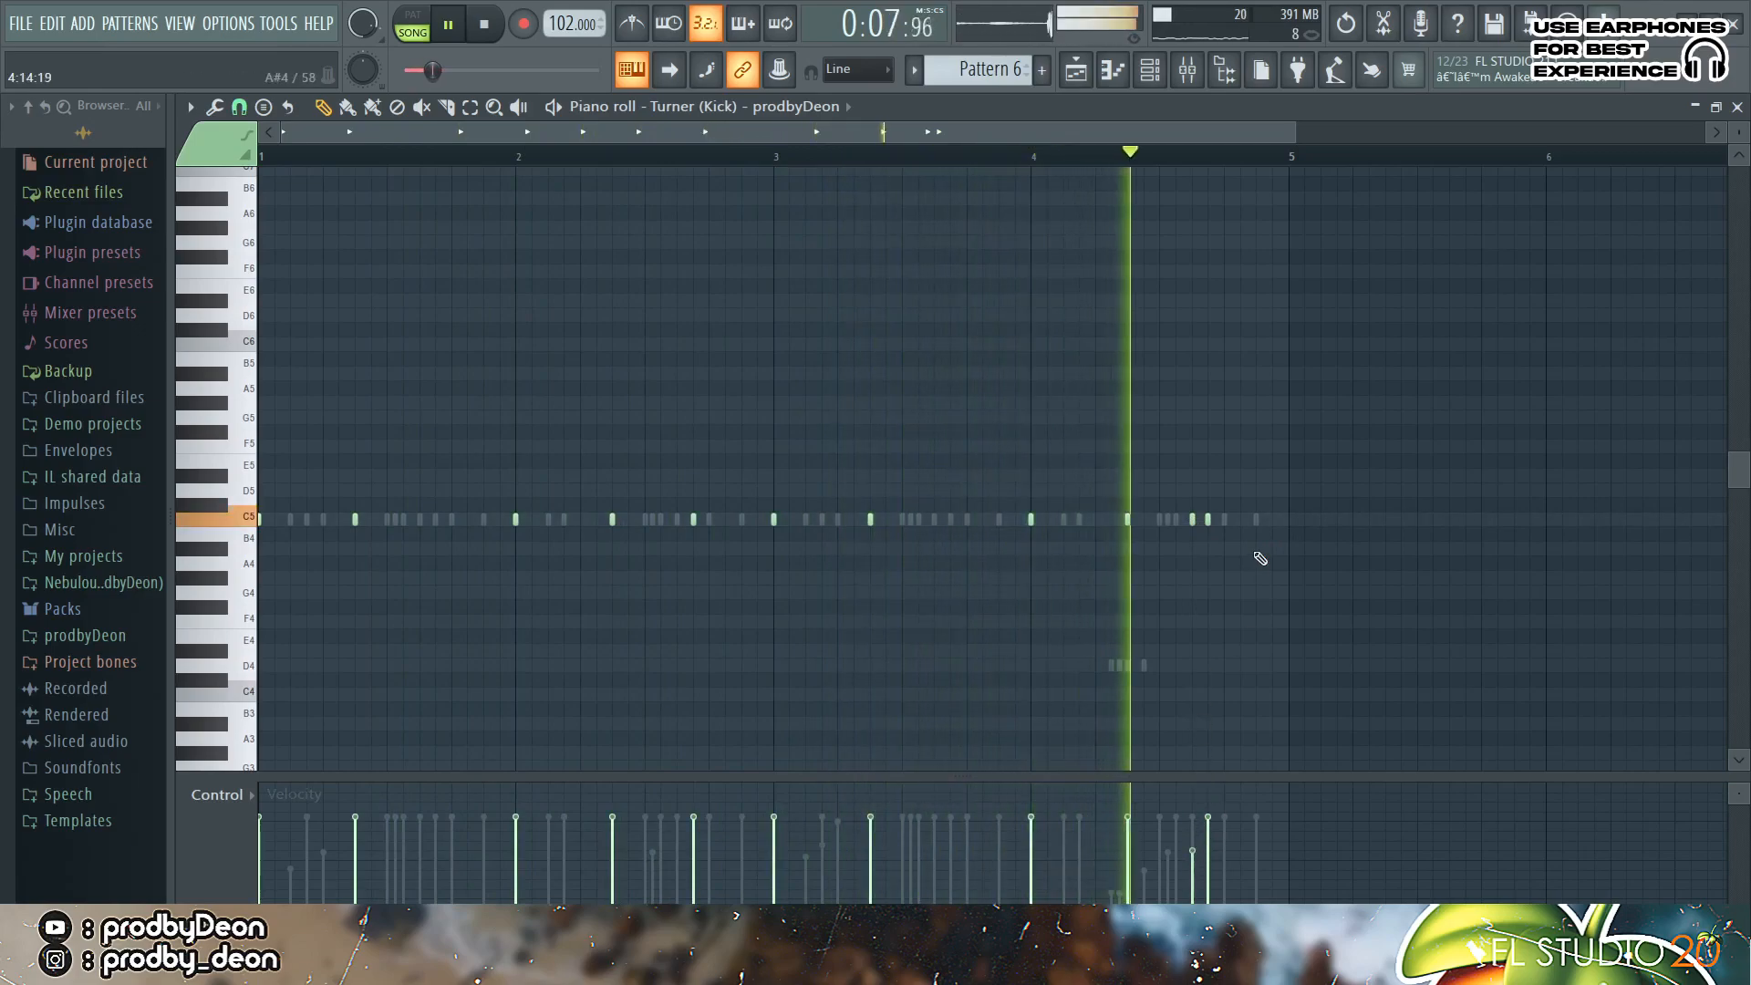
click(1257, 519)
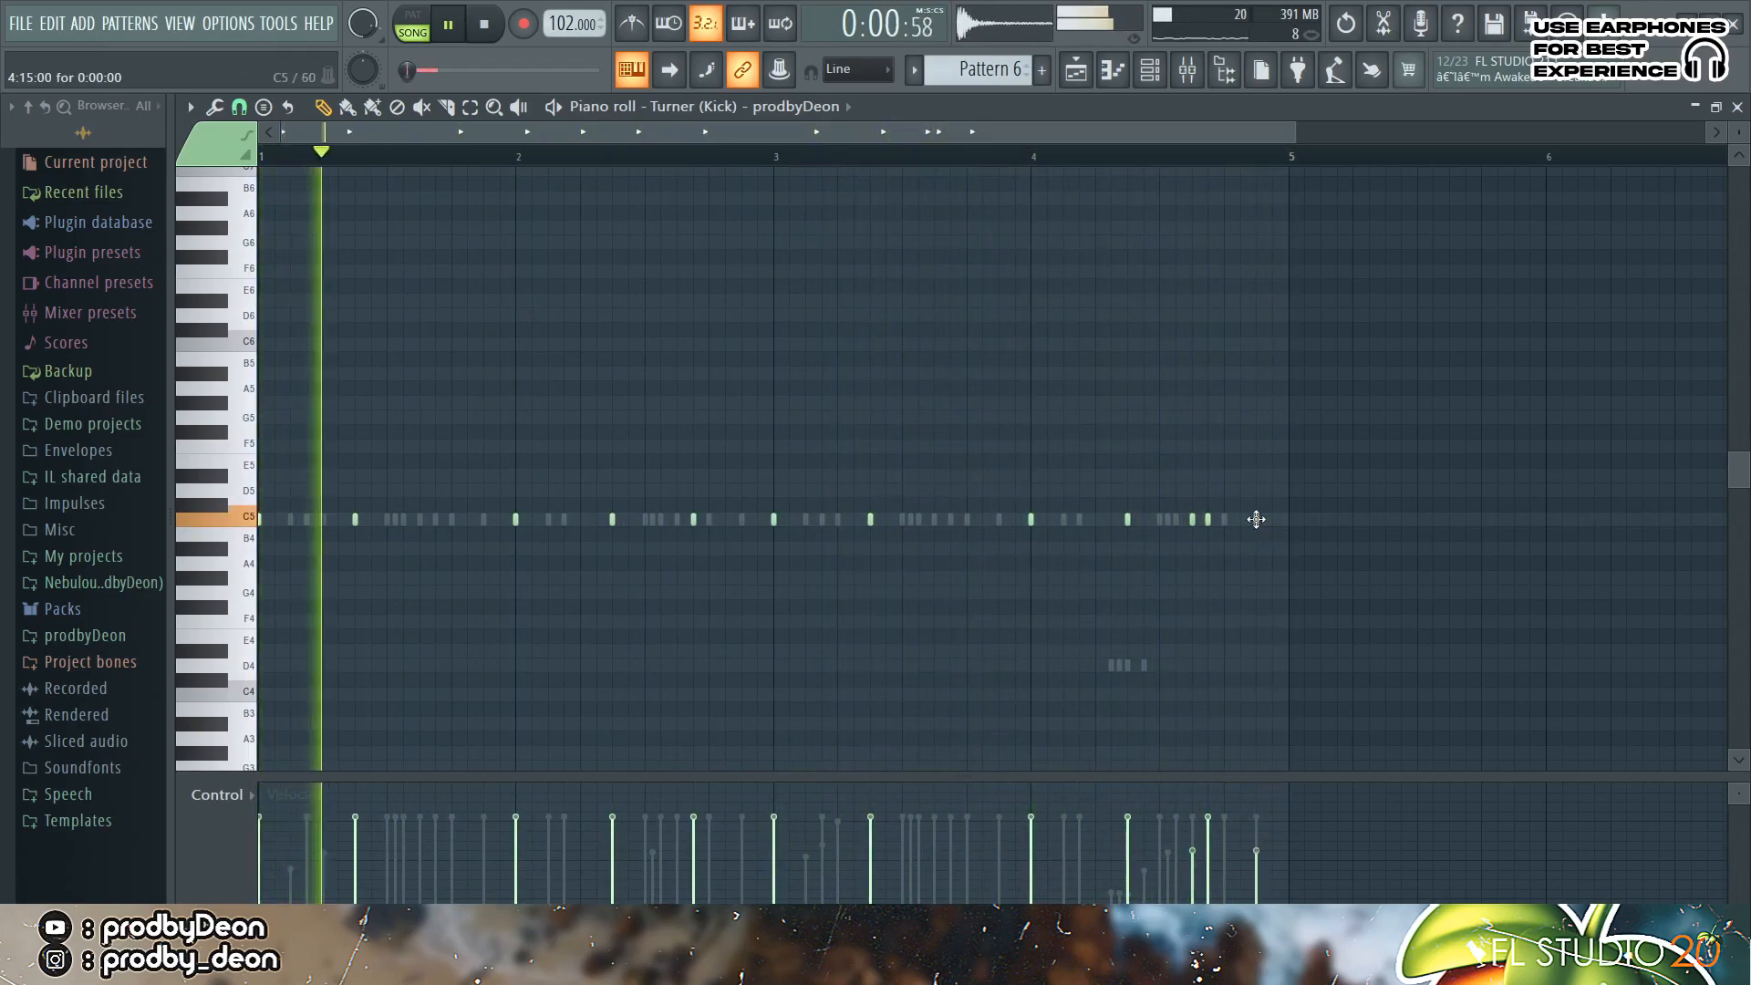
click(1043, 159)
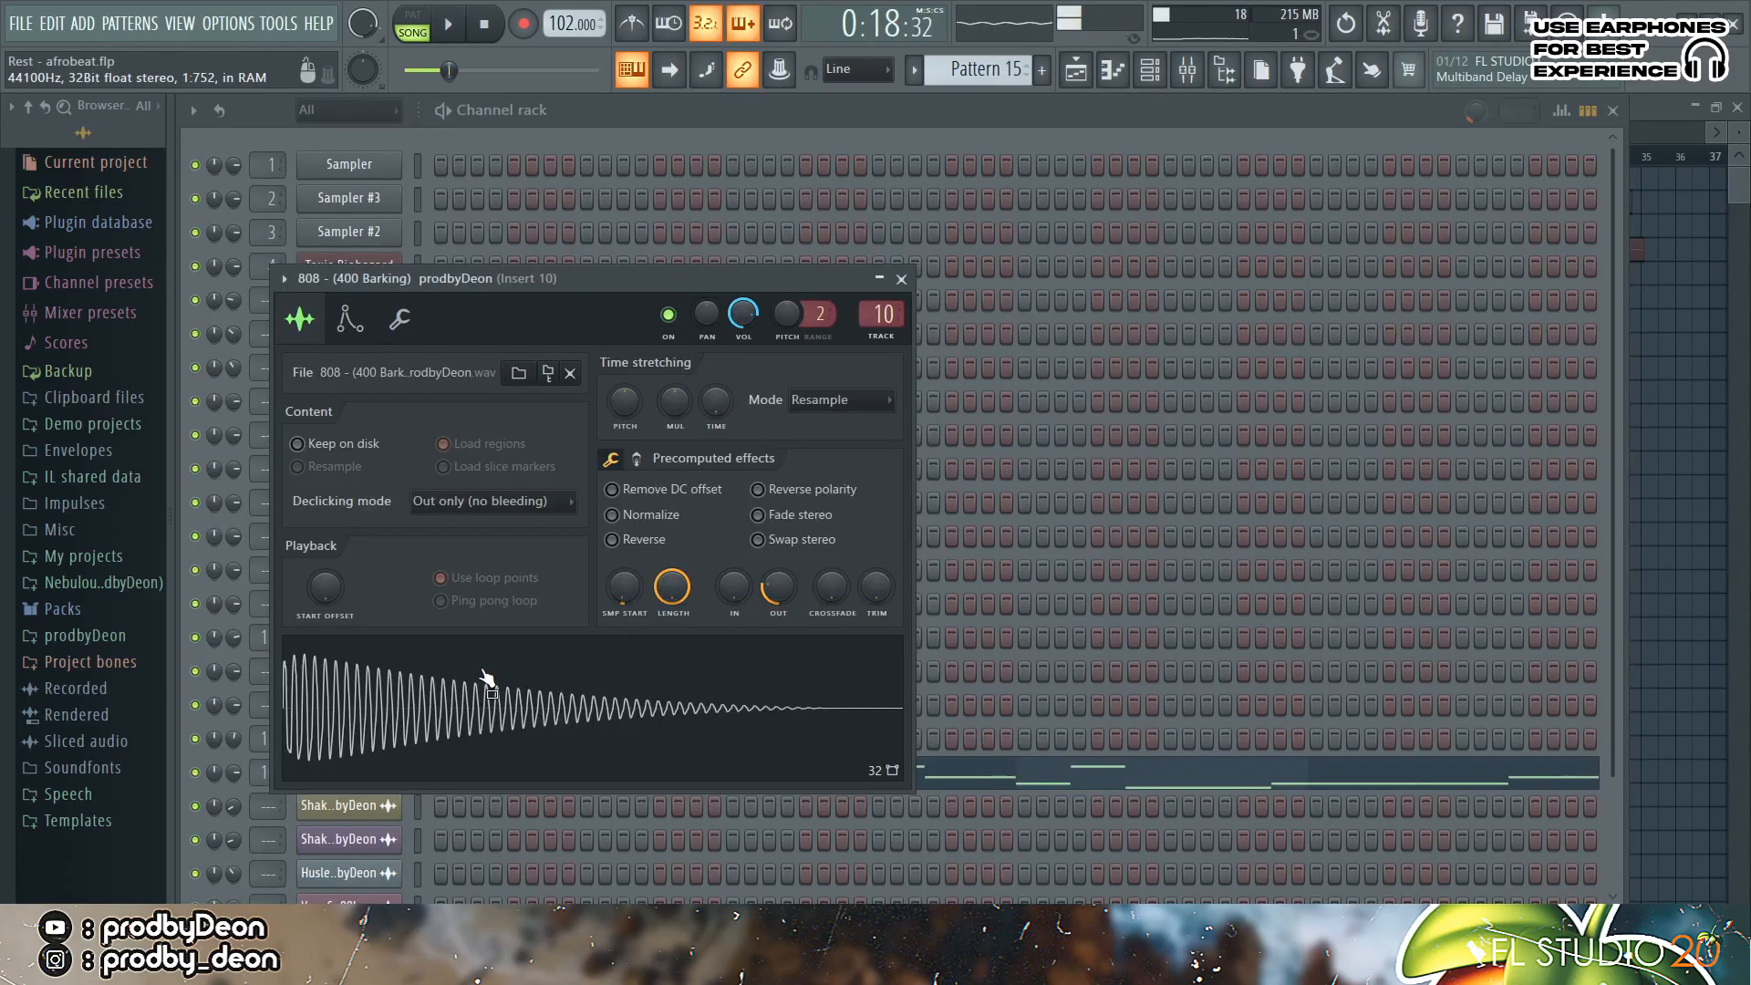
- Review the 808 (400 Barking) channel settings and bassline notes, playing the line alone and with the full song
click(354, 328)
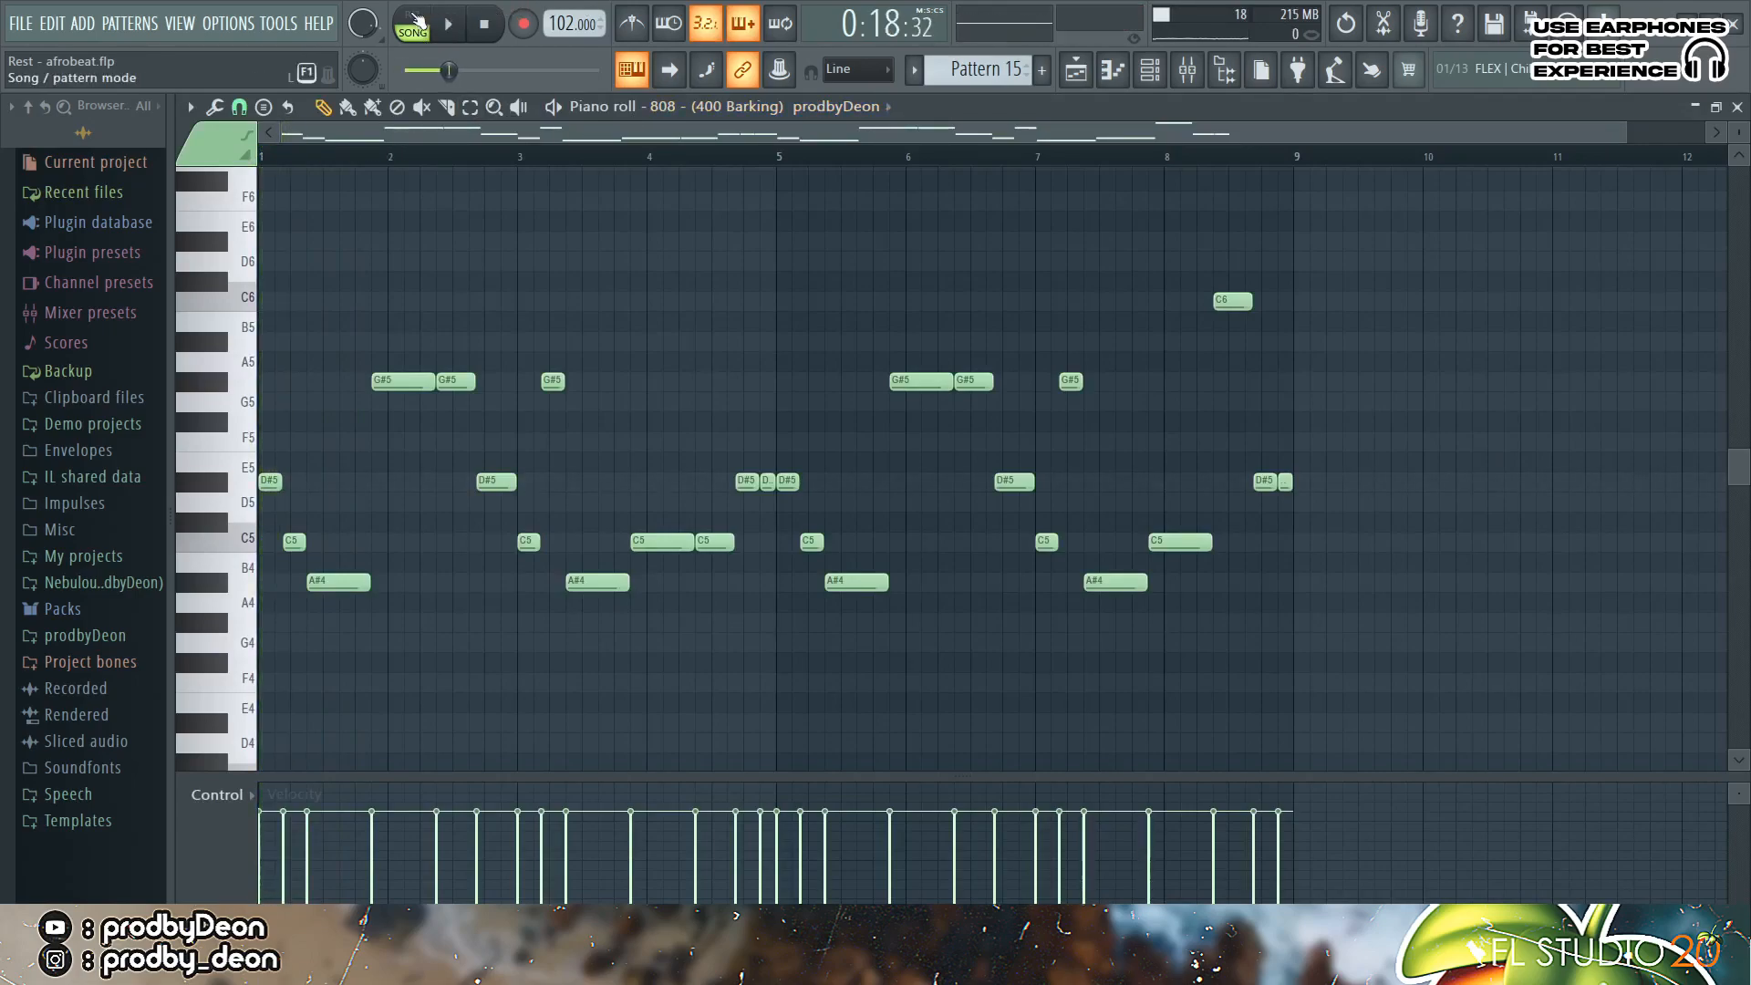
click(413, 14)
click(448, 25)
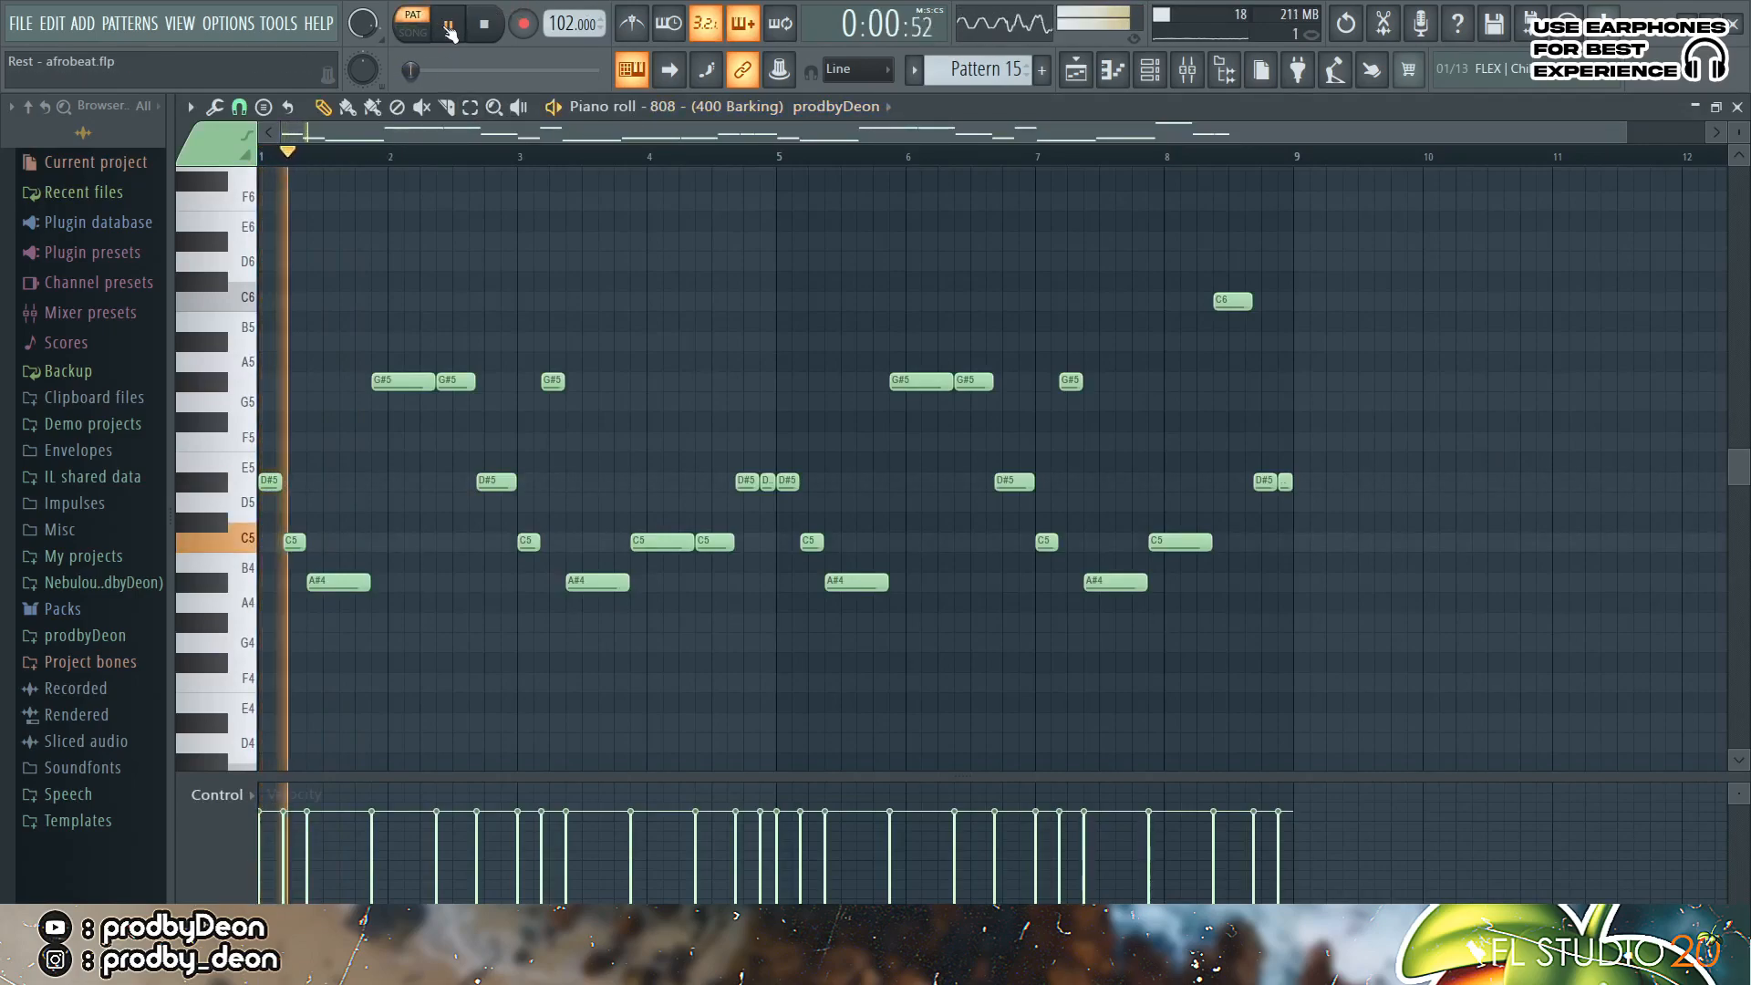
click(423, 36)
click(449, 25)
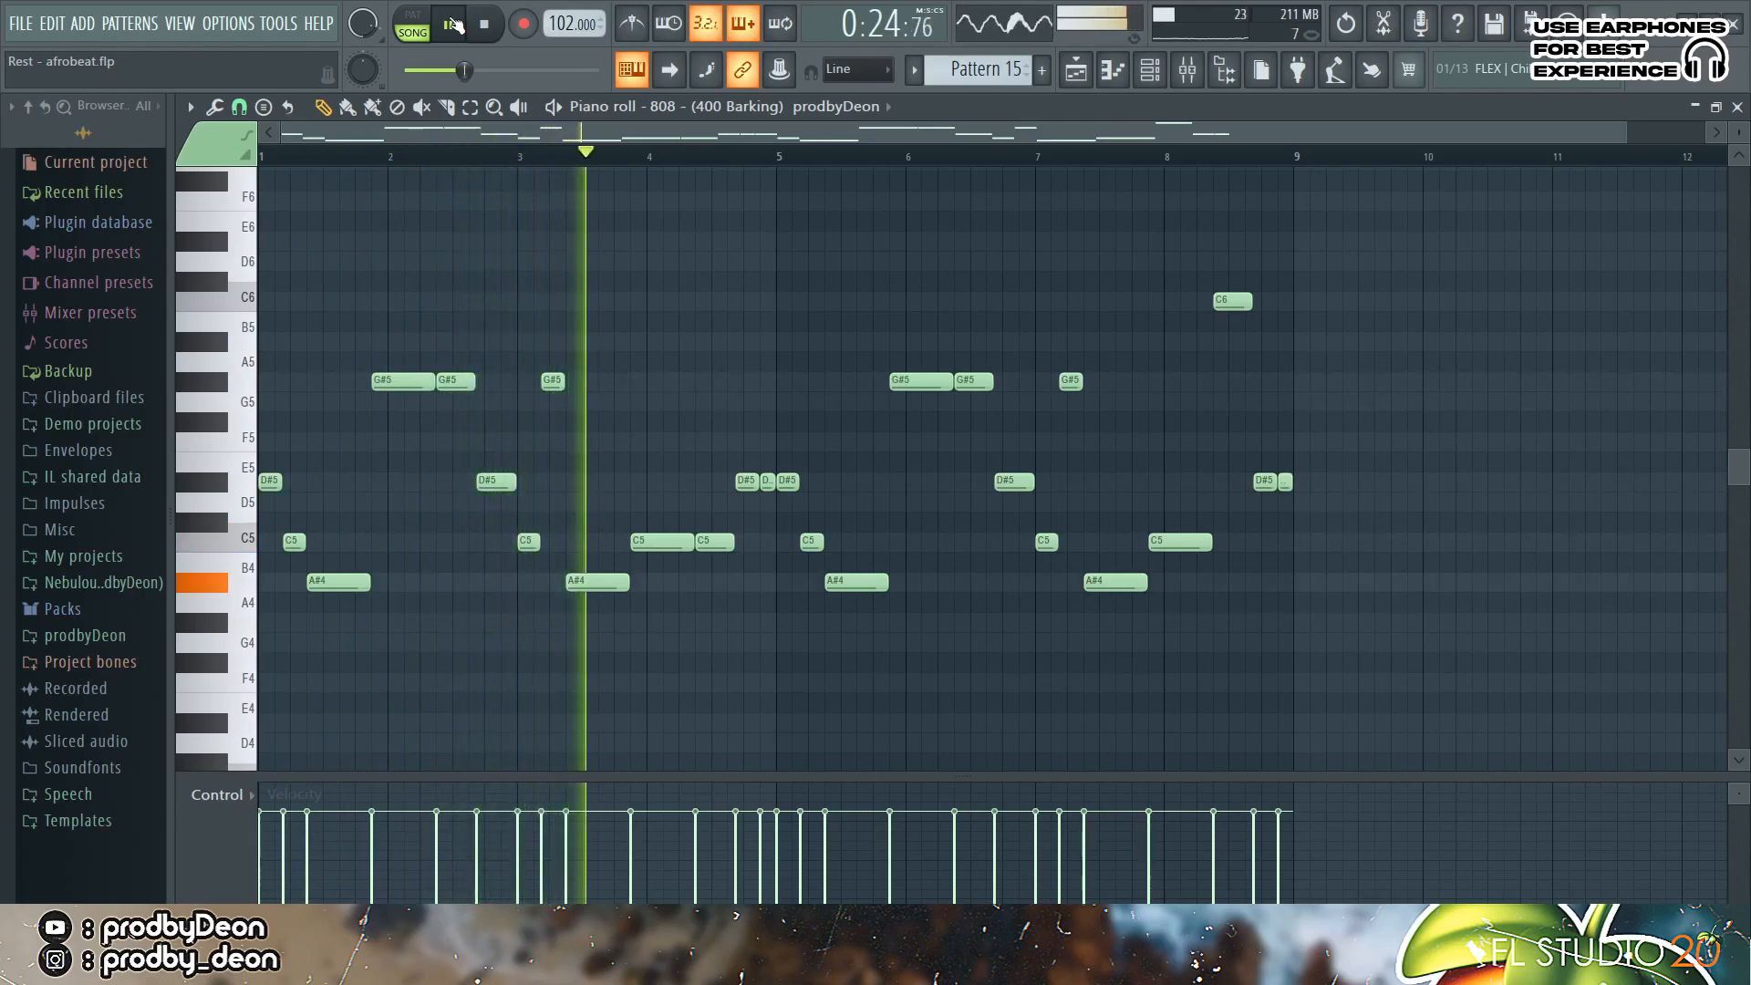
- Set the time-stretching pitch of the Kontakt #3 and FLEX #2 audio clips to +100 cents, and open the FLEX clip's sample settings
key(space)
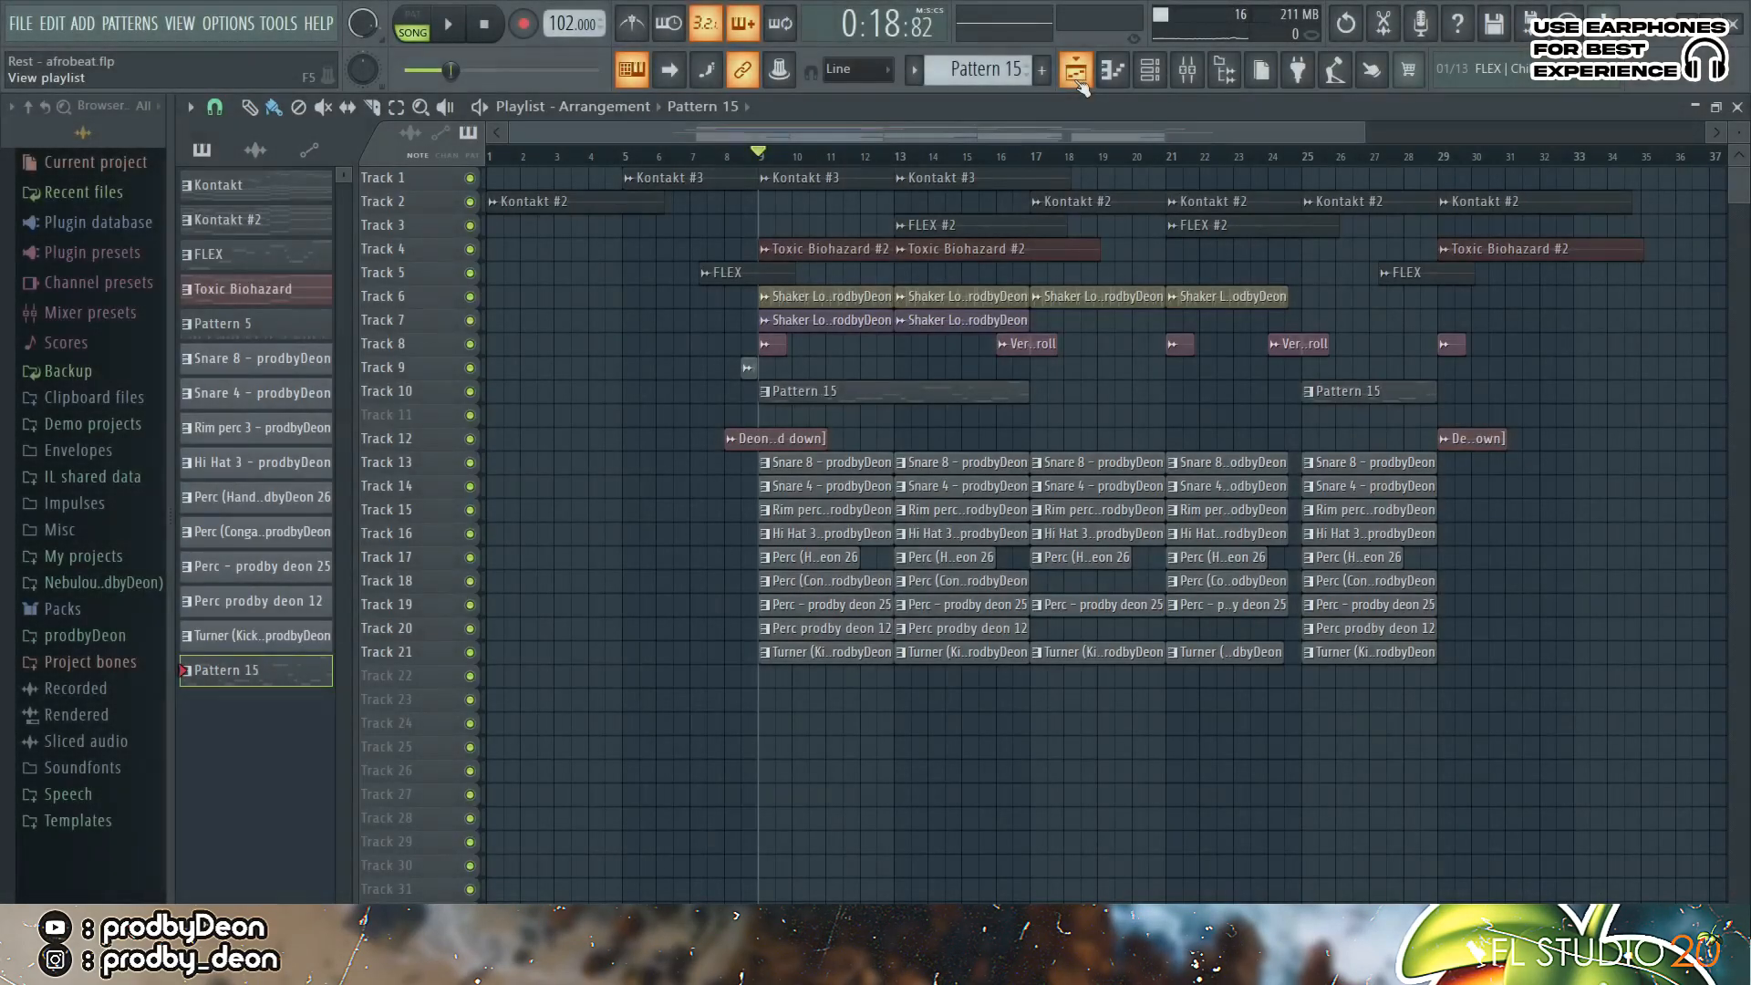
double_click(692, 182)
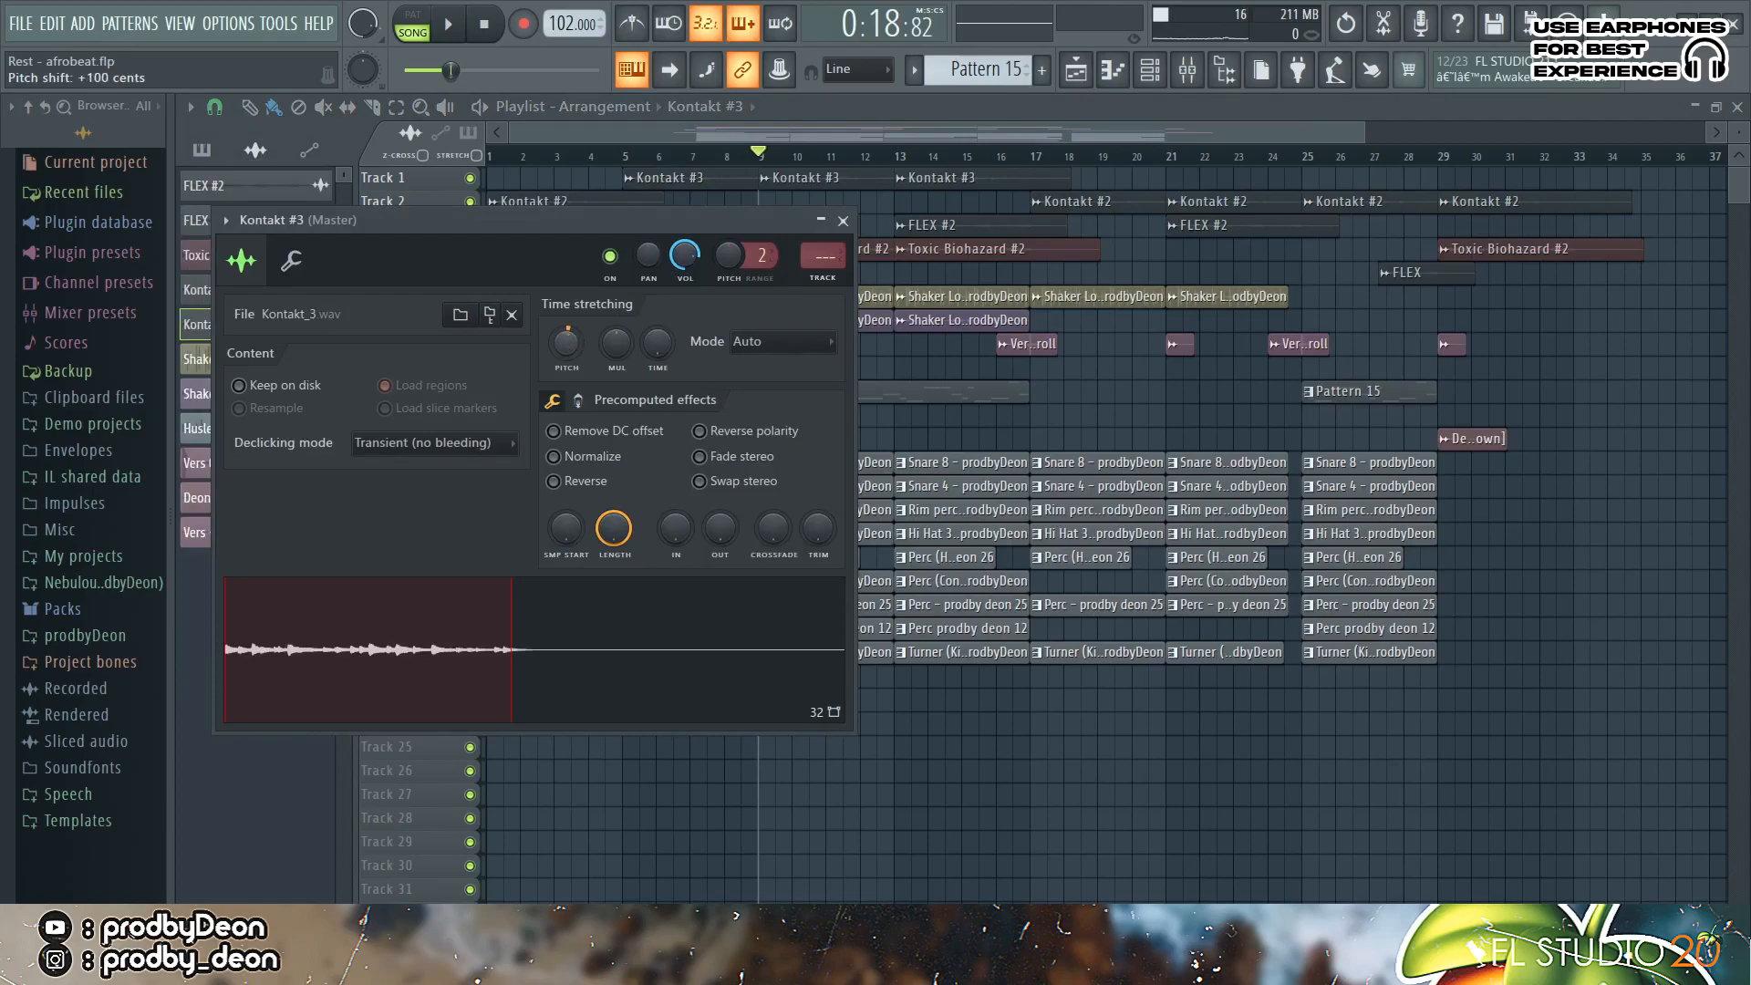
double_click(925, 223)
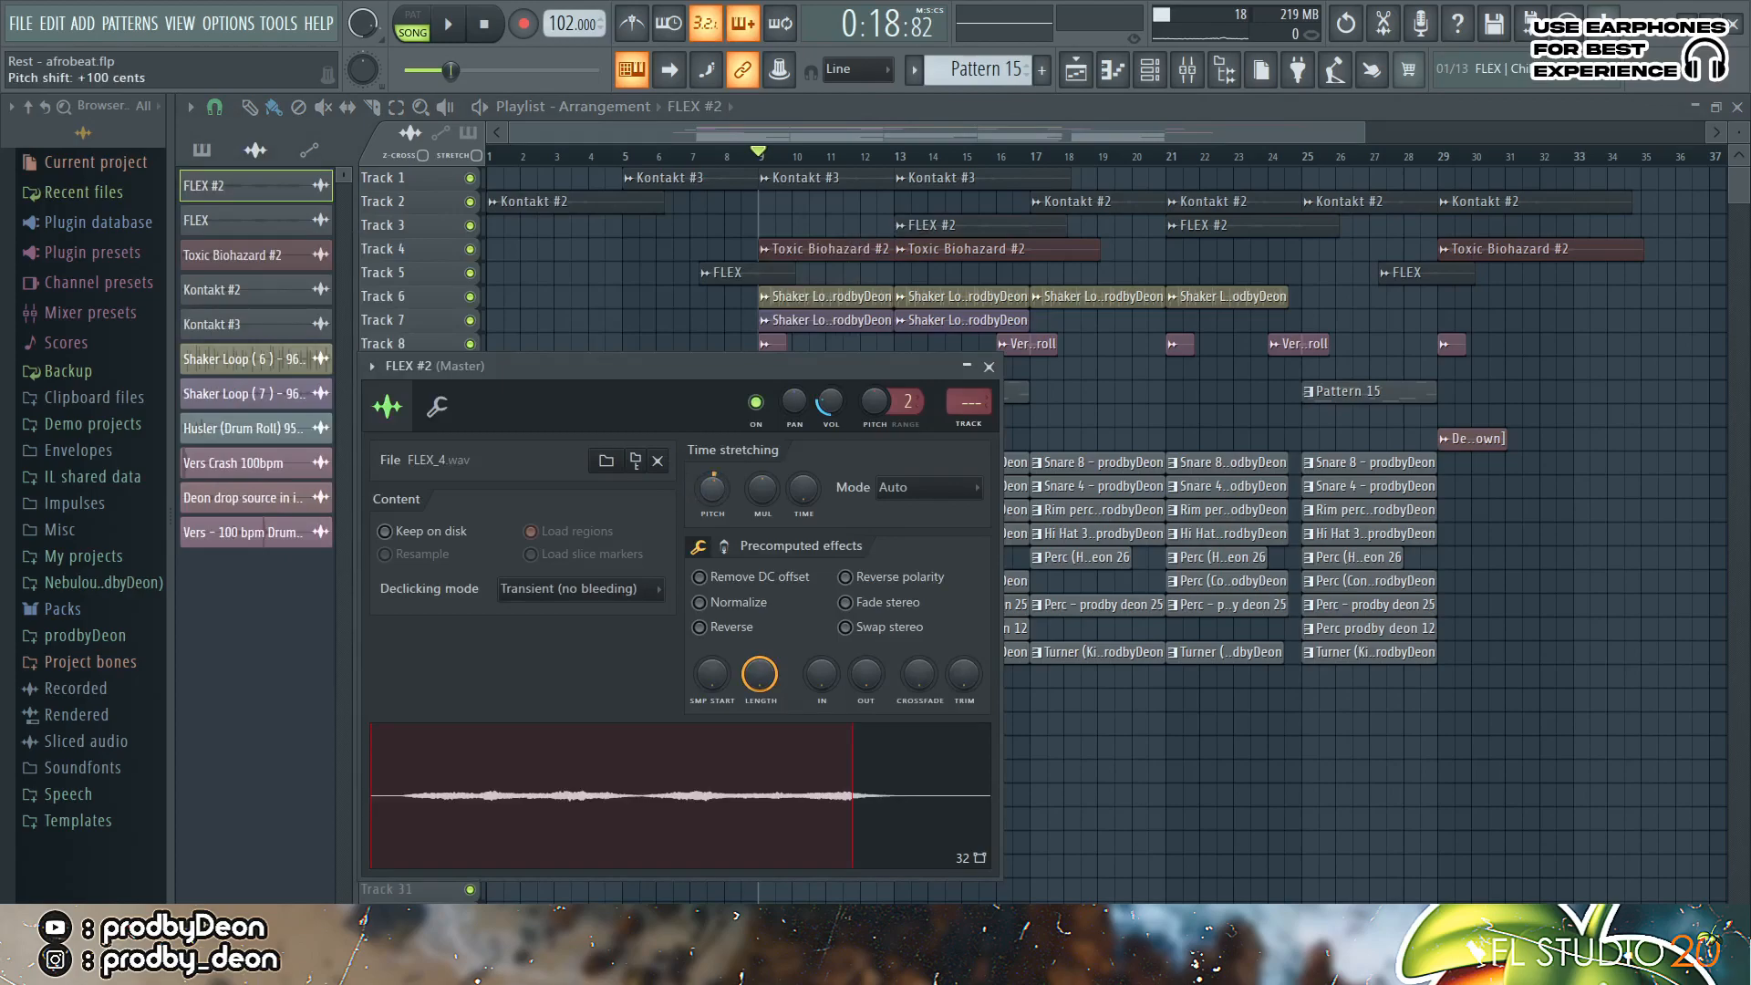
double_click(776, 276)
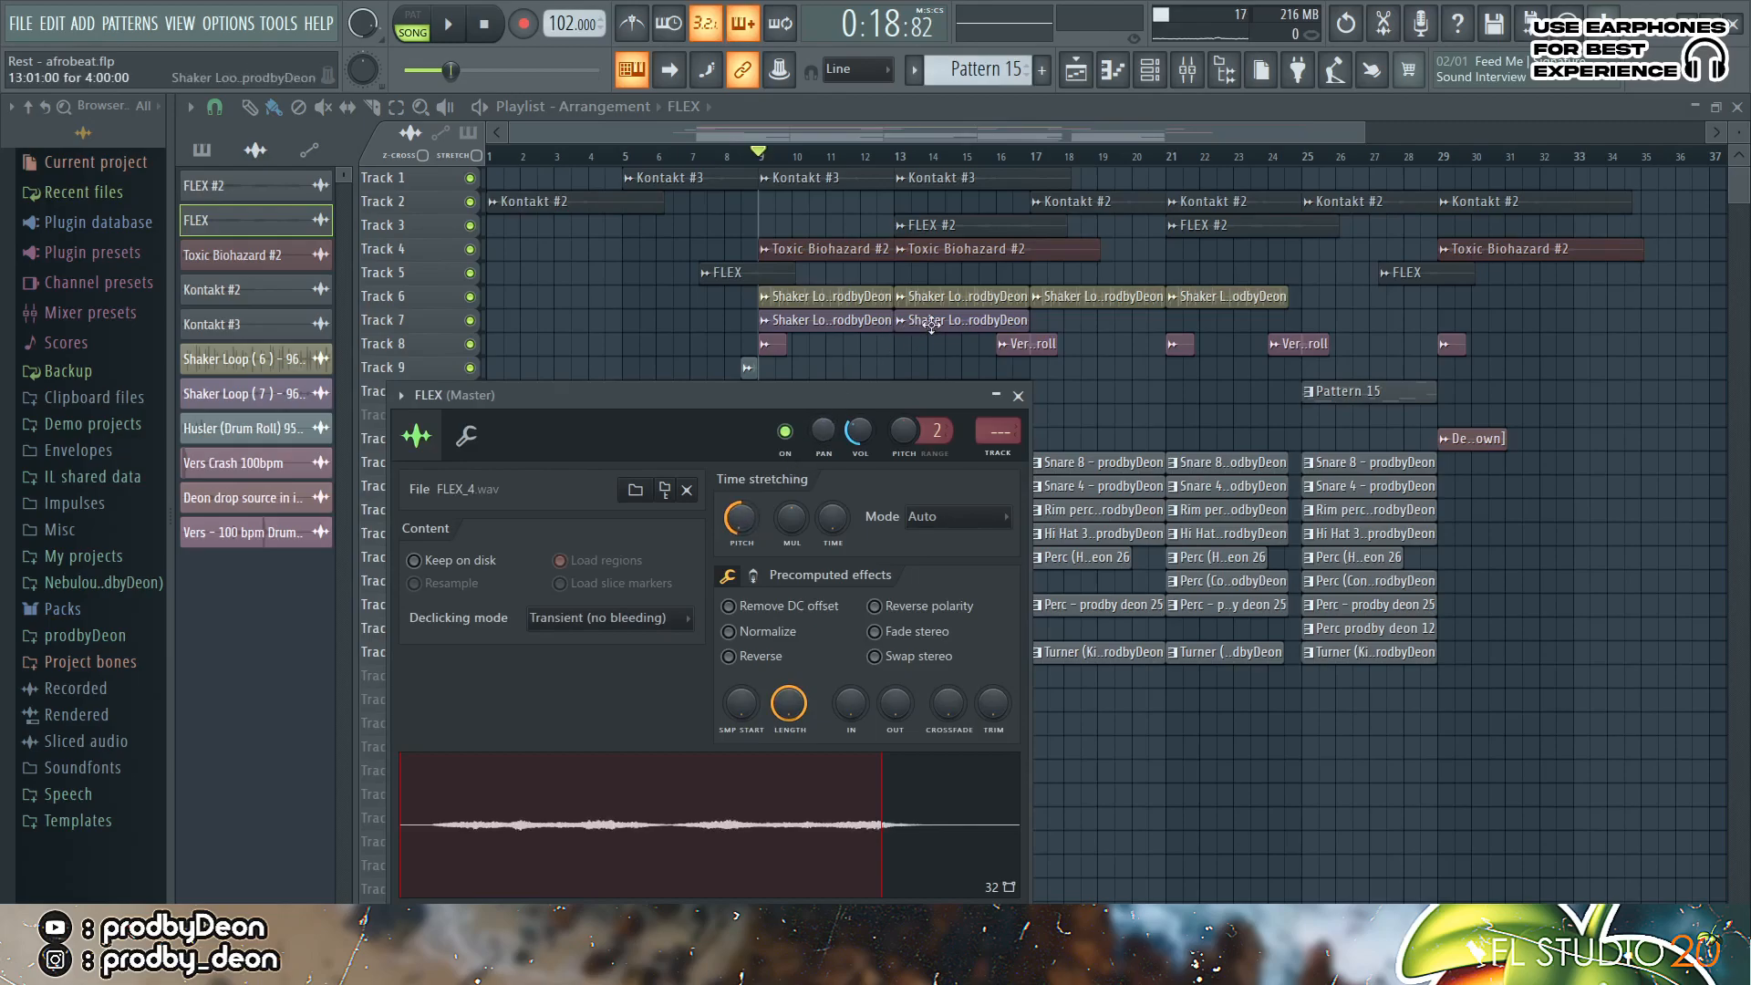
- Transpose all 808 (400 Barking) notes in Pattern 15 up one semitone in the piano roll
click(1112, 73)
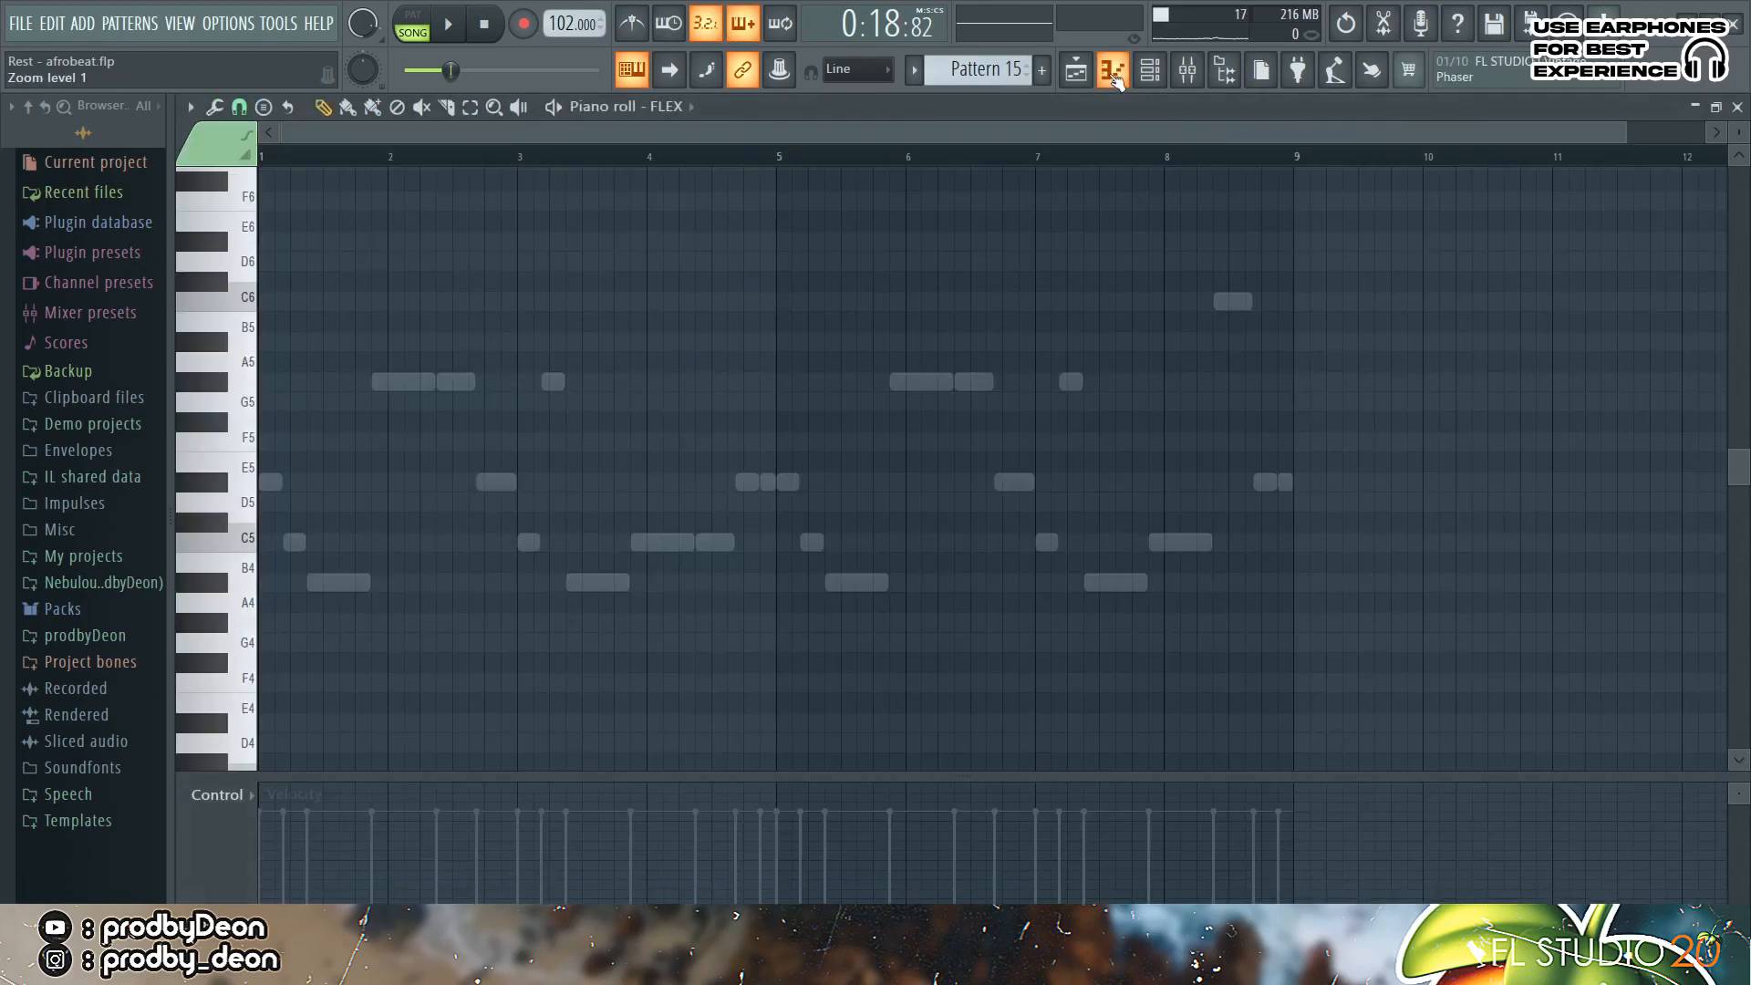
click(675, 108)
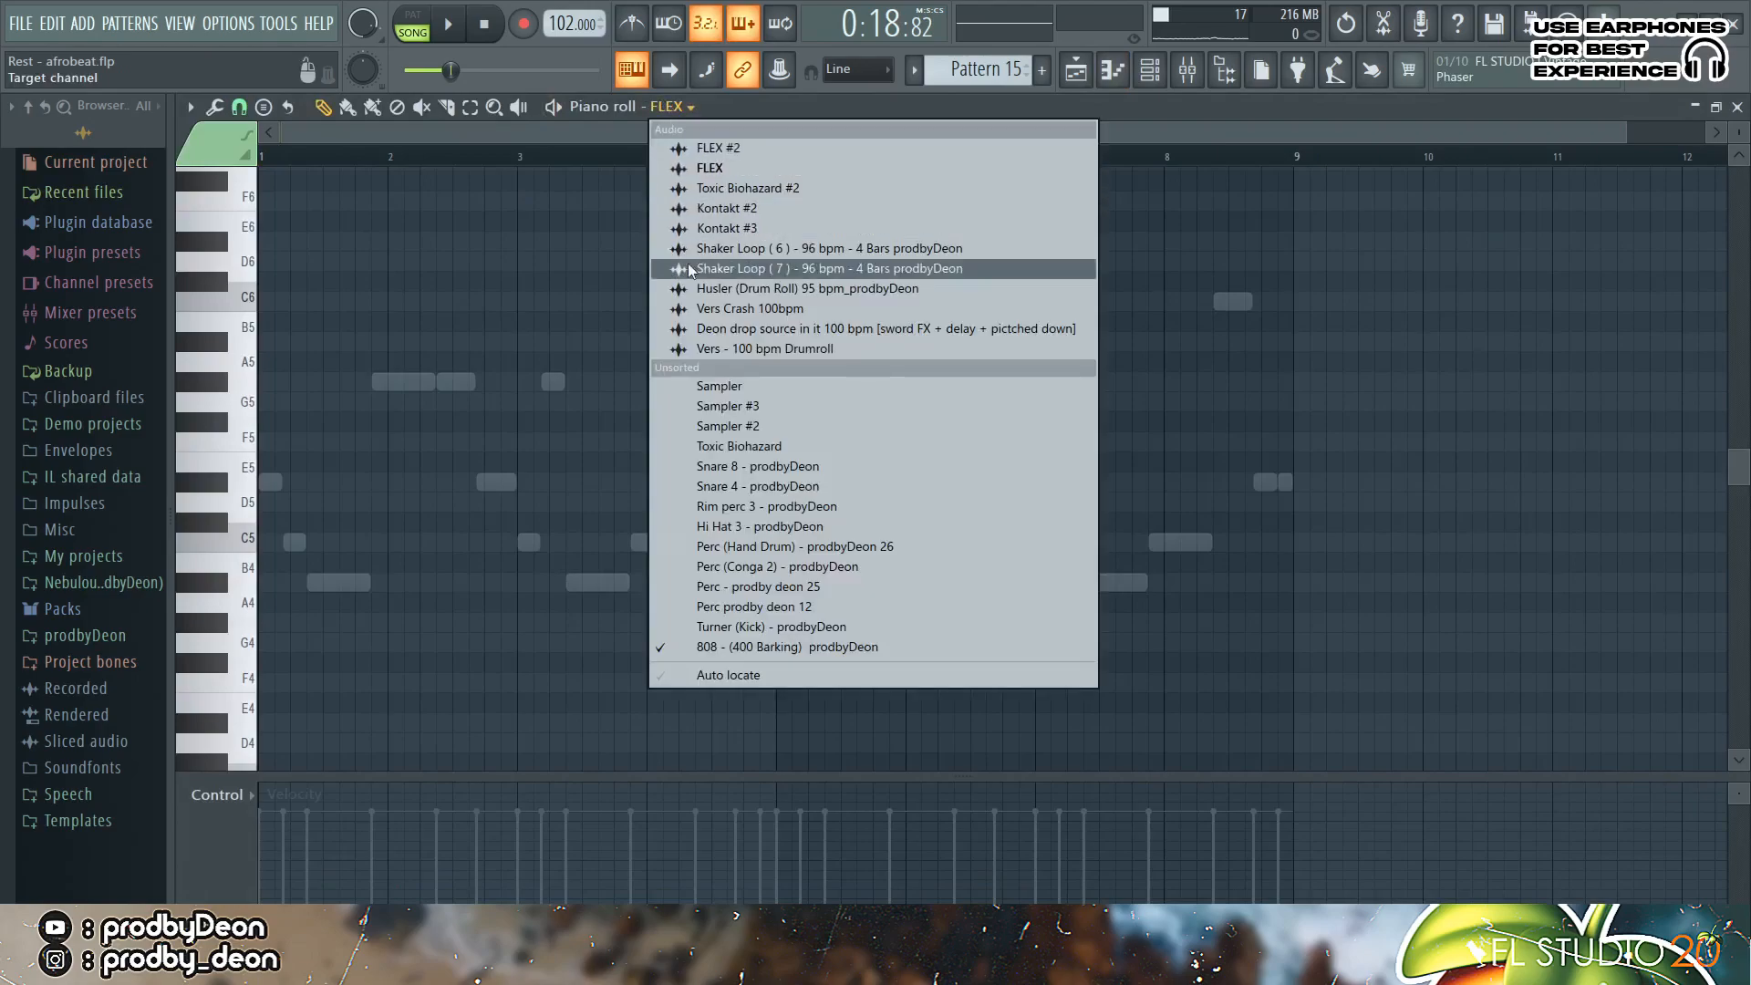
click(708, 644)
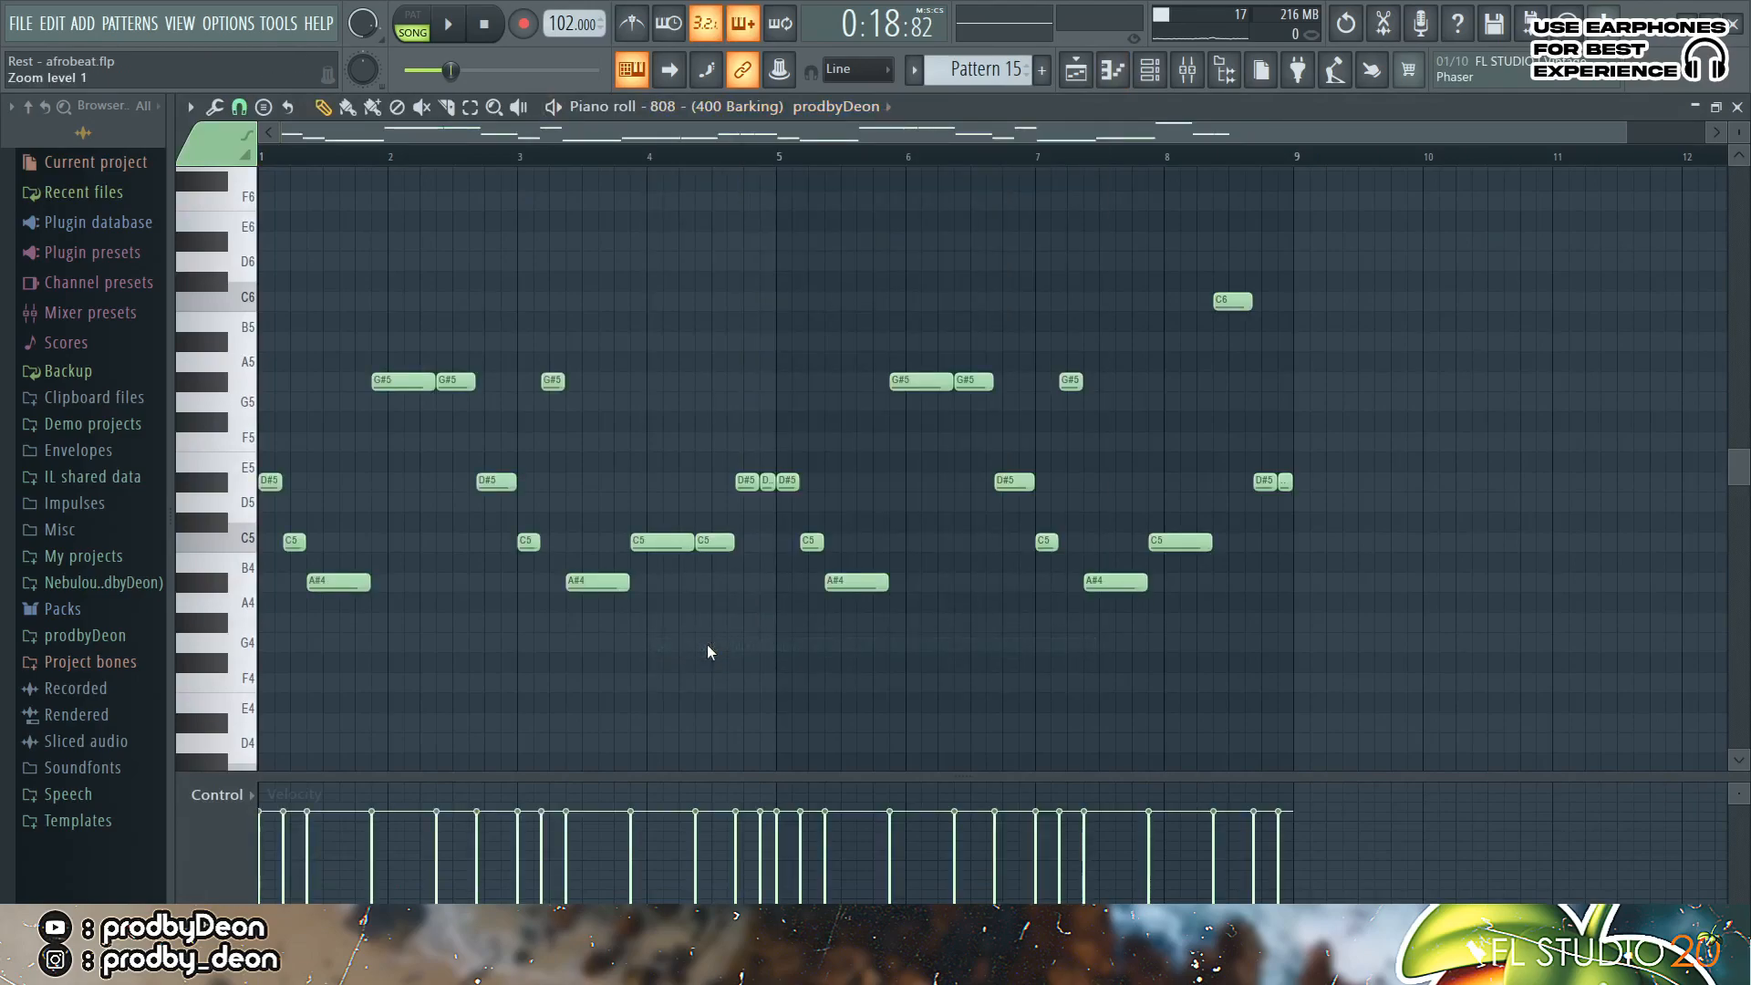
key(shift+Up)
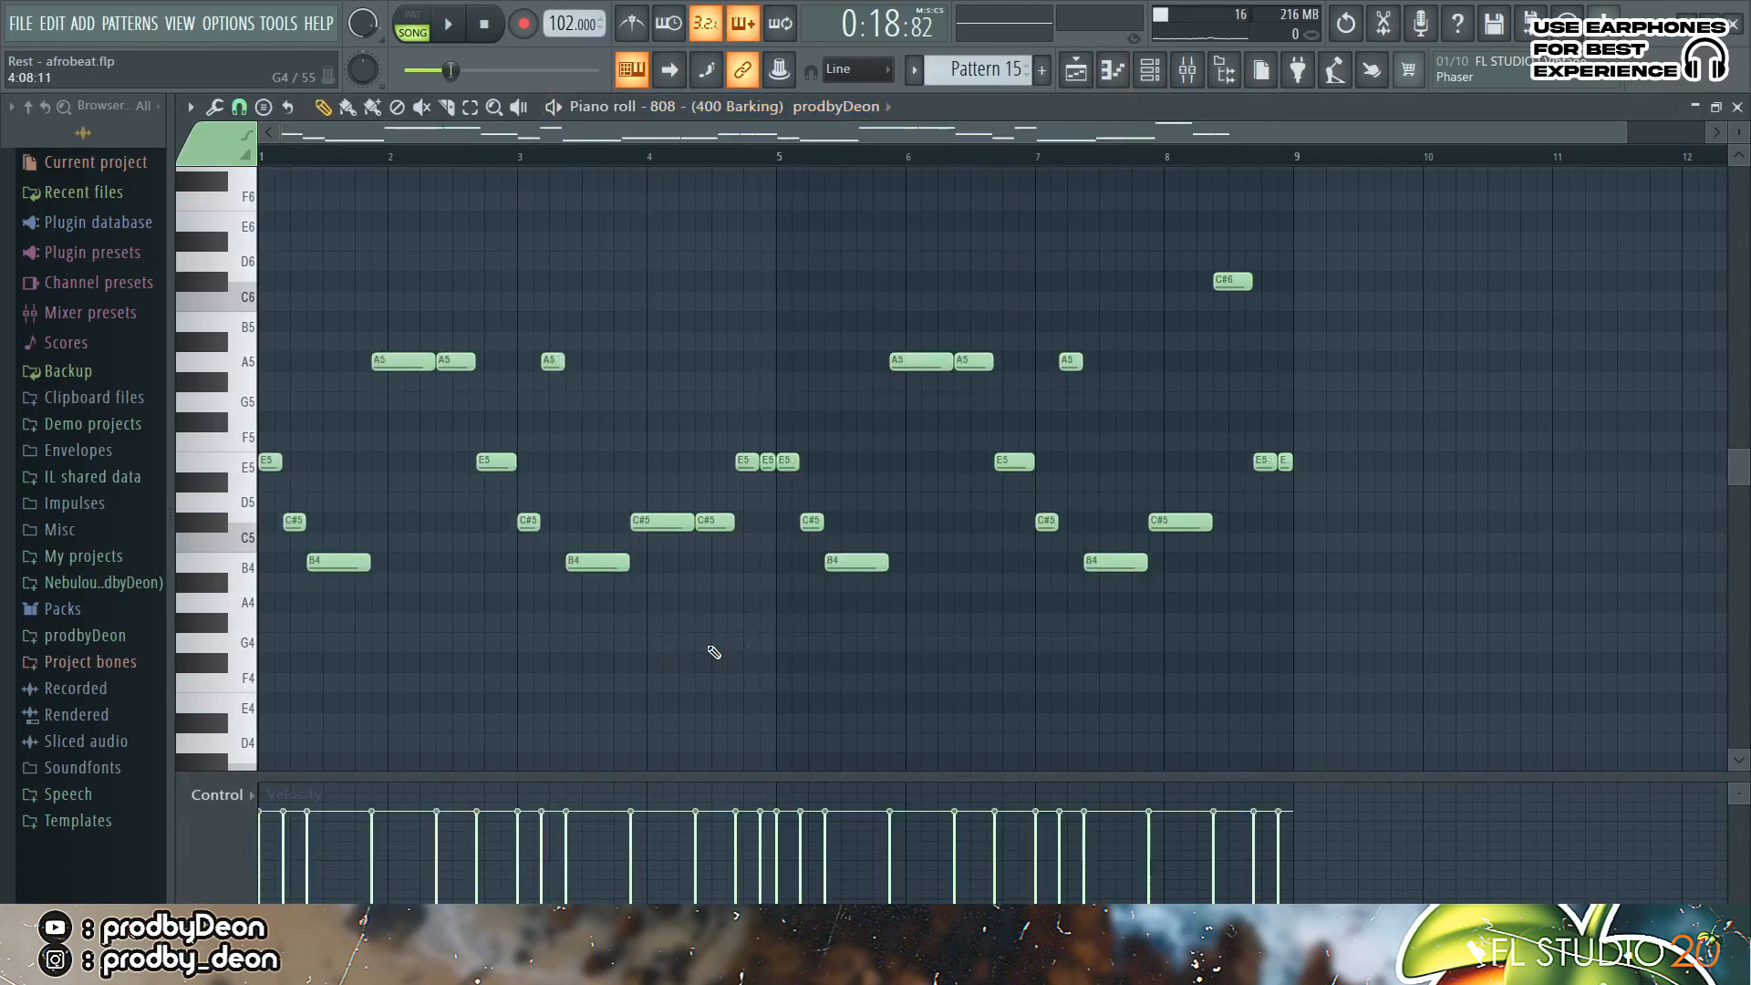
- Move the first Pattern 15 clip on Track 10 to bar 1 and raise the Kontakt #2 clip's time-stretching pitch slightly during playback
click(1076, 70)
drag(780, 400, 465, 390)
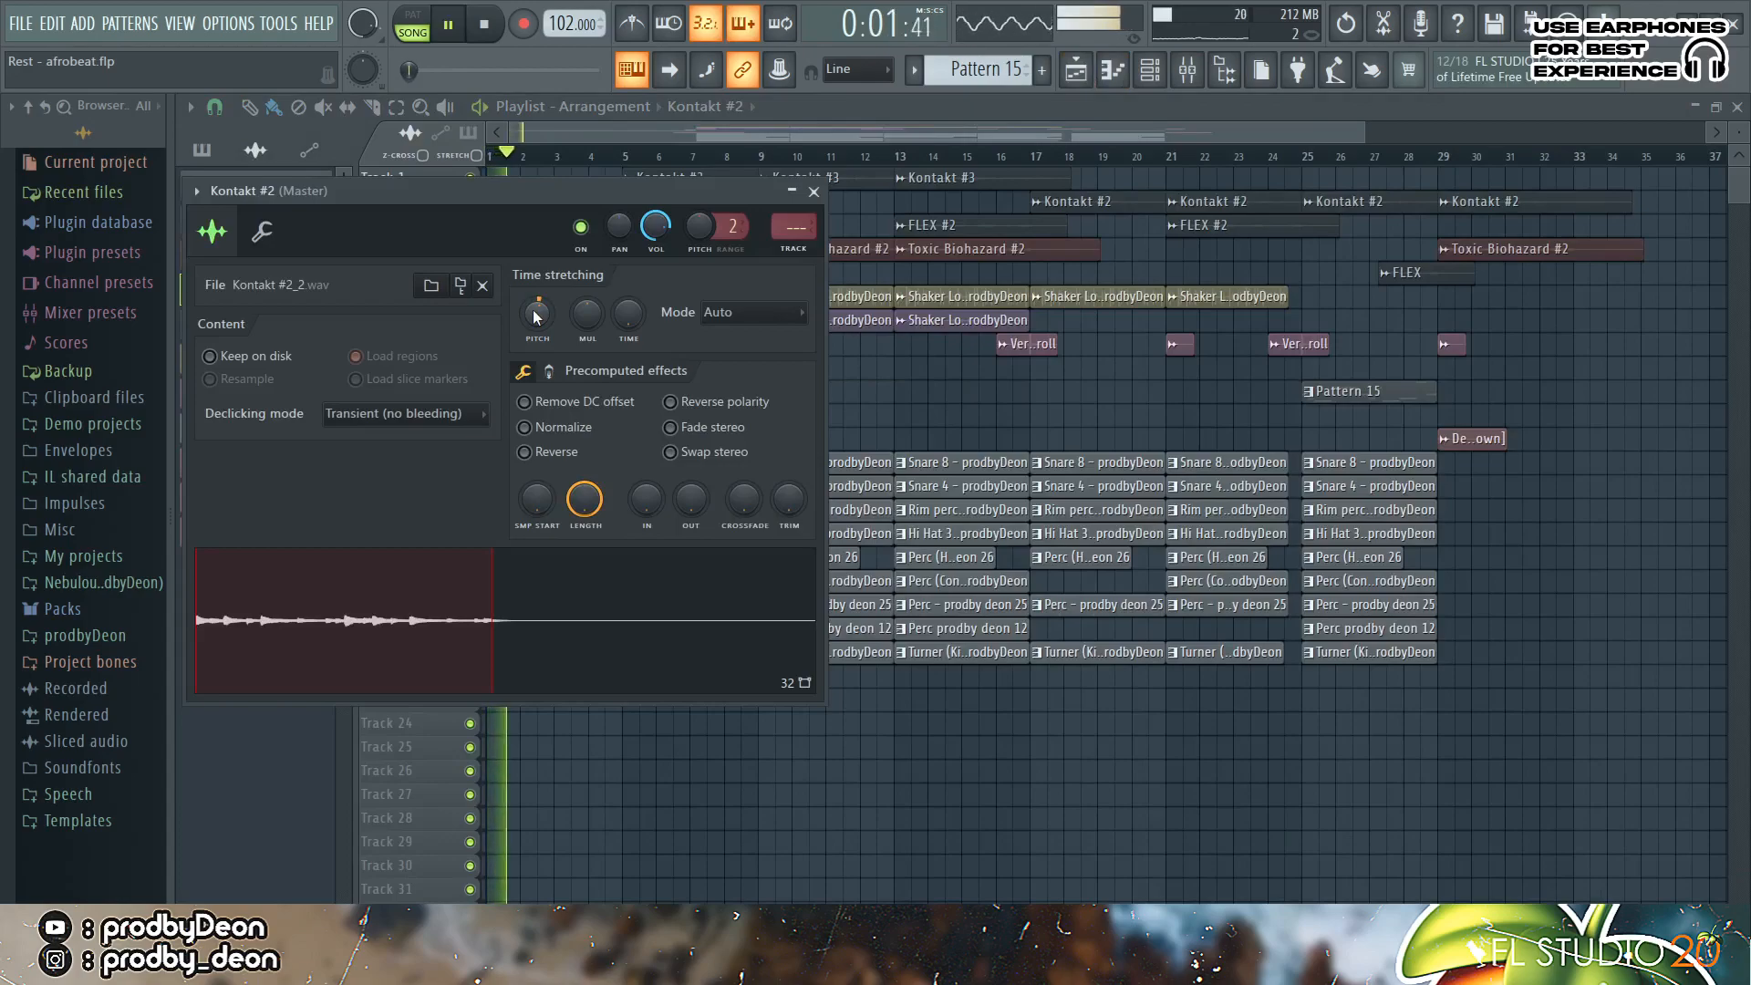
click(814, 192)
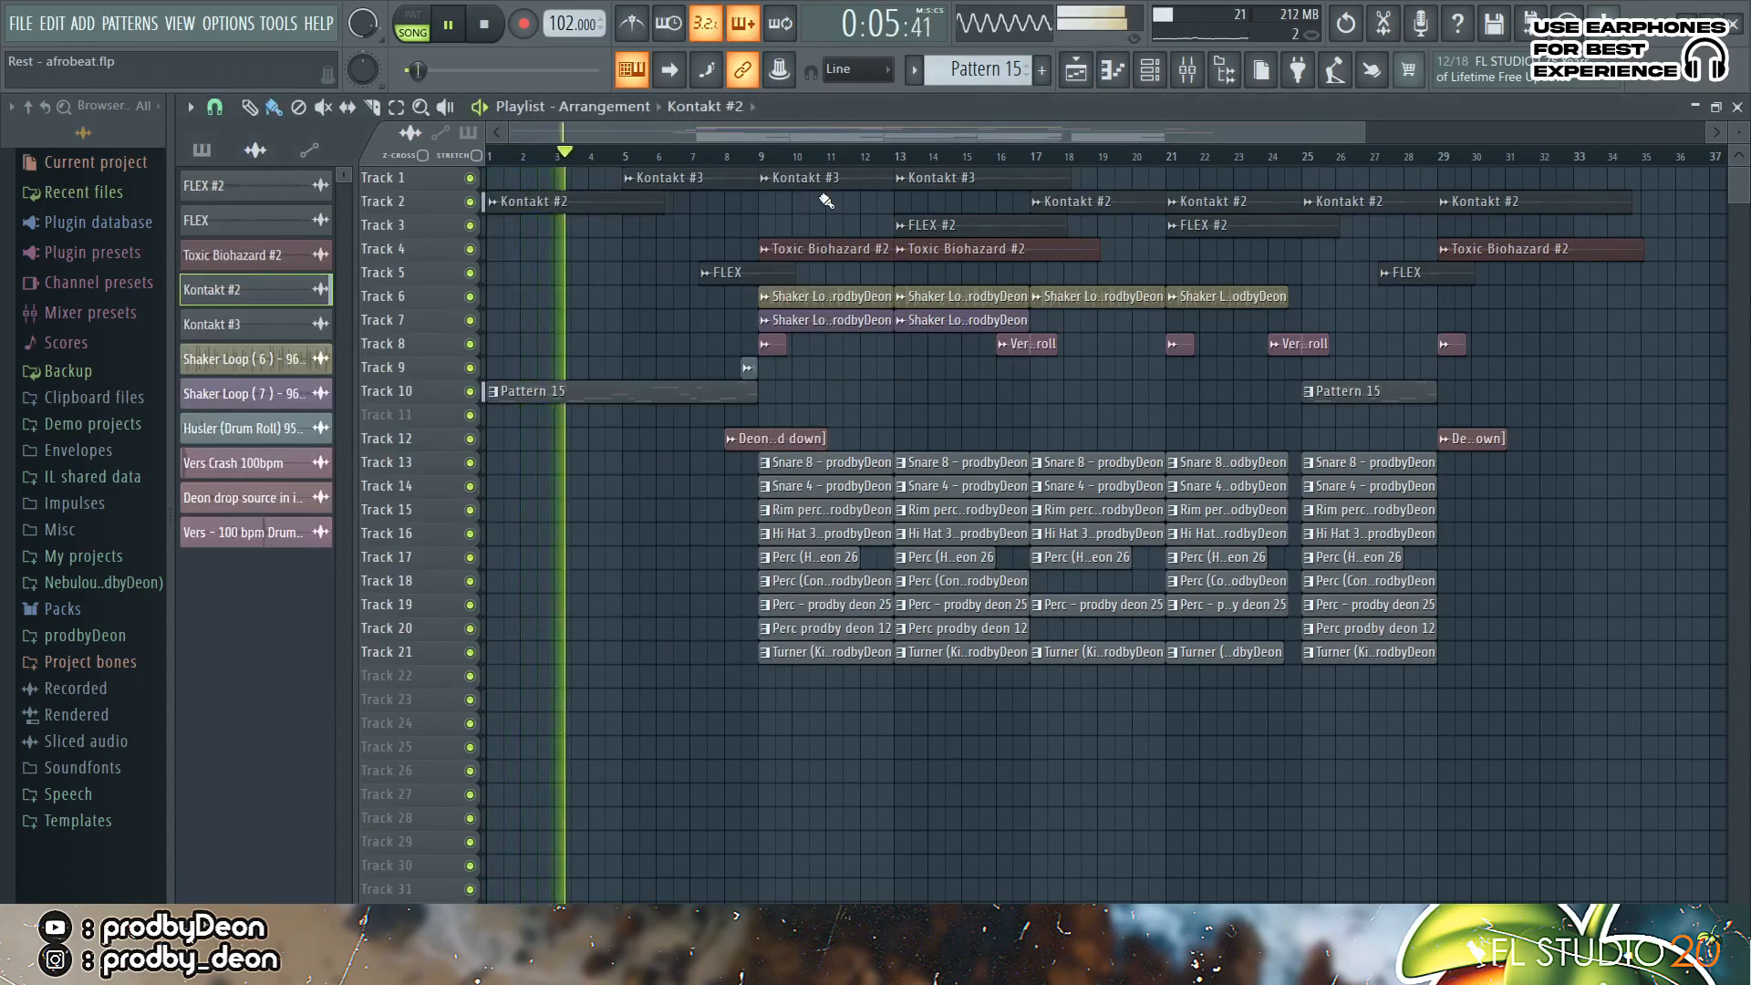
- Raise the time-stretching pitch of the Toxic Biohazard #2 audio clip slightly while the song plays
double_click(823, 250)
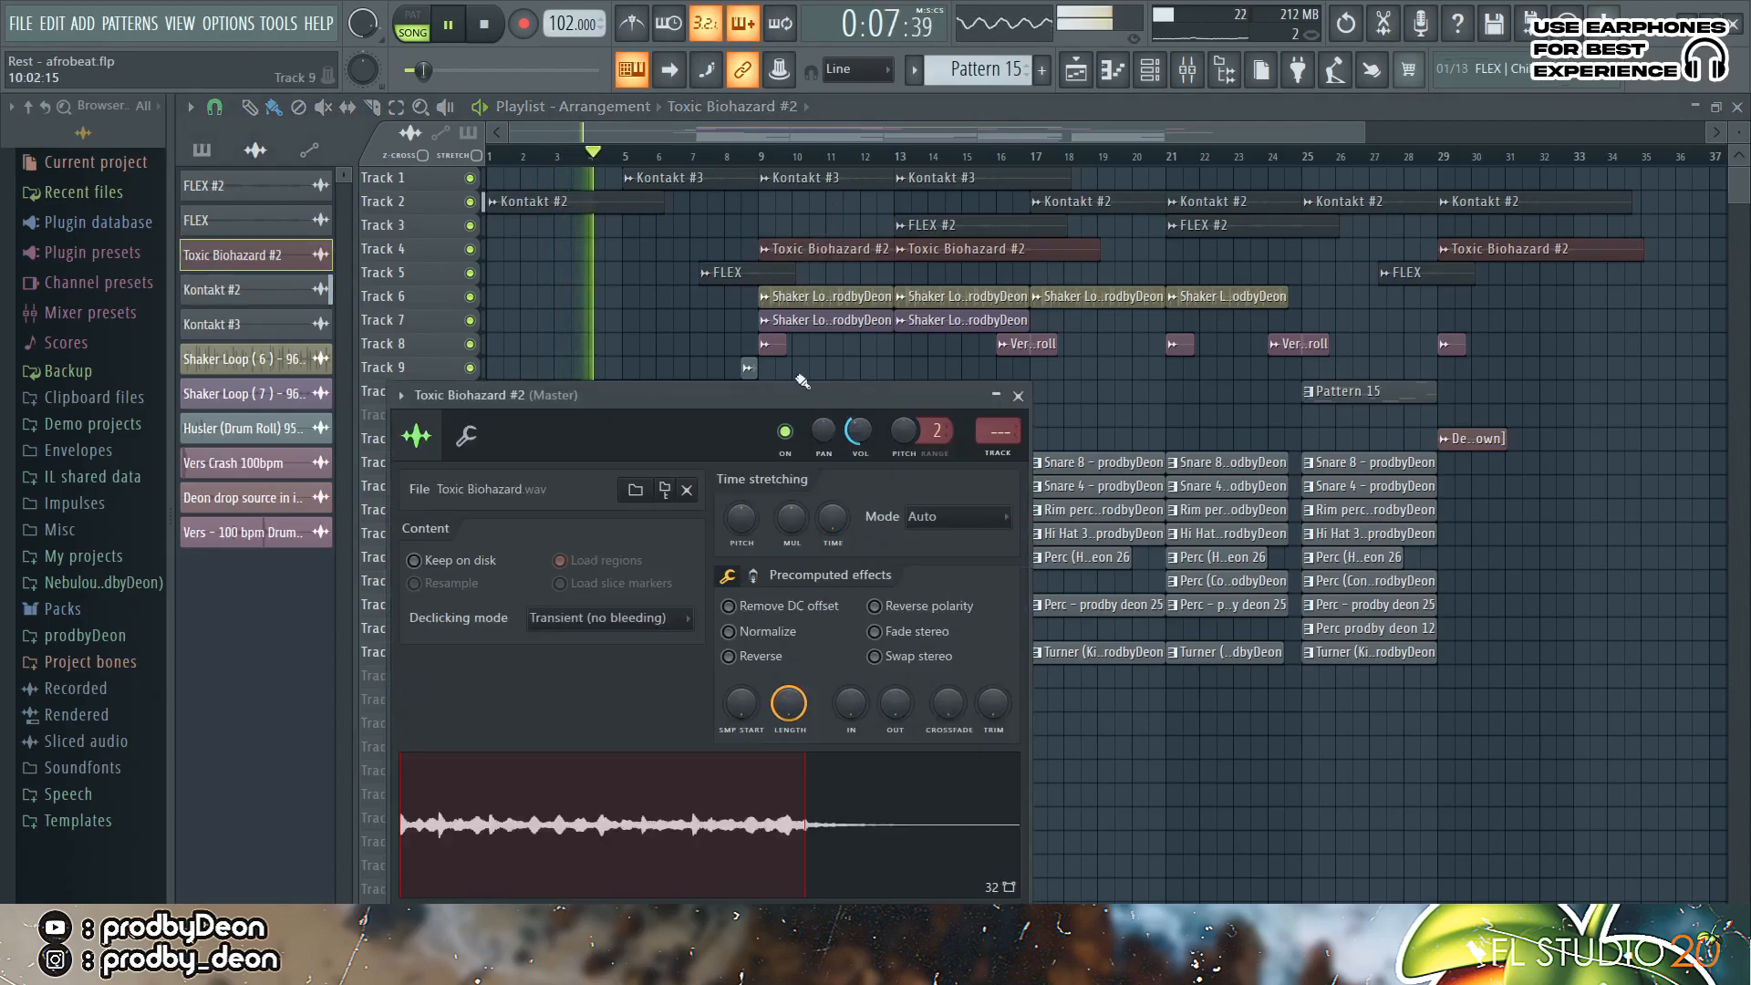
drag(741, 517, 741, 507)
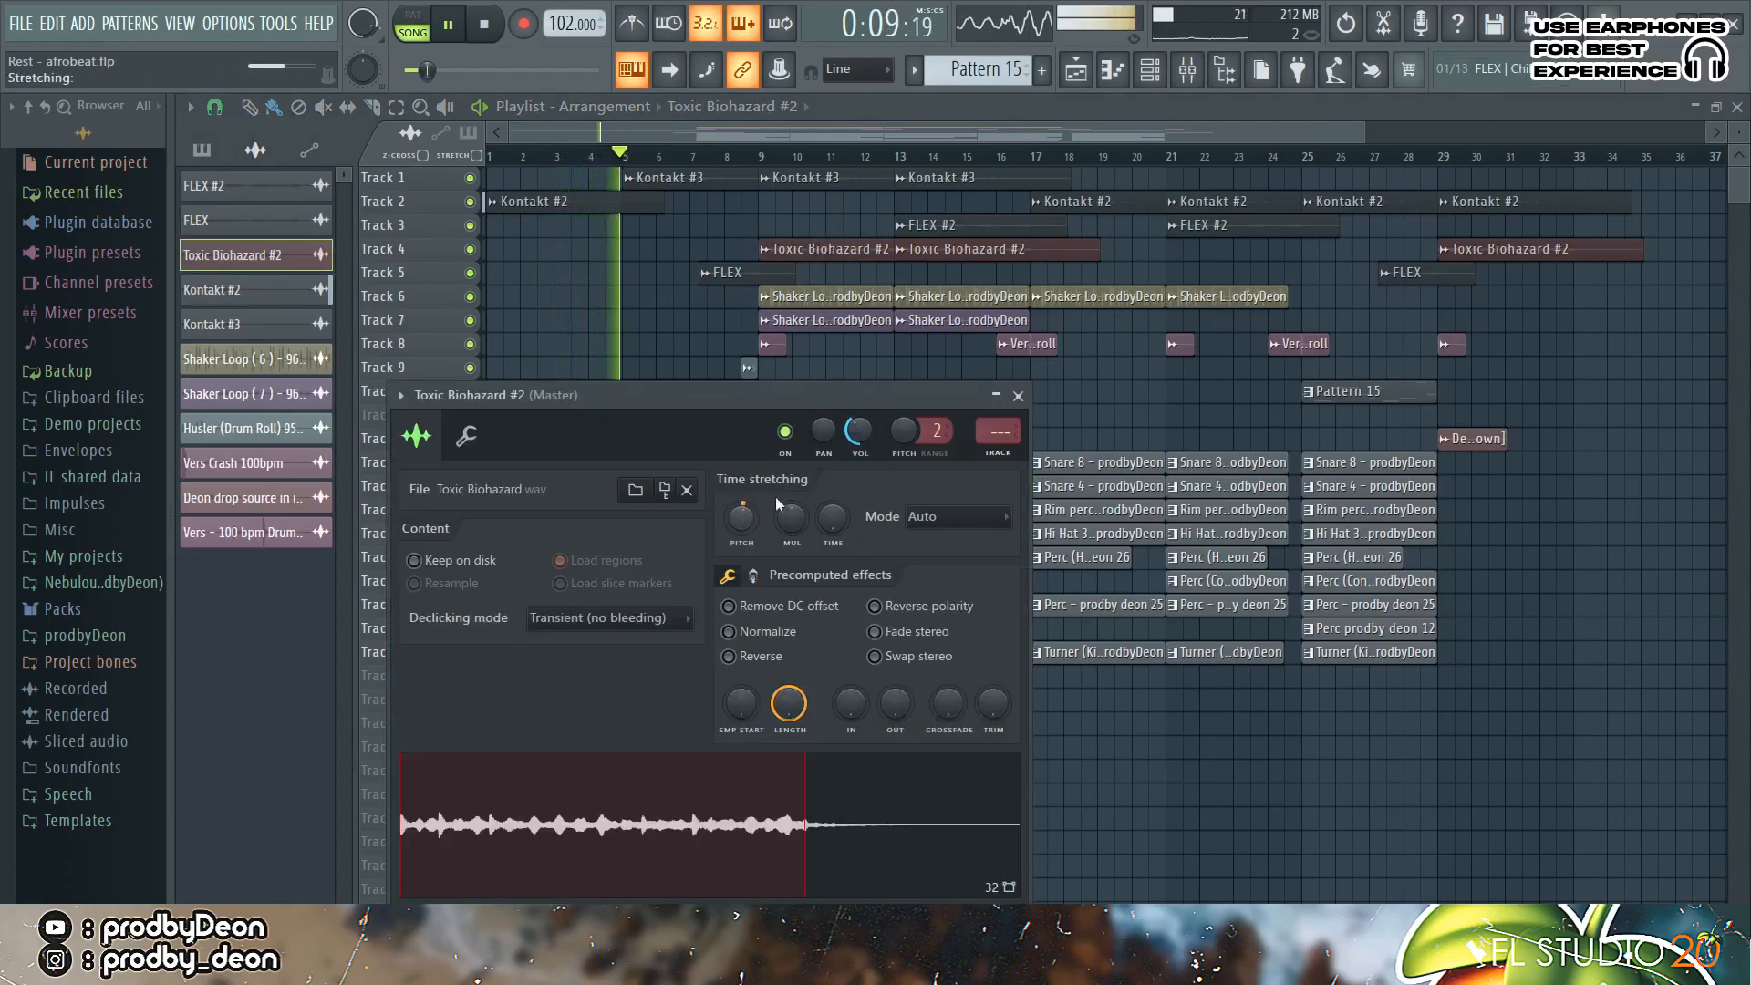
click(1018, 395)
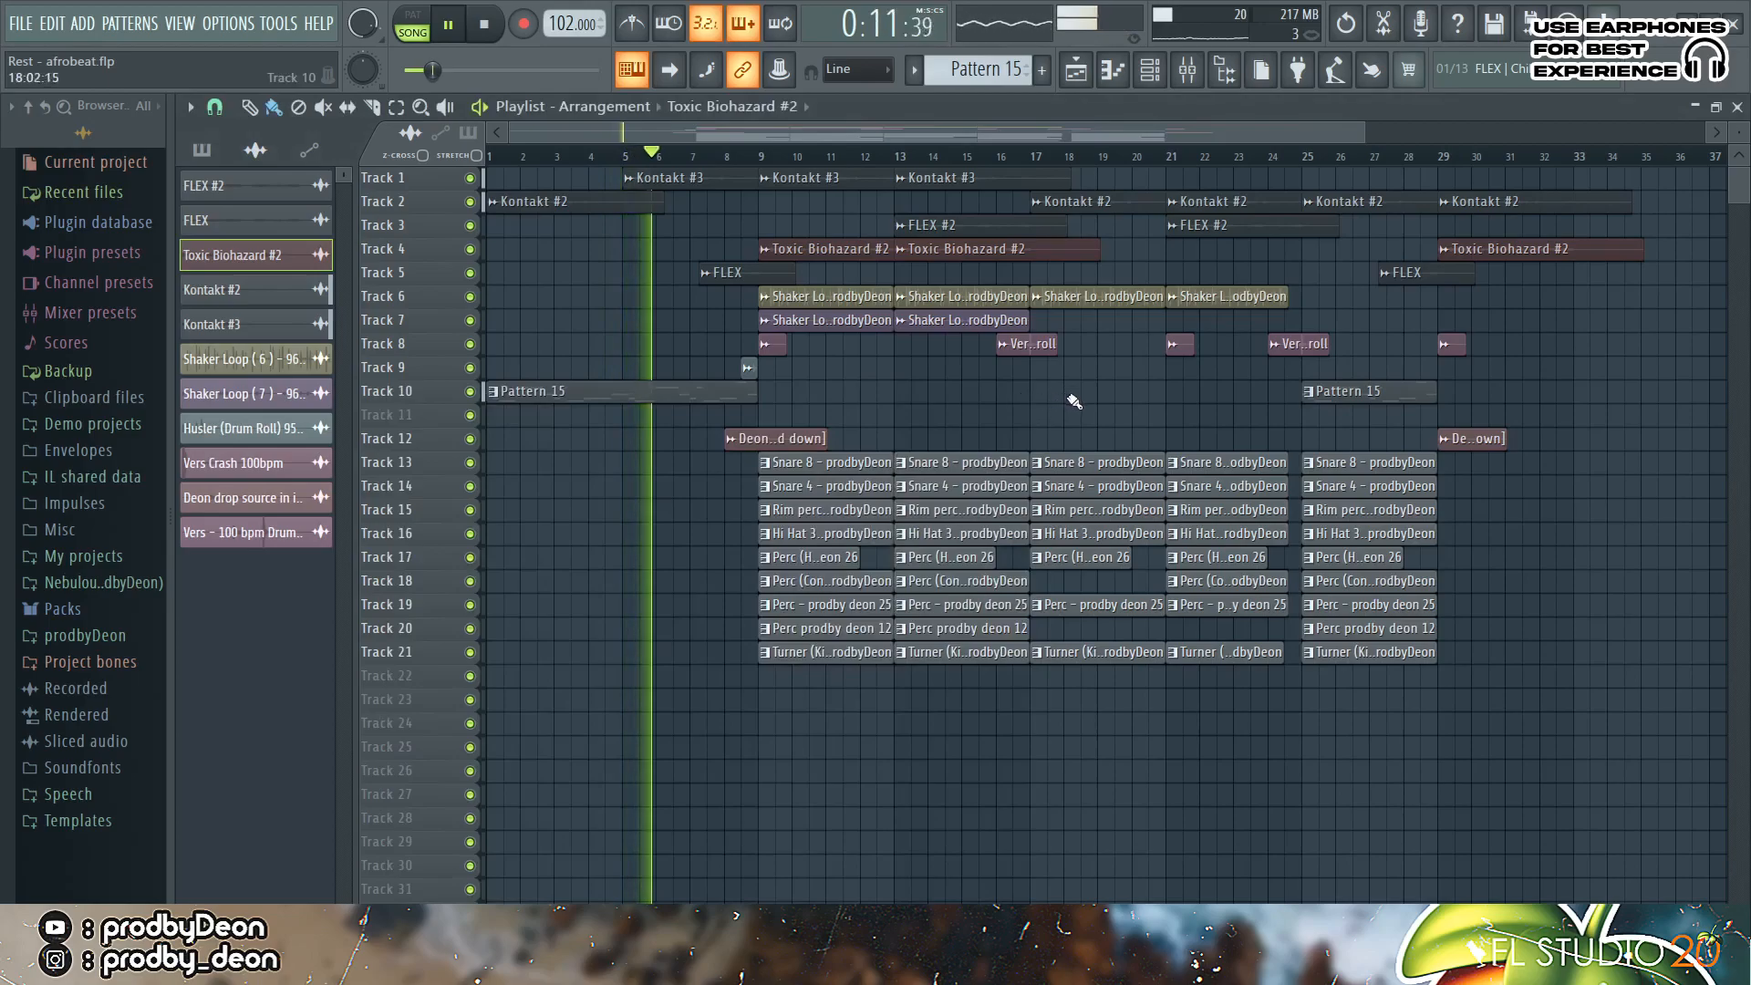